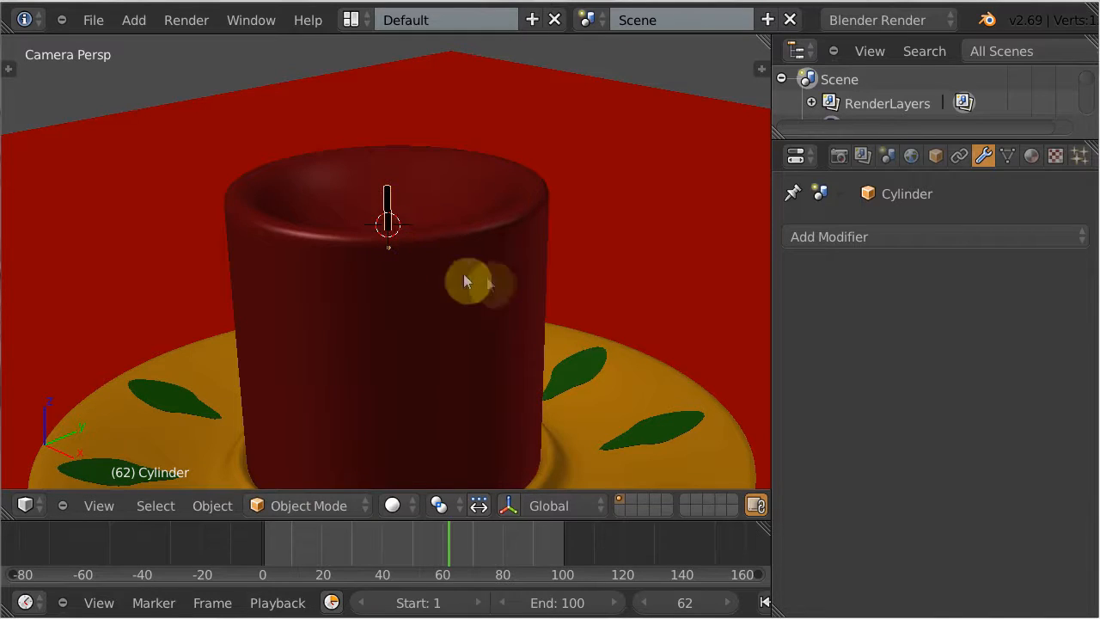
# Select the candle body (vela) and snap the 3D cursor to its centre
pyautogui.click(609, 312)
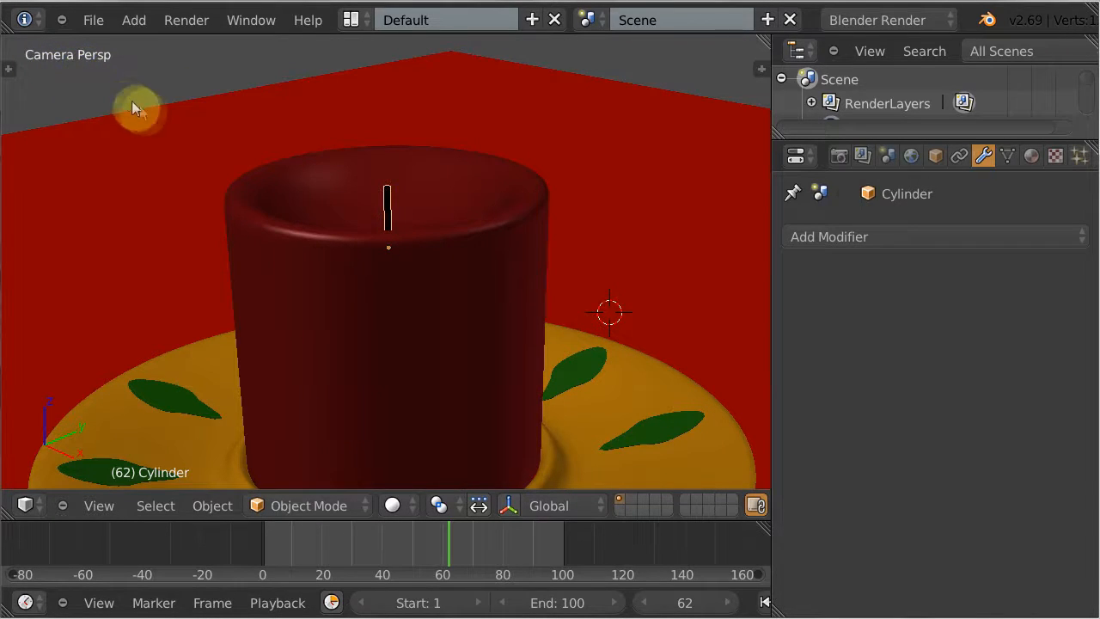
pyautogui.press('KP_7')
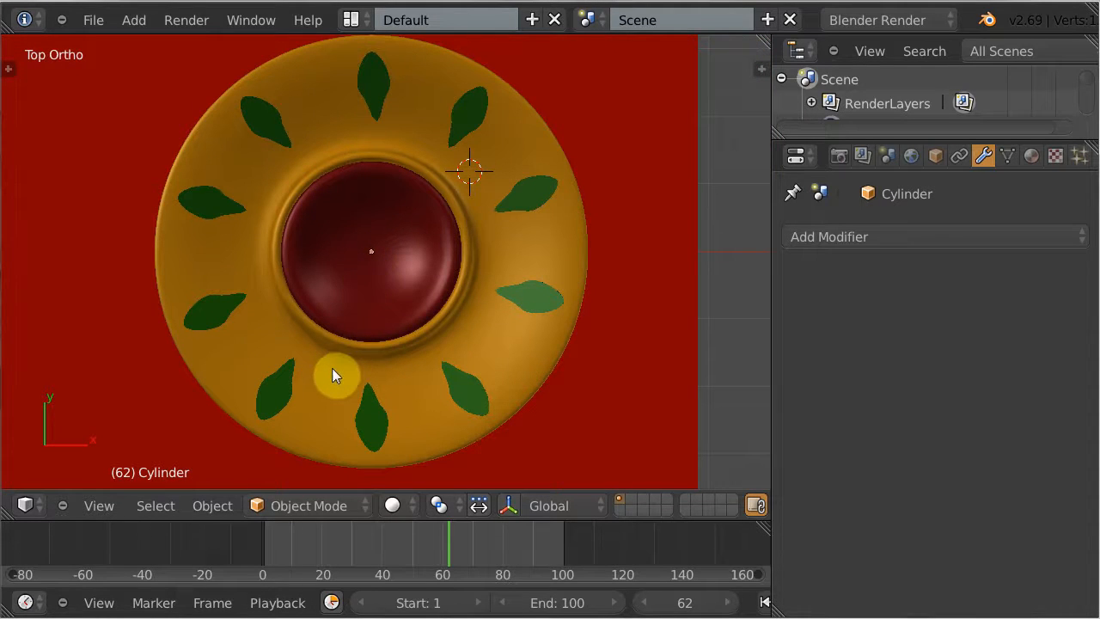
pyautogui.moveTo(332, 368); pyautogui.dragTo(372, 262, button='middle')
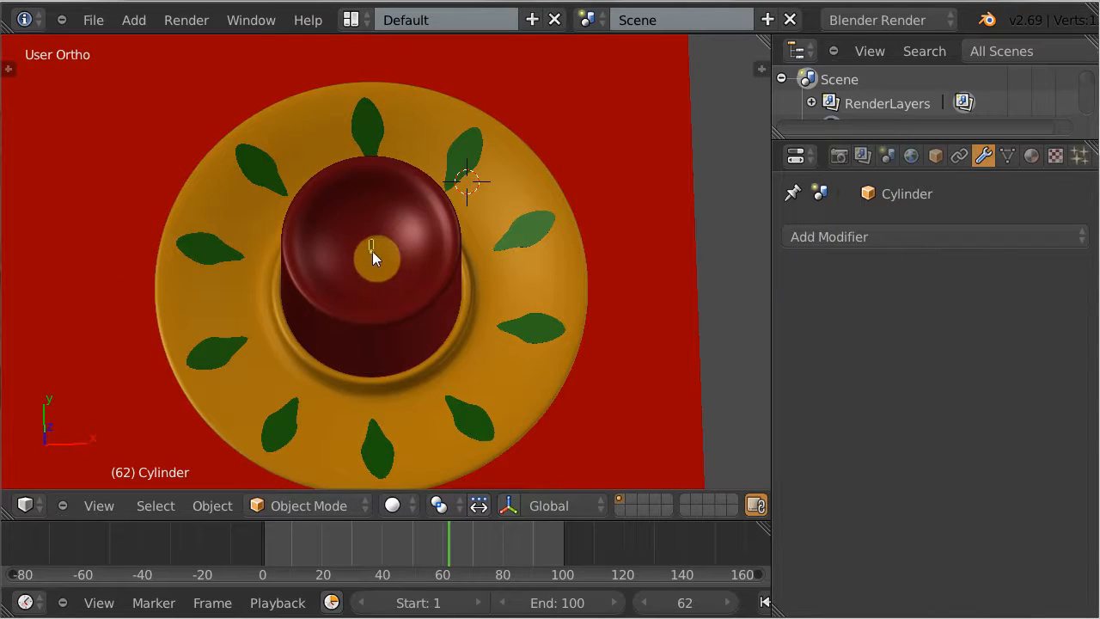
pyautogui.rightClick(372, 252)
pyautogui.press('KP_7')
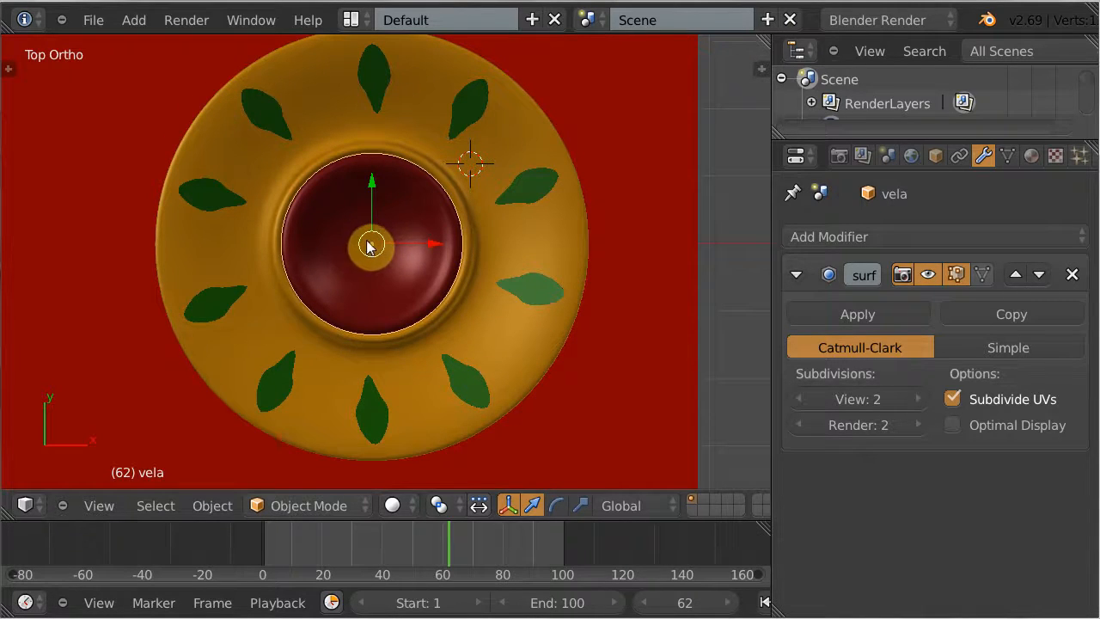
pyautogui.hotkey('shift', 's')
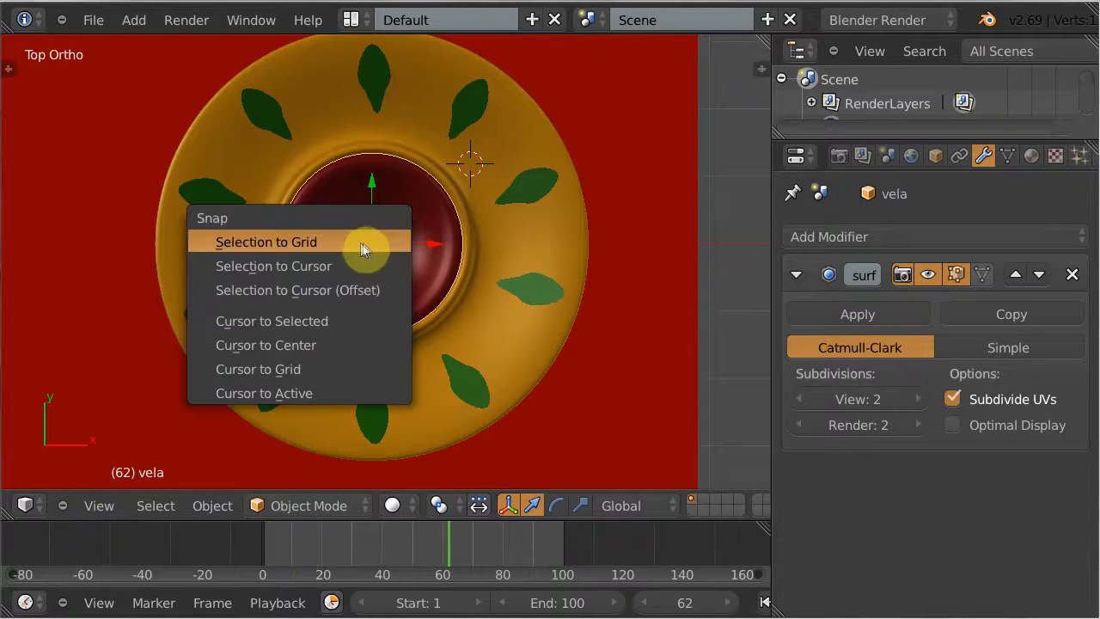
pyautogui.click(291, 321)
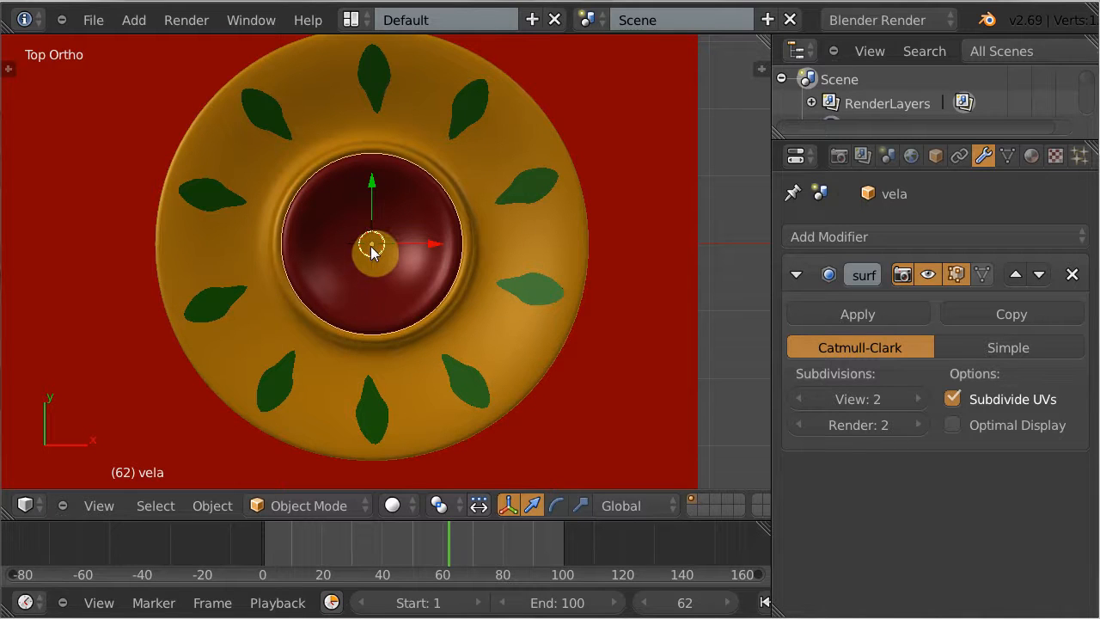
# Add a UV sphere mesh at the 3D cursor inside the candle
pyautogui.press('KP_1')
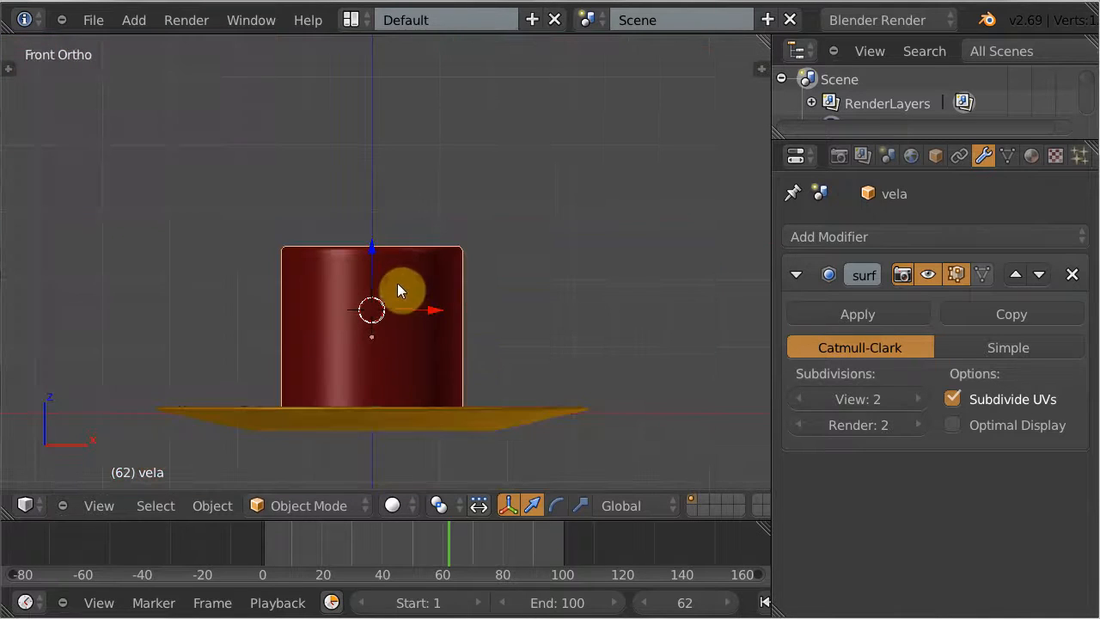
pyautogui.moveTo(380, 297); pyautogui.dragTo(330, 351, button='middle')
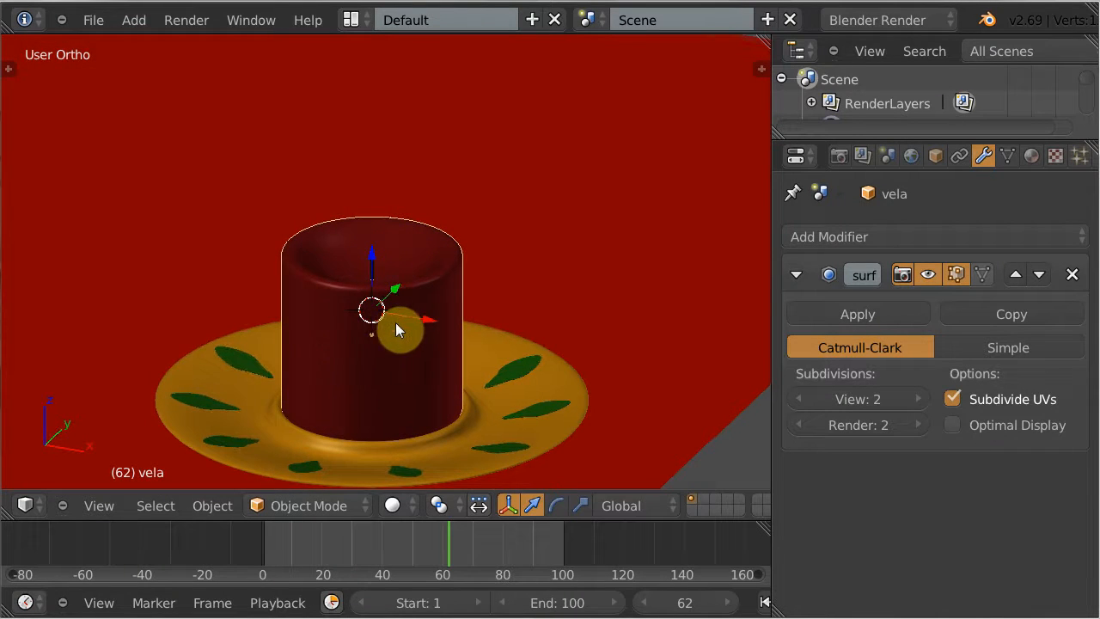
pyautogui.moveTo(392, 332); pyautogui.dragTo(386, 344, button='middle')
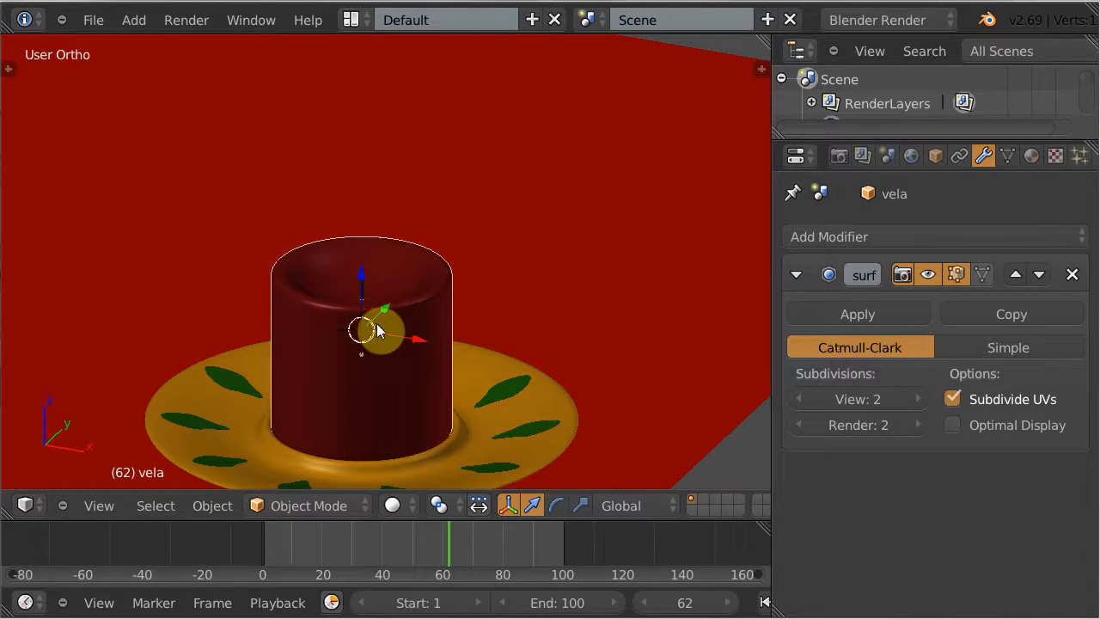
pyautogui.hotkey('shift', 'a')
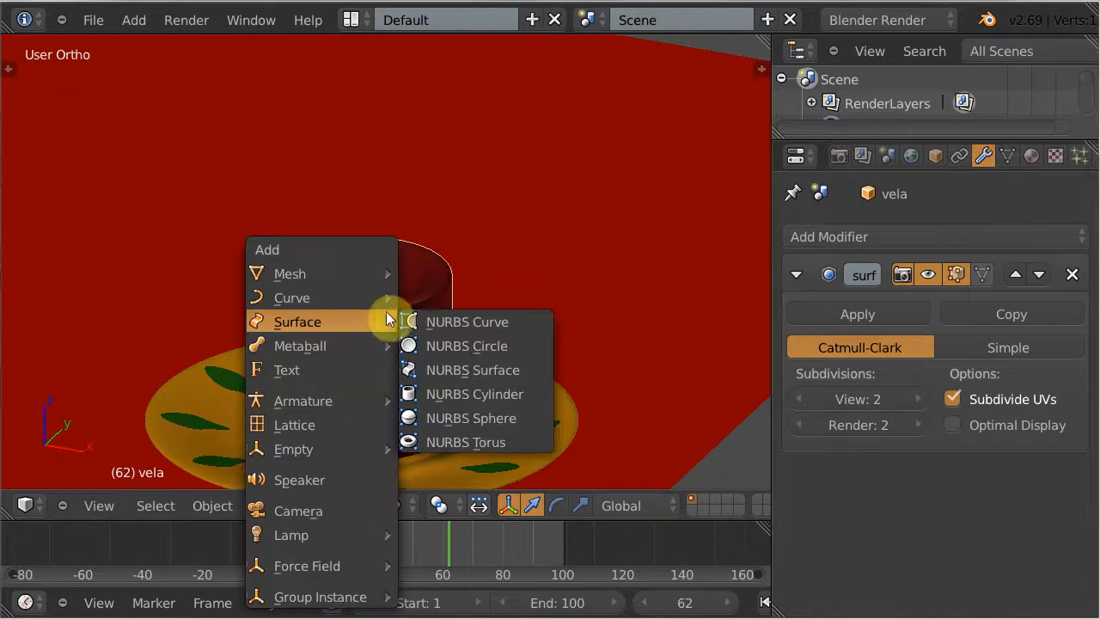
pyautogui.moveTo(346, 274)
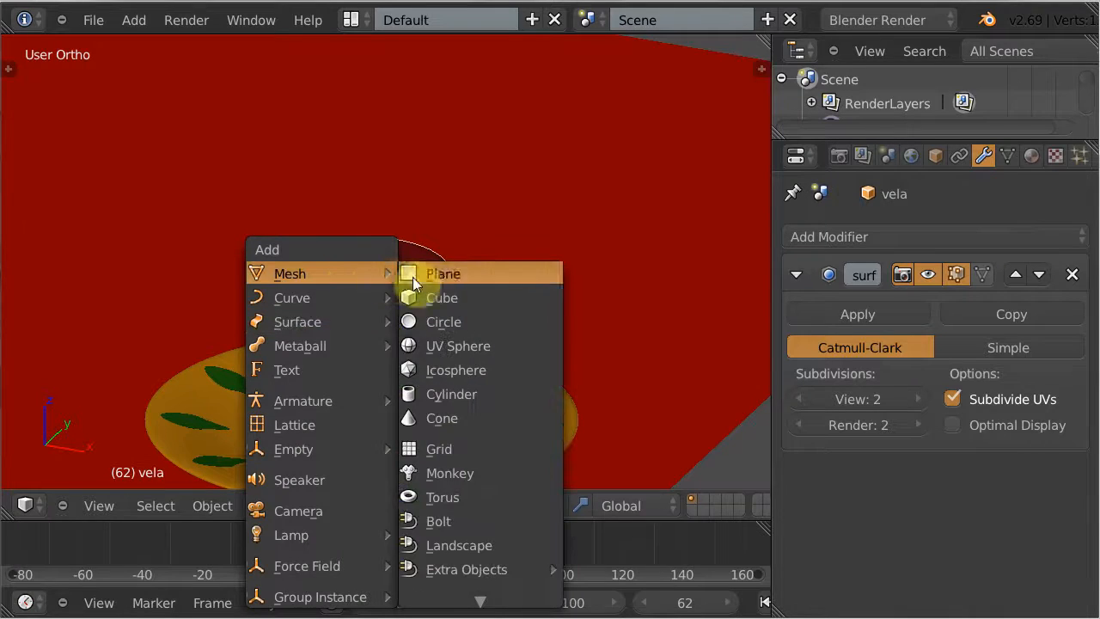
pyautogui.click(433, 346)
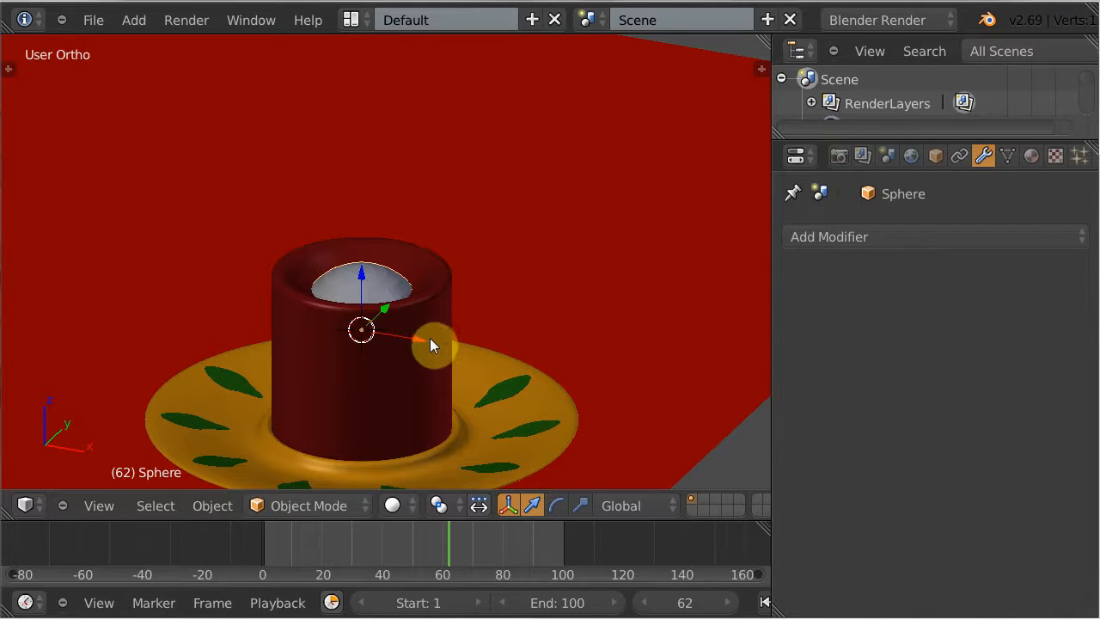
# Scale the sphere down uniformly in two passes, first to about 0.44, until it is only slightly wider than the wick
pyautogui.press('s')
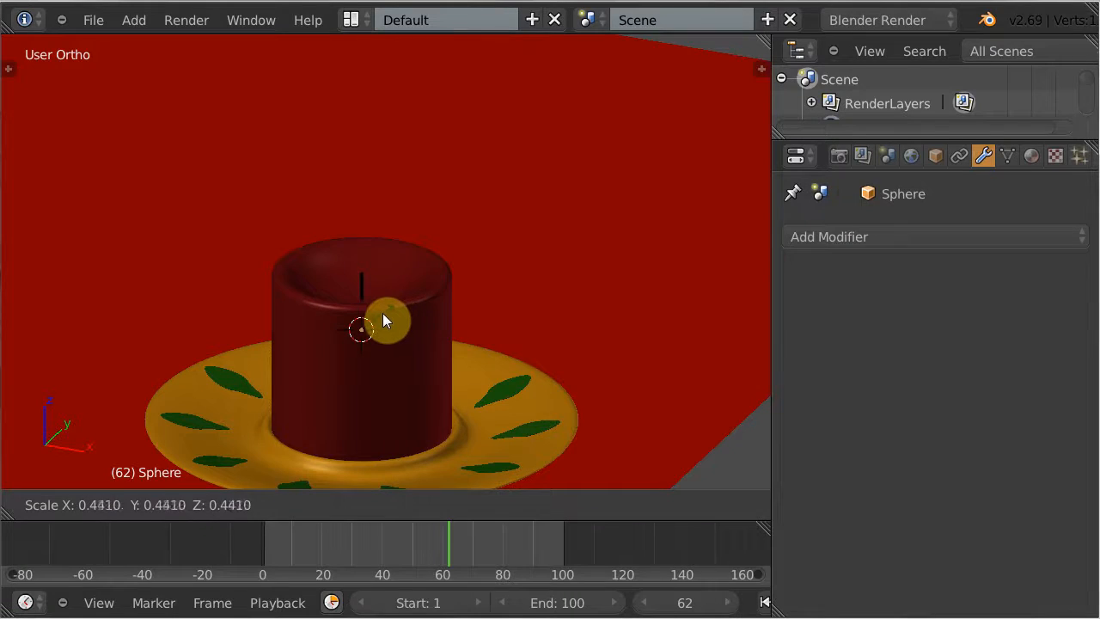
pyautogui.click(382, 317)
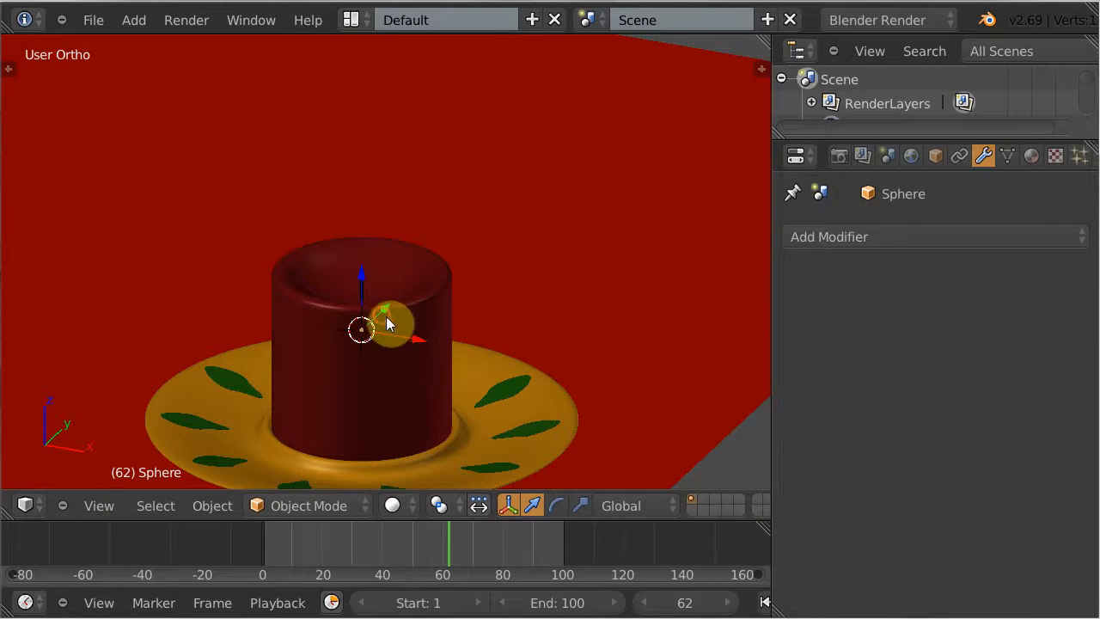
pyautogui.press('z')
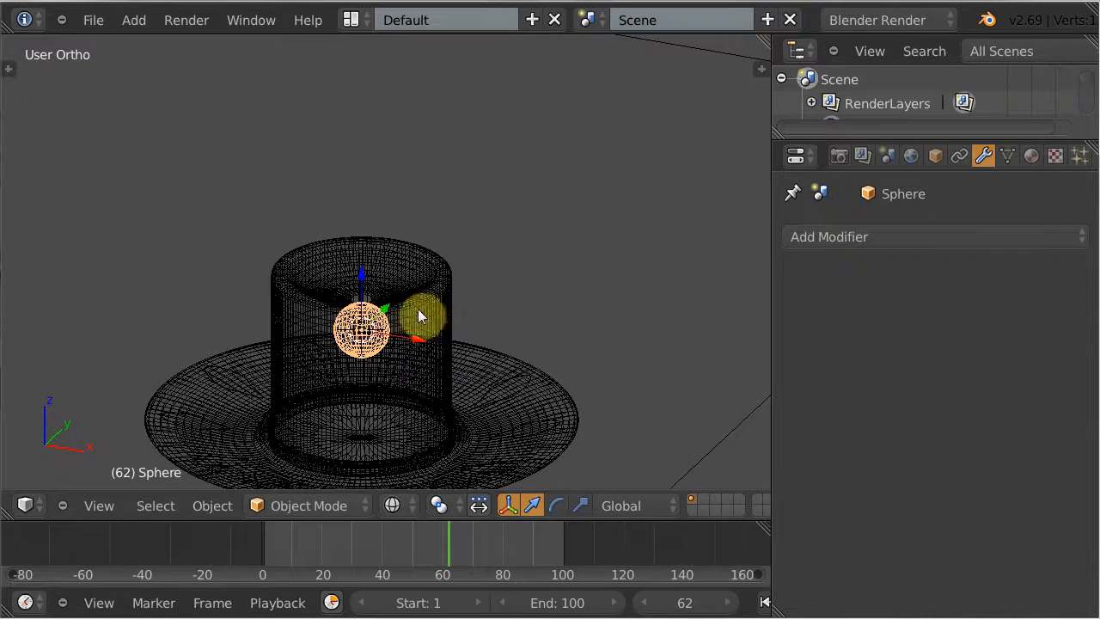
pyautogui.moveTo(418, 352); pyautogui.dragTo(434, 260, button='middle')
pyautogui.scroll(6, 432, 258)
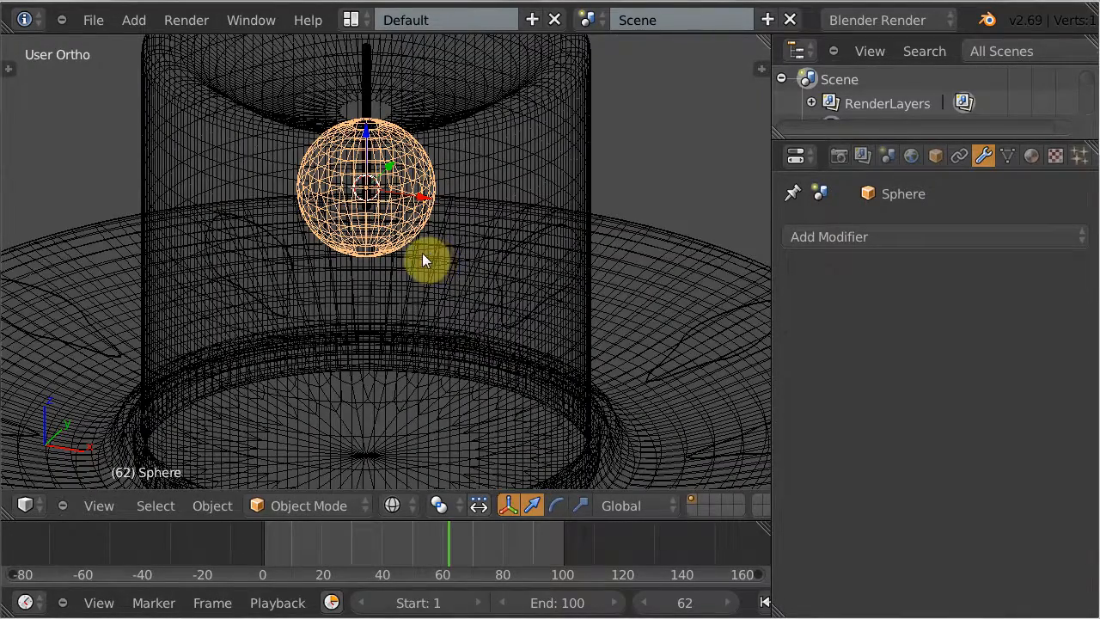
pyautogui.moveTo(422, 257); pyautogui.dragTo(404, 338, button='middle')
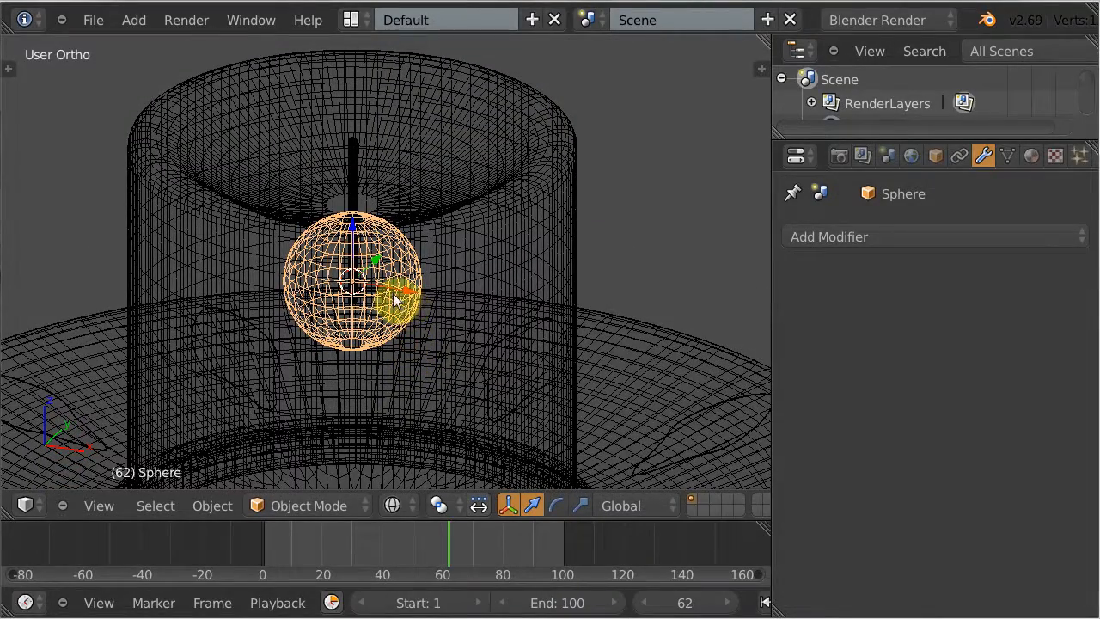
pyautogui.press('s')
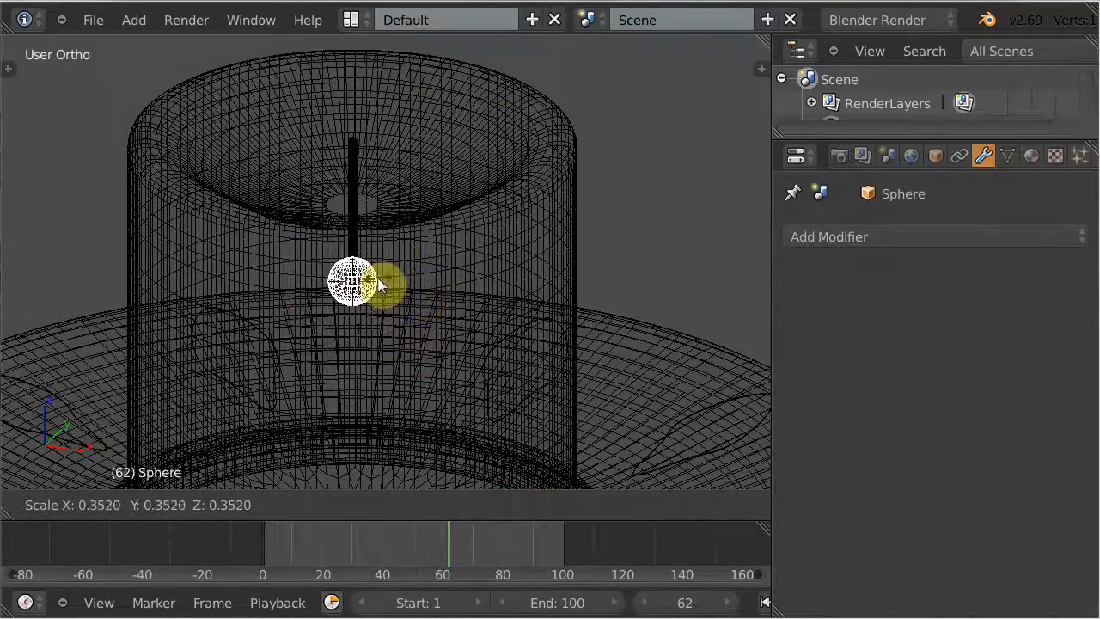
pyautogui.click(366, 280)
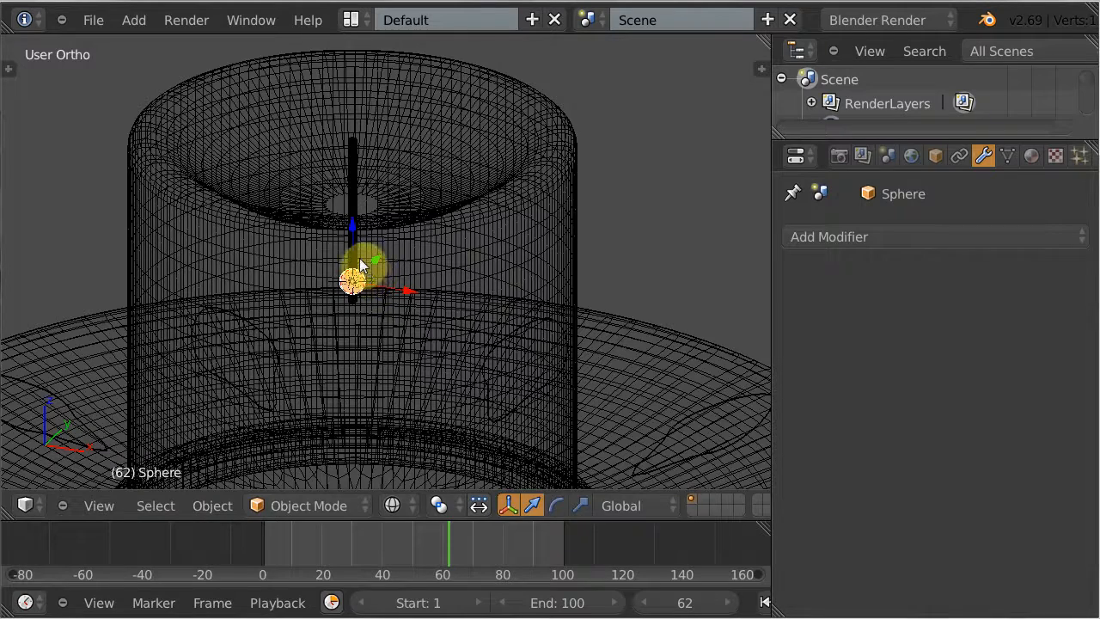
# Raise the small sphere along the Z axis to the base of the wick, just above the candle's hollow
pyautogui.moveTo(359, 258); pyautogui.dragTo(360, 180)
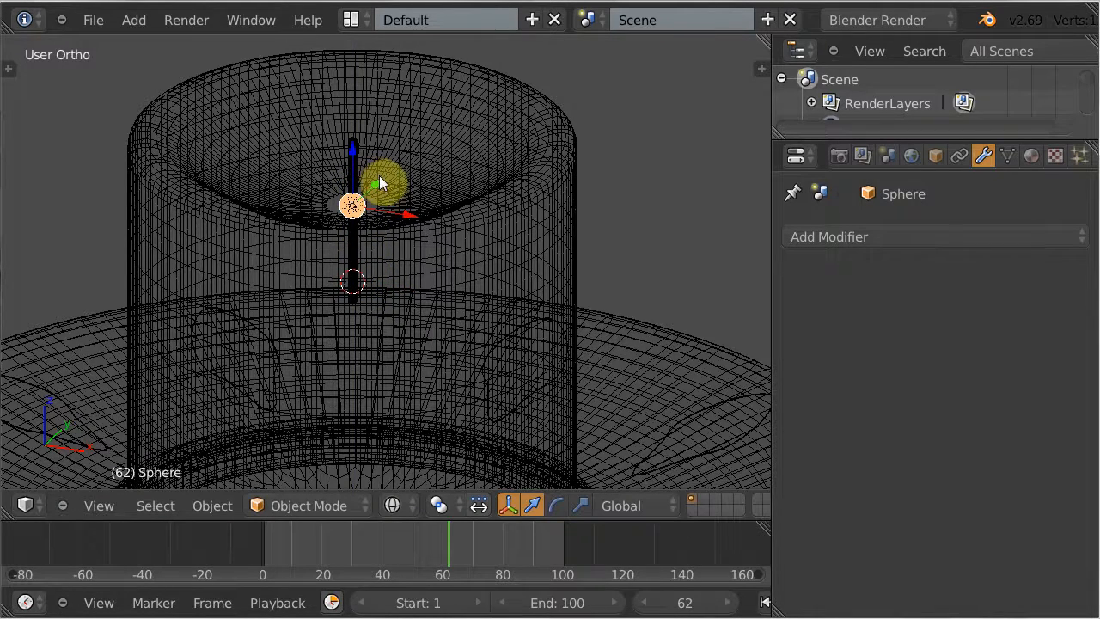
pyautogui.press('z')
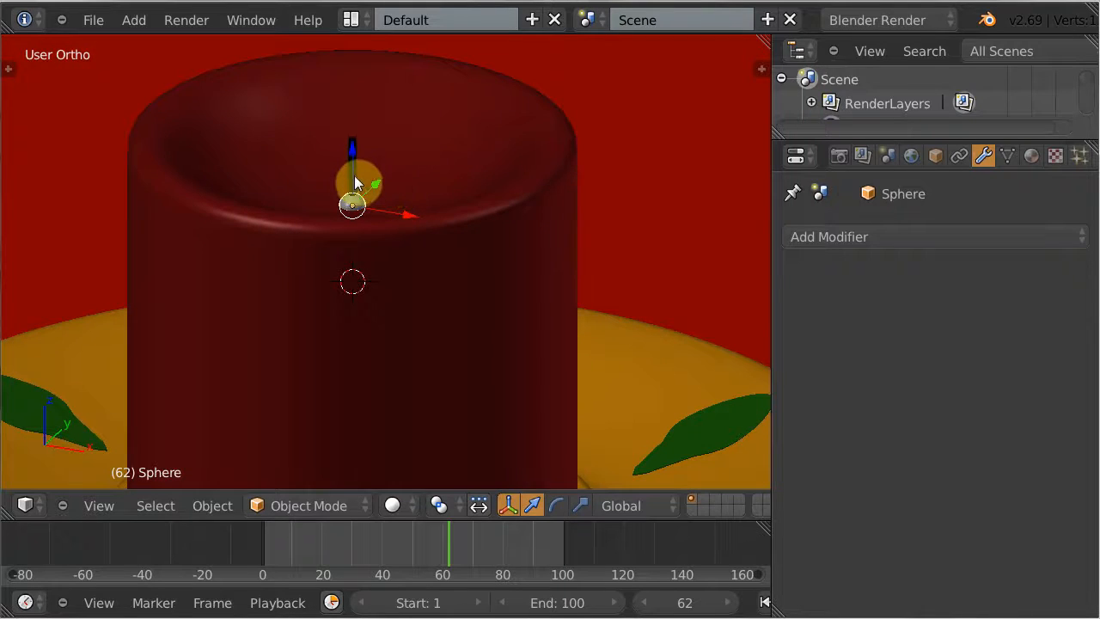
pyautogui.moveTo(353, 176); pyautogui.dragTo(353, 175)
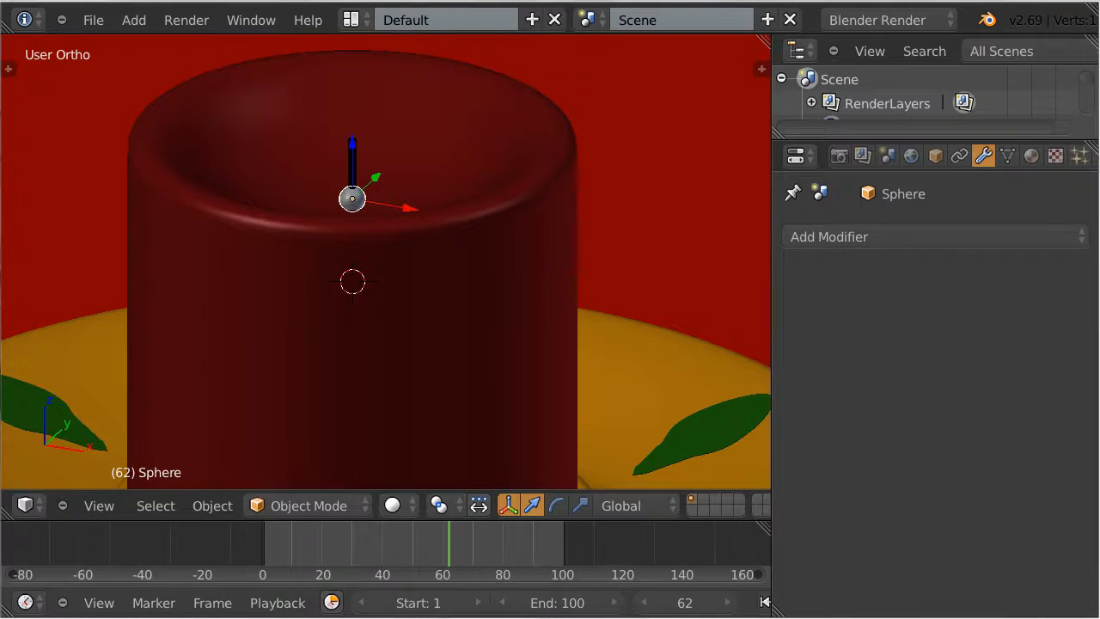
# Switch to the media player, play the rendered animation velaTuto70001-0100 to examine the candle flame, and minimise the player
pyautogui.hotkey('alt', 'Tab')
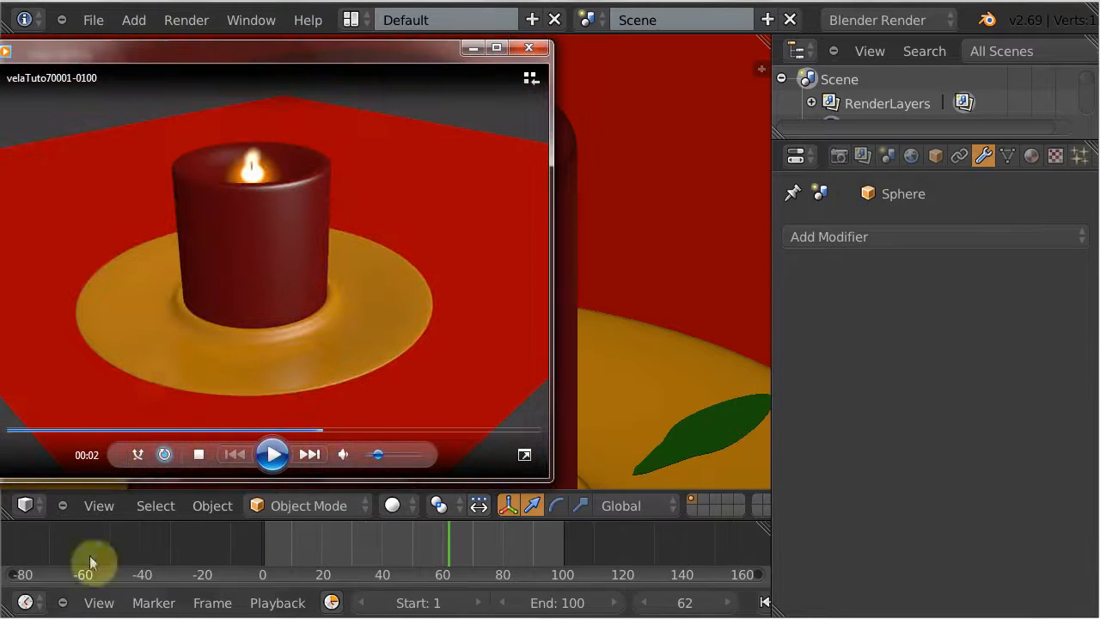
pyautogui.moveTo(224, 59); pyautogui.dragTo(305, 65)
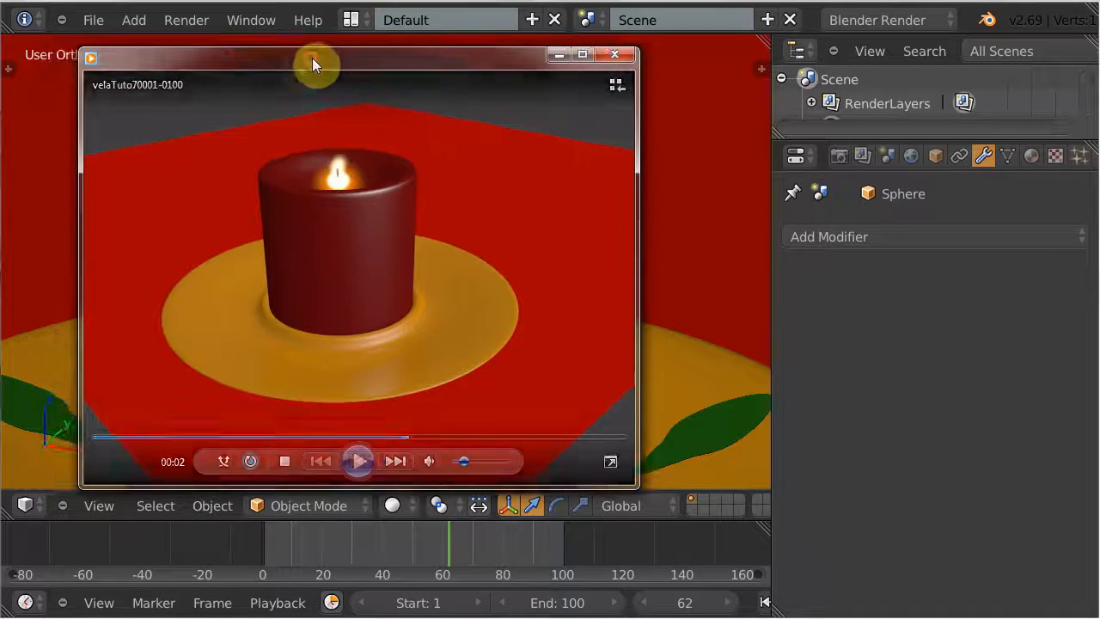
pyautogui.click(363, 376)
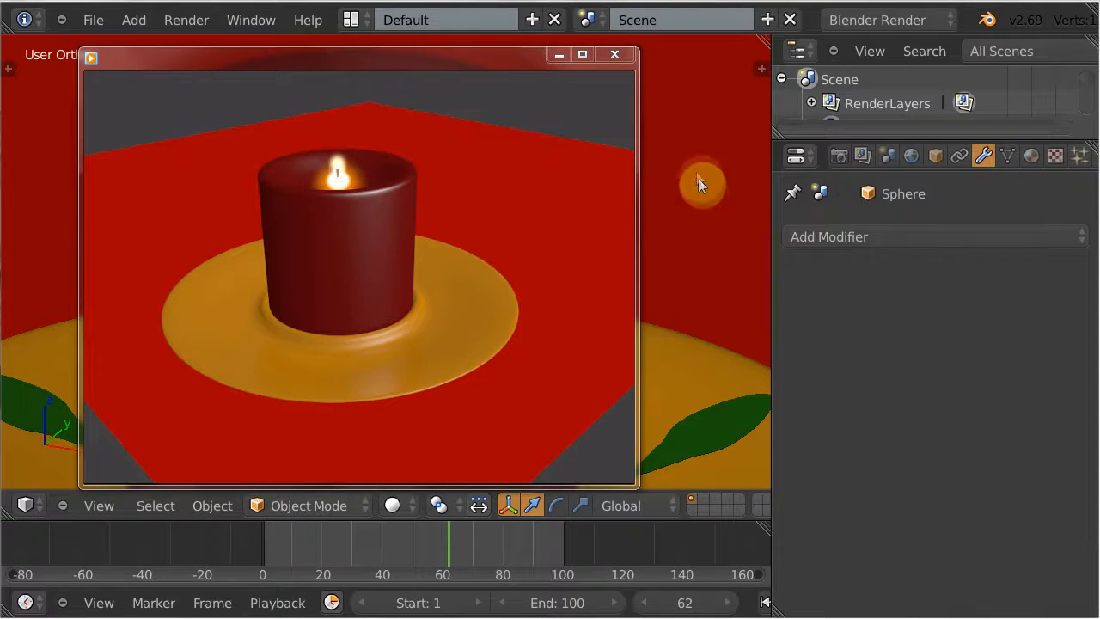
pyautogui.moveTo(476, 320)
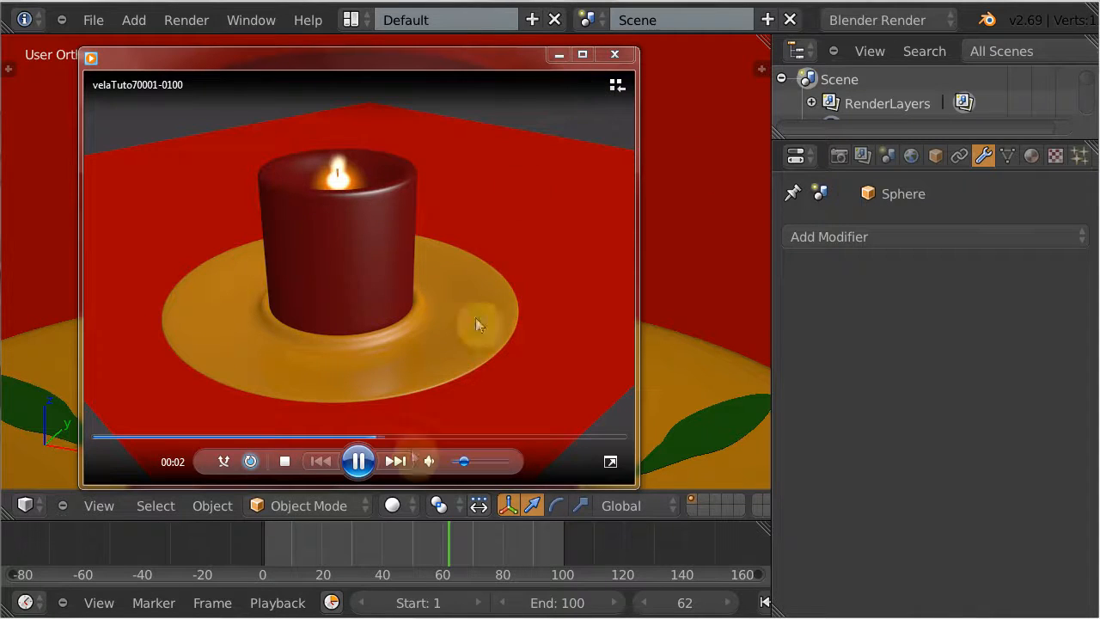
pyautogui.click(360, 462)
pyautogui.click(559, 55)
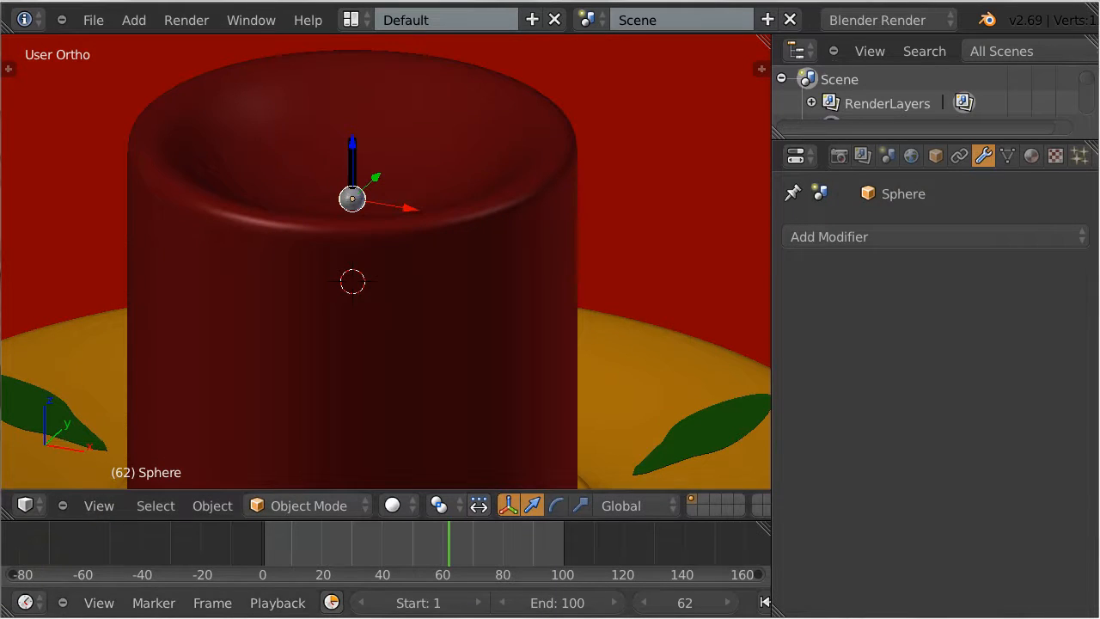
# Switch to the AVI folder, play vela0001-0100.avi to examine the flame on the red candle, and minimise the player
pyautogui.hotkey('alt', 'Tab')
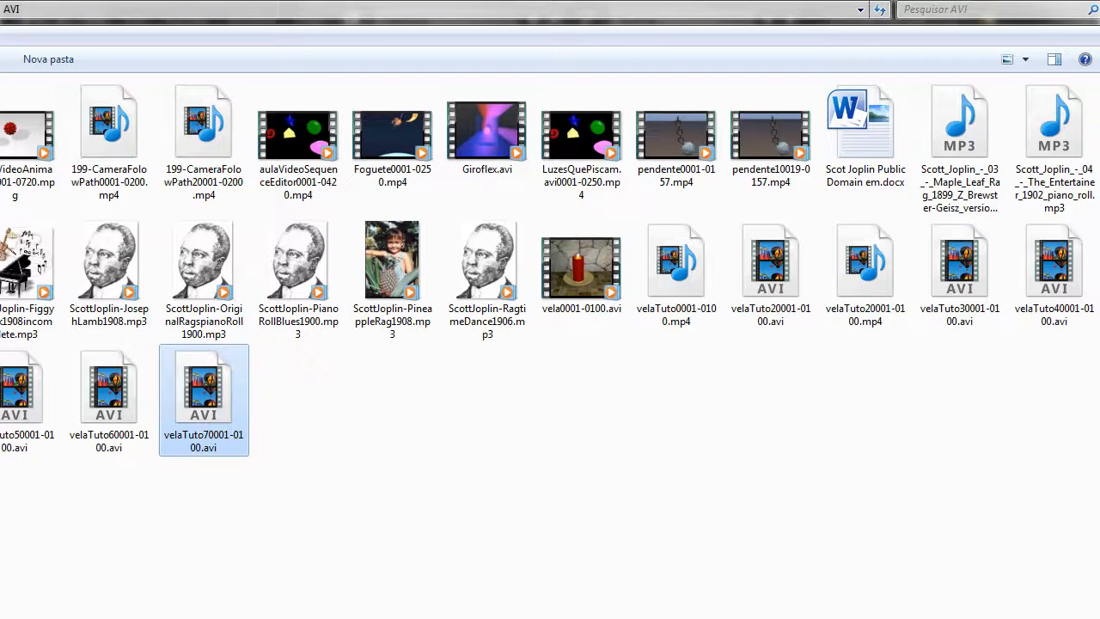
pyautogui.doubleClick(581, 268)
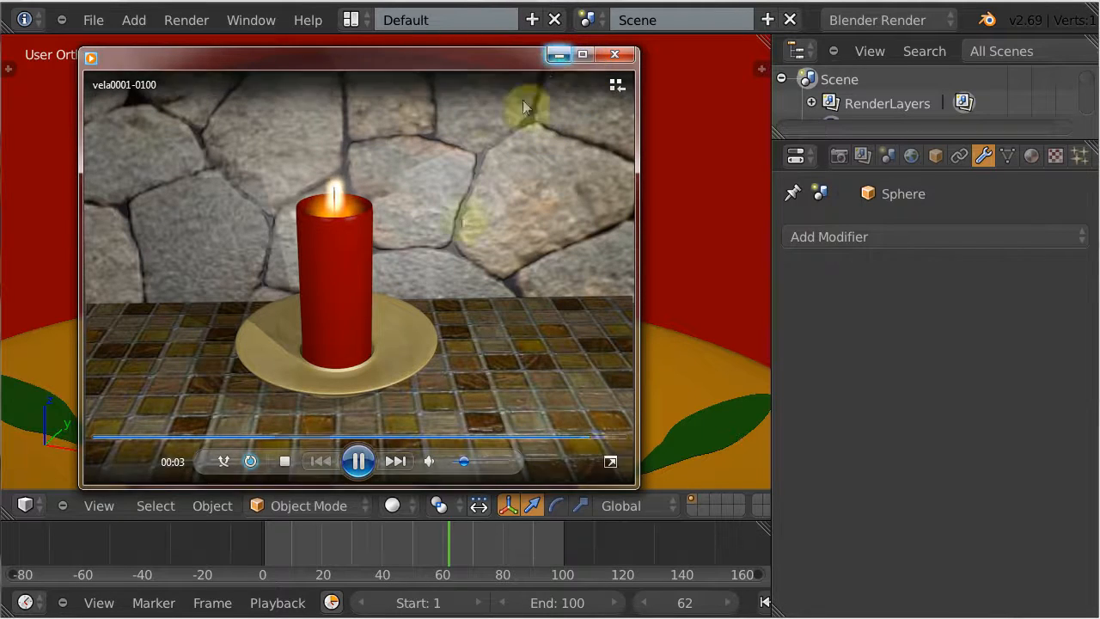
pyautogui.click(358, 462)
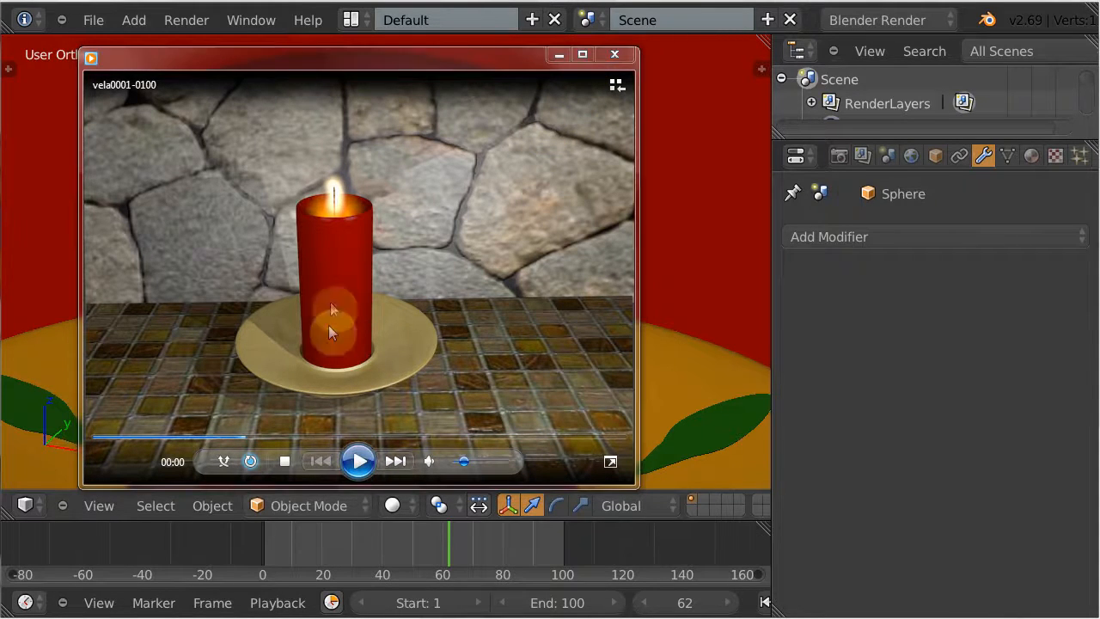
pyautogui.click(560, 54)
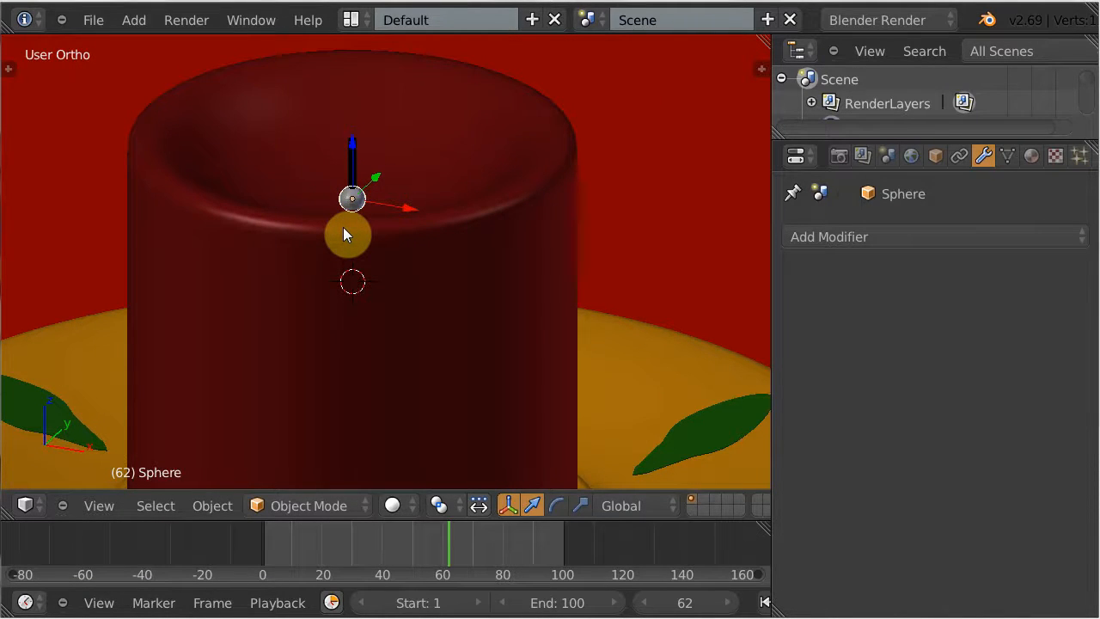
# Give the small sphere a new Halo material and nudge the sphere slightly up along Z at the wick's base
pyautogui.click(359, 233)
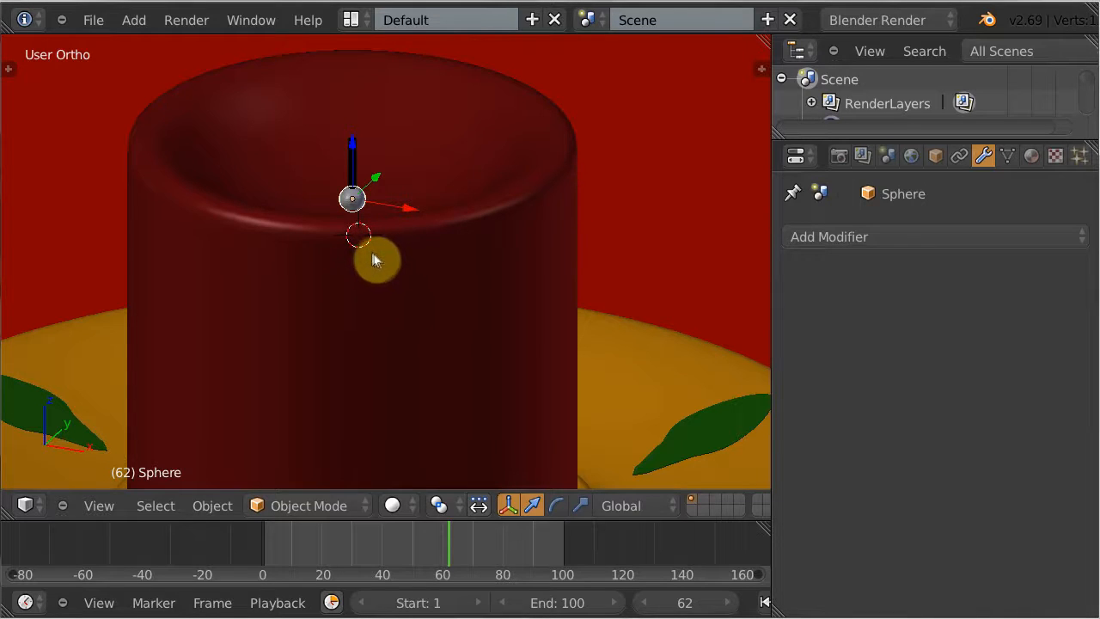
pyautogui.keyDown('shift'); pyautogui.moveTo(370, 247); pyautogui.dragTo(396, 322, button='middle'); pyautogui.keyUp('shift')
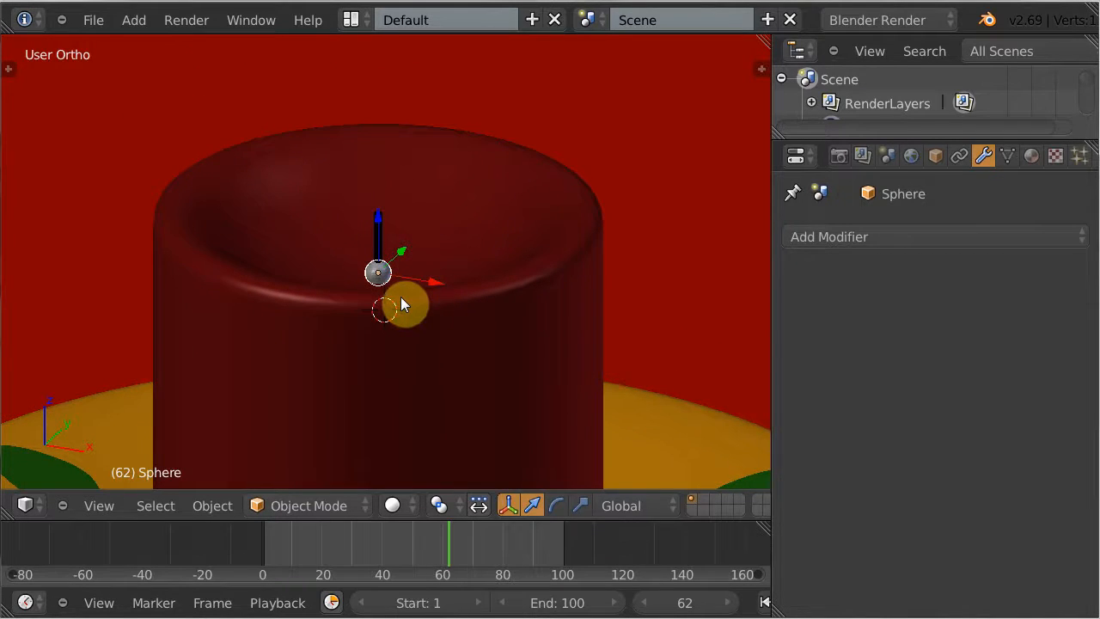
pyautogui.scroll(2, 400, 305)
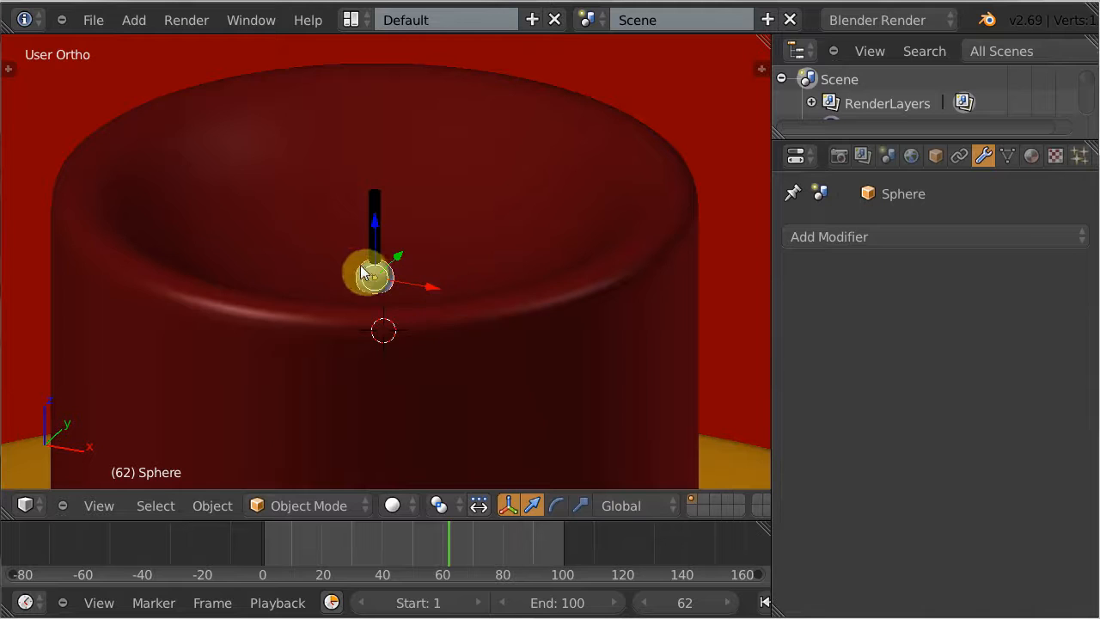
pyautogui.click(1033, 157)
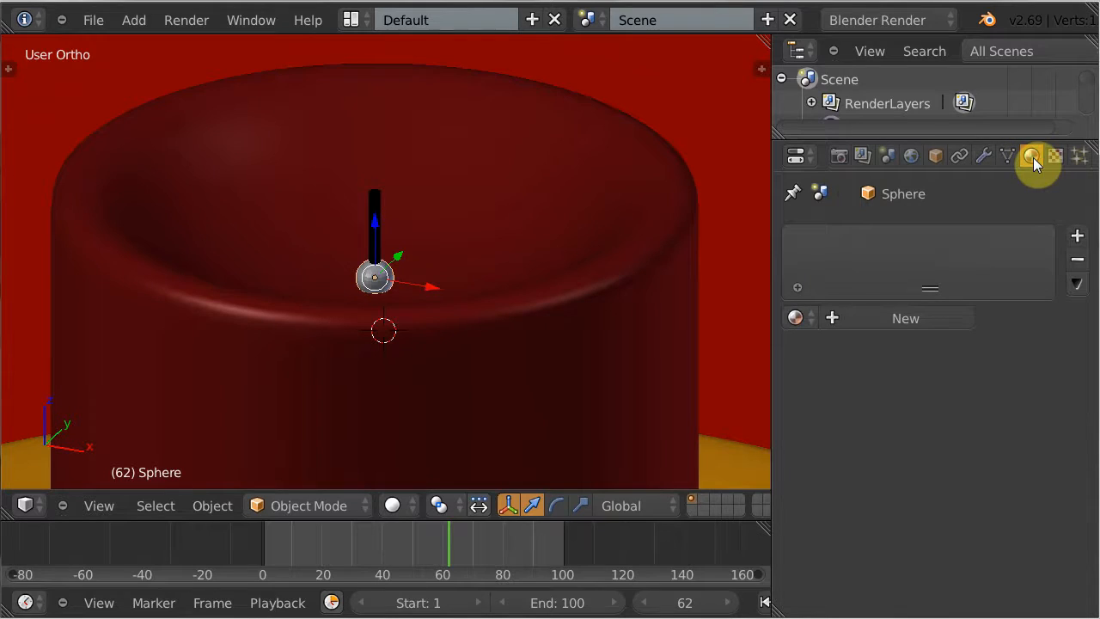
pyautogui.click(873, 317)
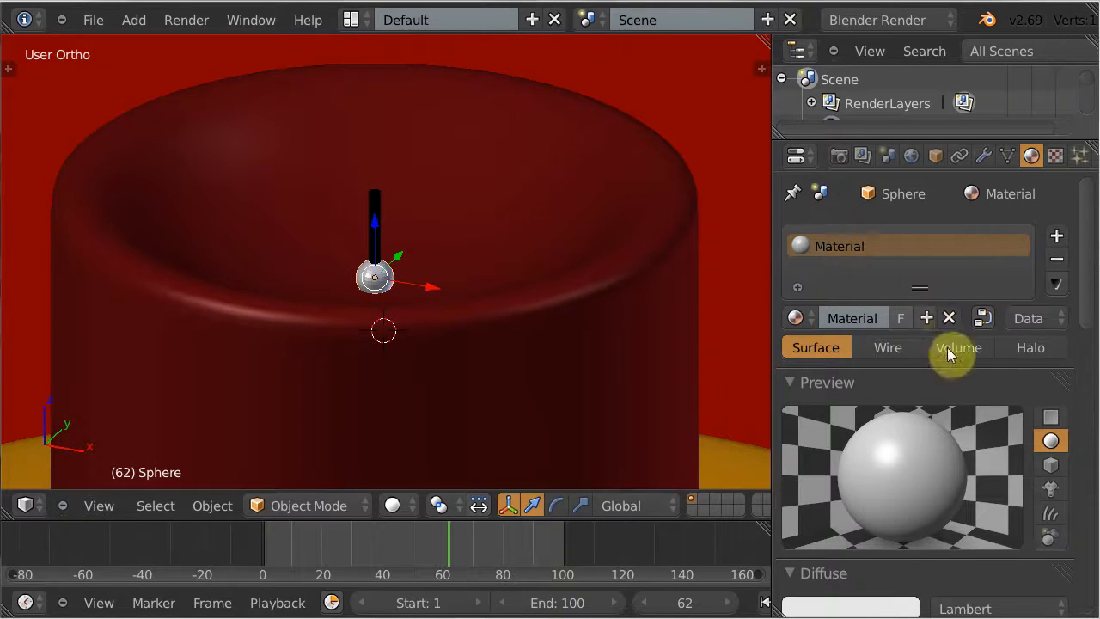
pyautogui.click(1032, 348)
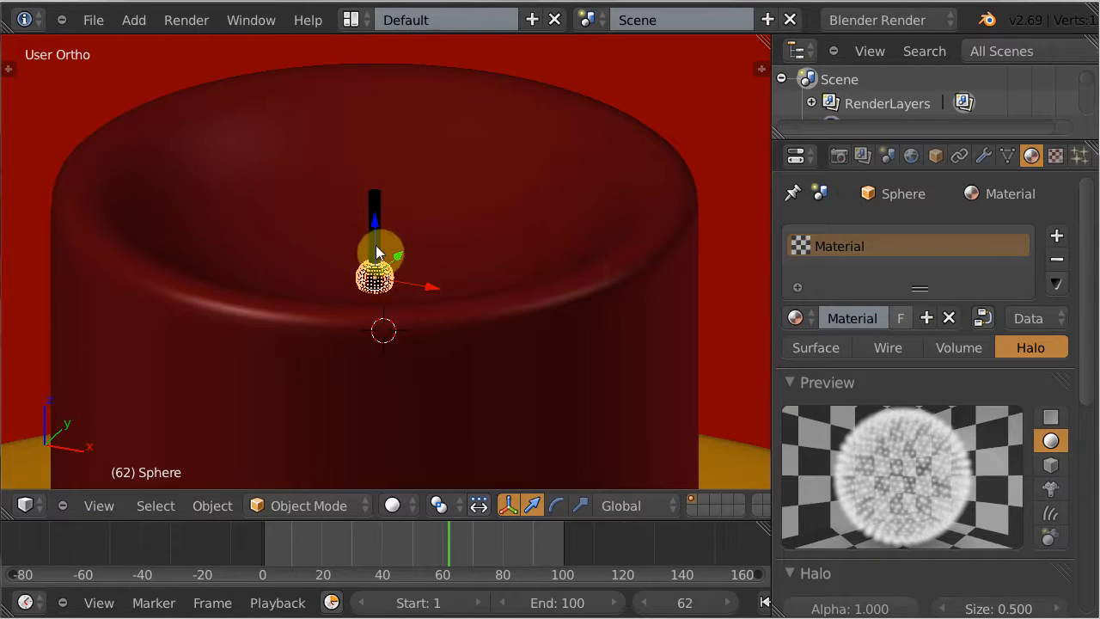
pyautogui.moveTo(376, 245); pyautogui.dragTo(379, 230)
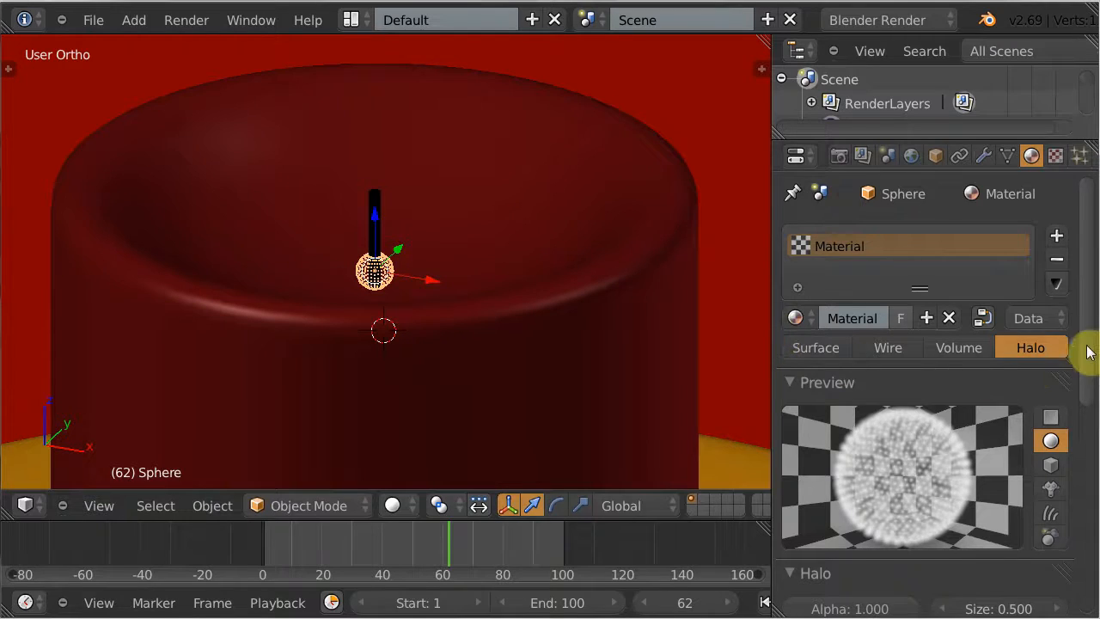
# Rename the sphere's halo material as brilho
pyautogui.moveTo(1086, 352); pyautogui.dragTo(1080, 435)
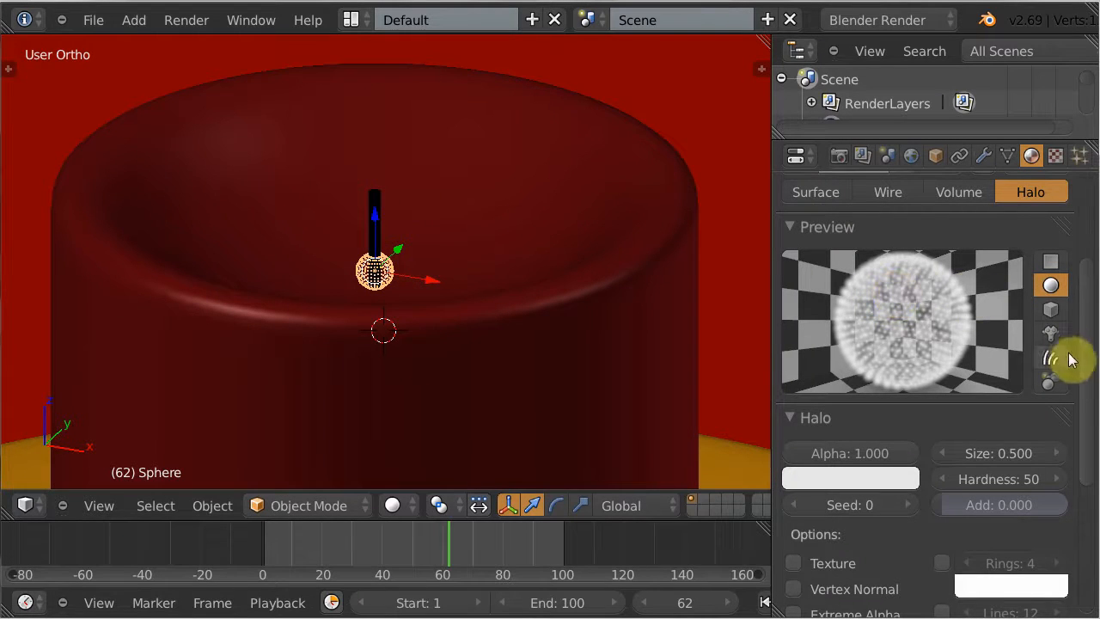
pyautogui.moveTo(1080, 368); pyautogui.dragTo(1098, 284)
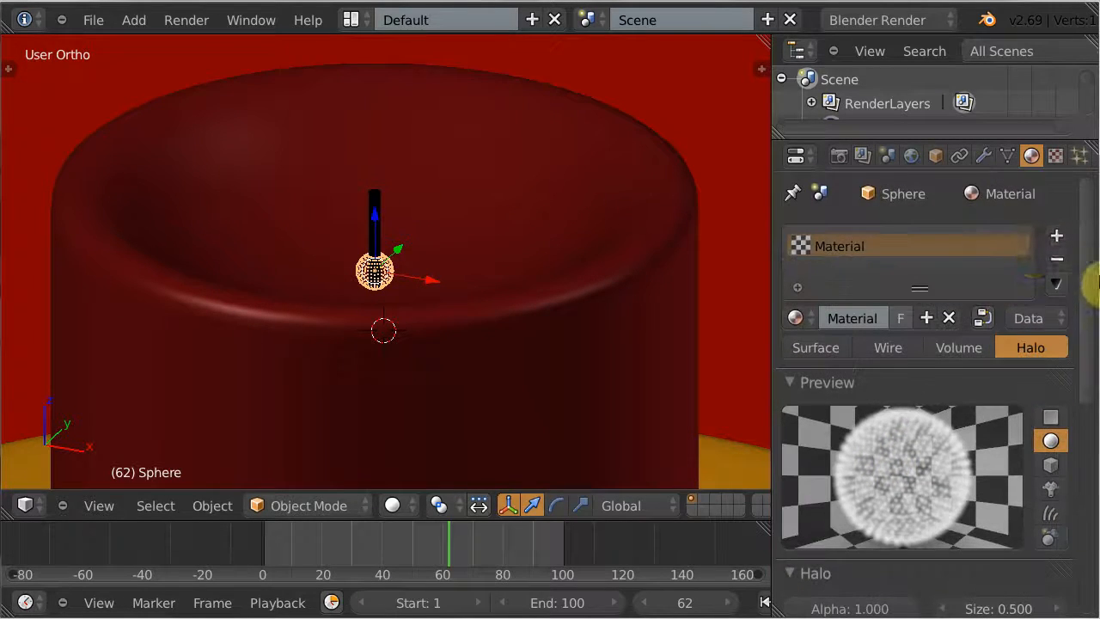
pyautogui.click(849, 315)
pyautogui.write('b')
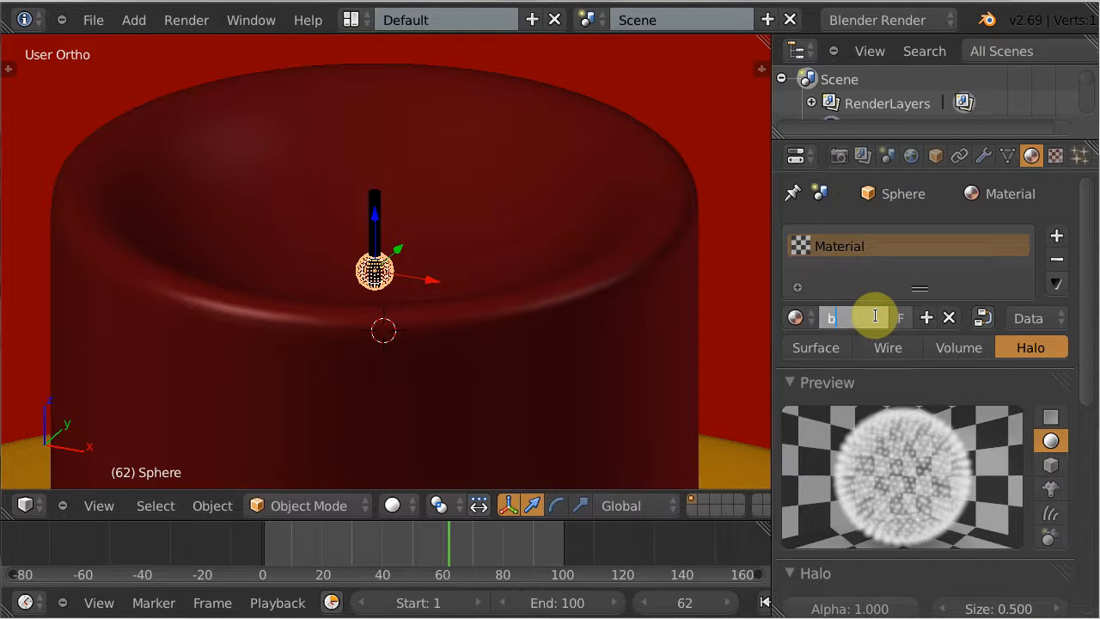
pyautogui.write('rilho')
pyautogui.press('Return')
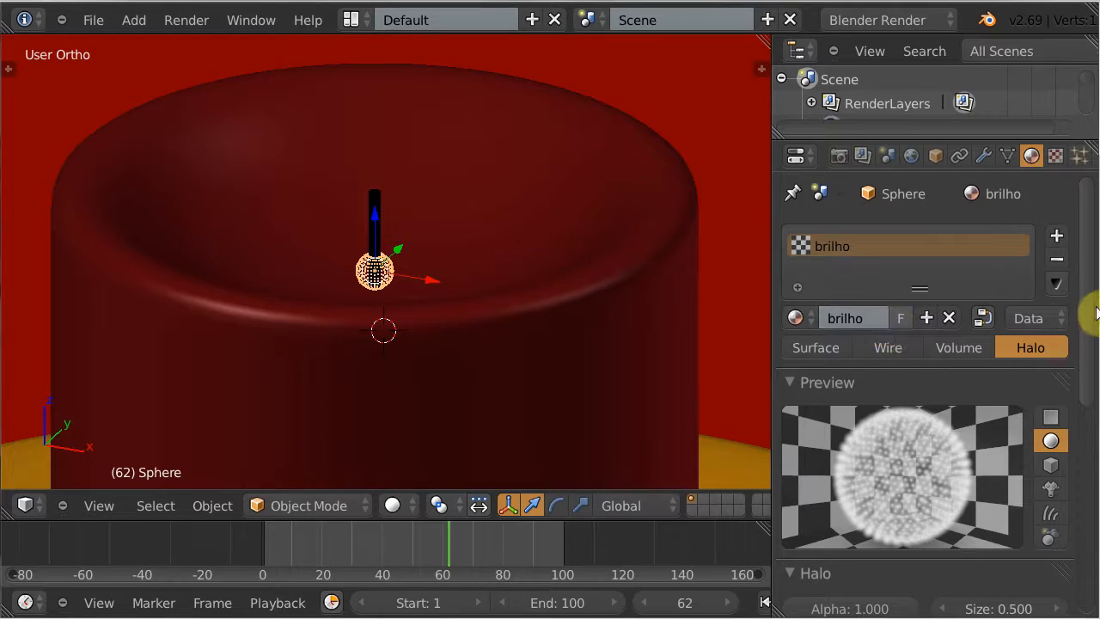
# Set the alpha of the brilho halo to 0.01
pyautogui.moveTo(1088, 277); pyautogui.dragTo(1080, 410)
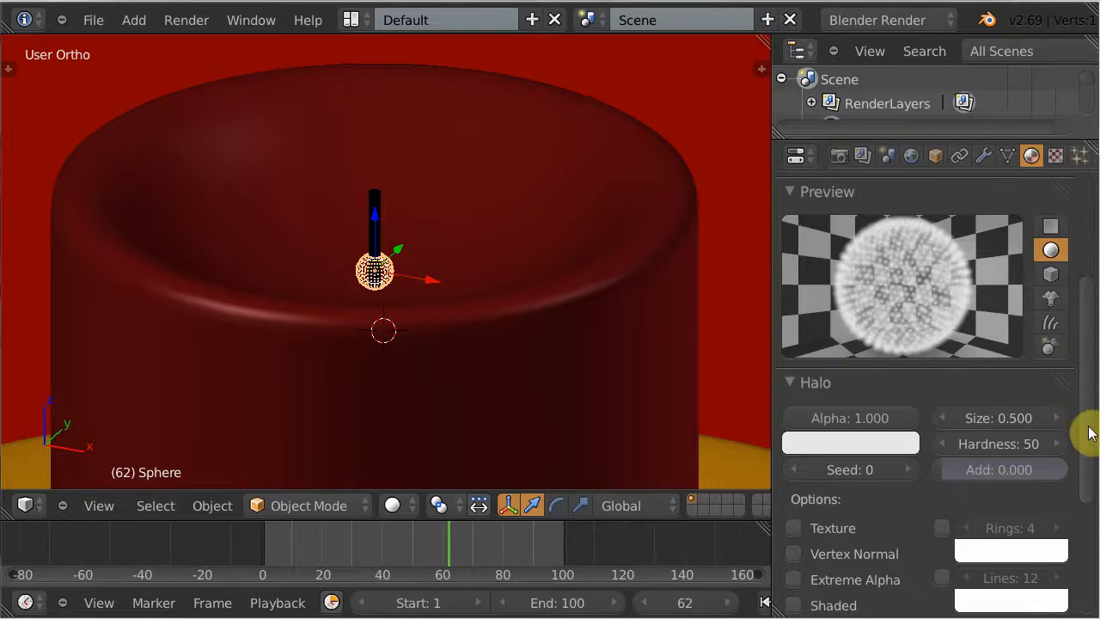
pyautogui.click(872, 418)
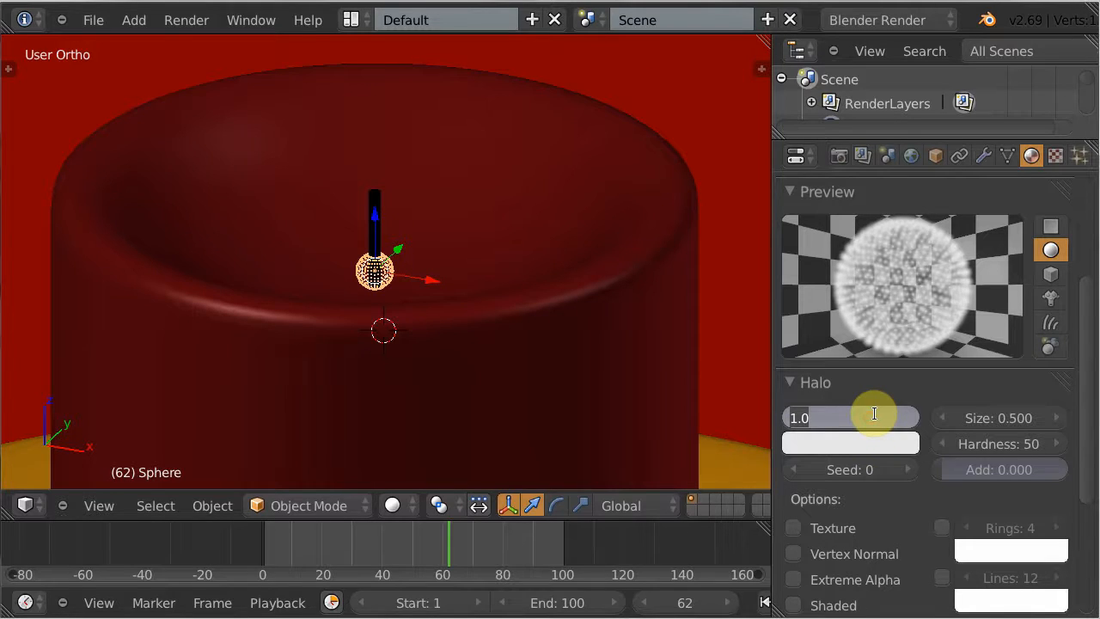
pyautogui.press('BackSpace')
pyautogui.write('0.01')
pyautogui.press('Return')
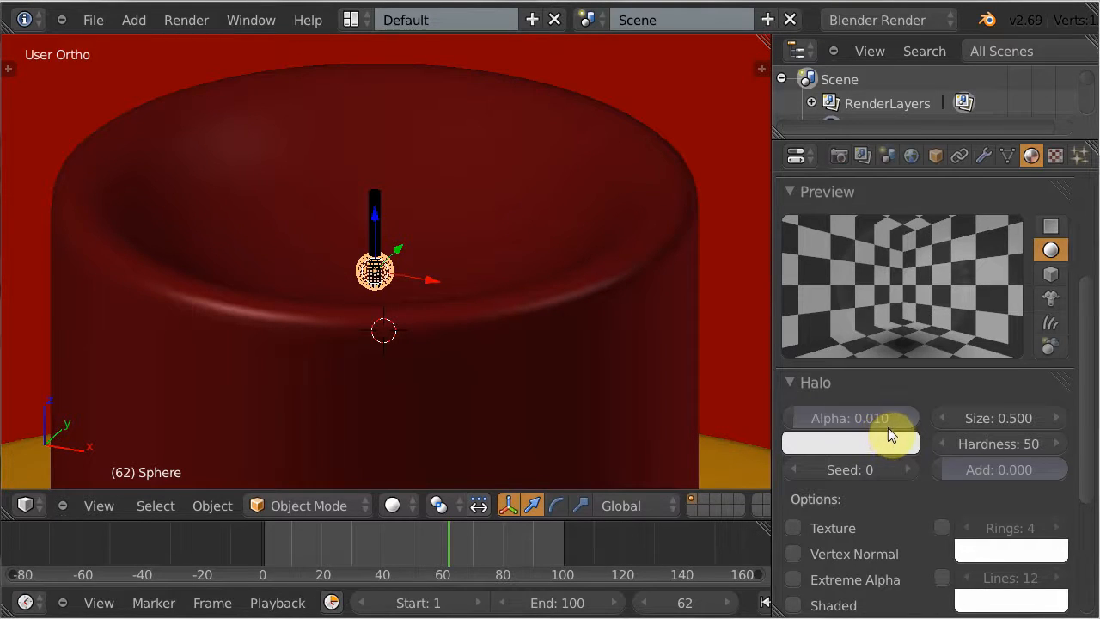
# Set the halo colour to orange, with red at 1.000, green at 0.432 and blue greatly reduced
pyautogui.click(859, 440)
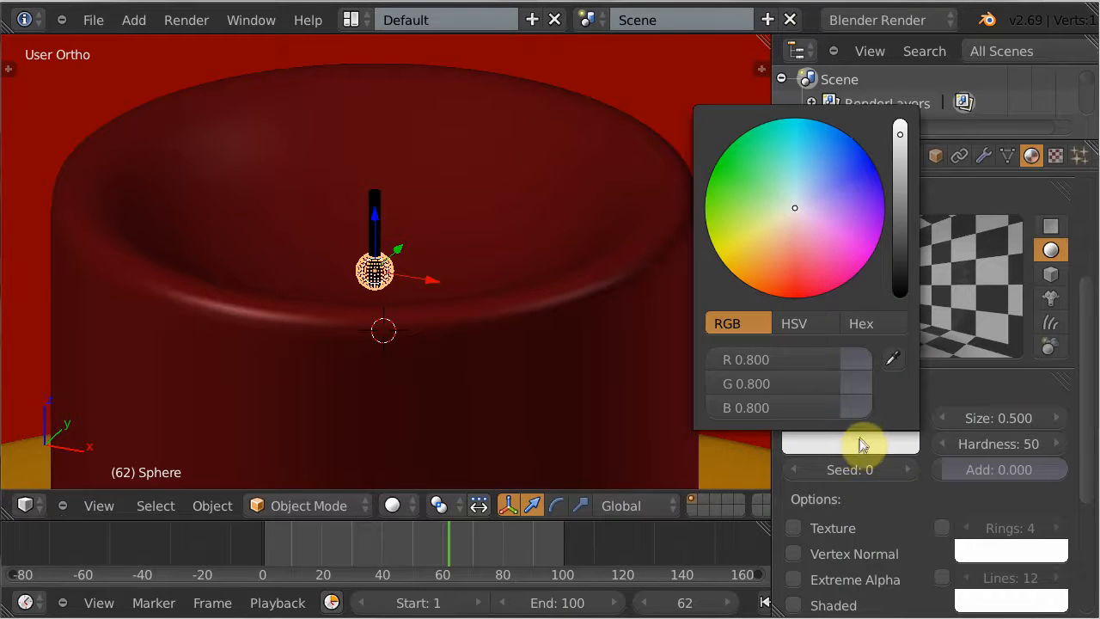
pyautogui.moveTo(749, 361); pyautogui.dragTo(798, 383)
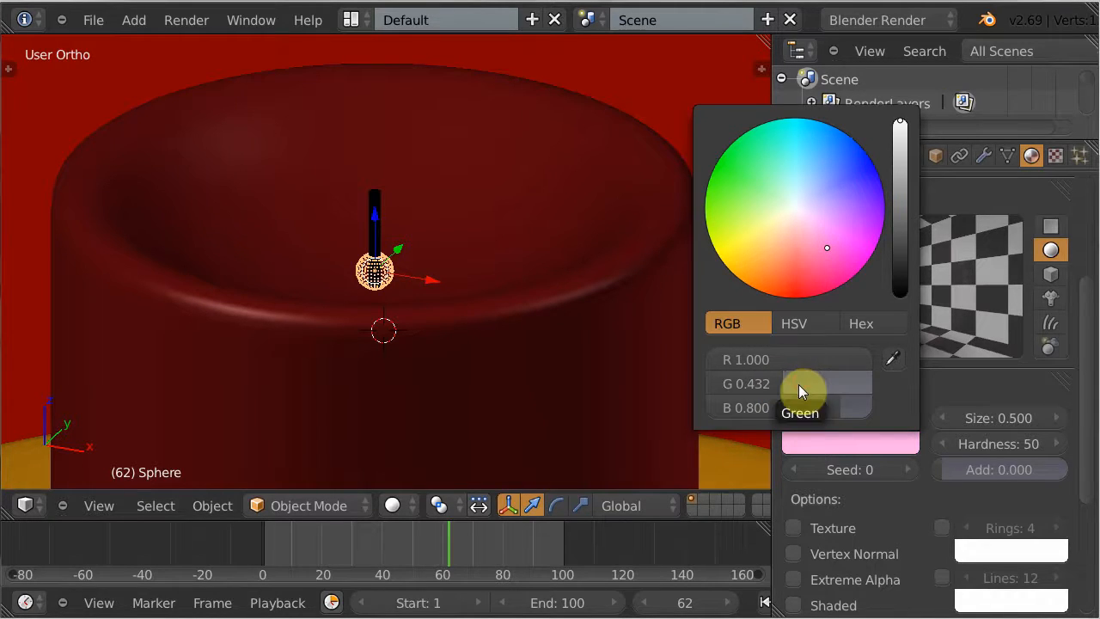
pyautogui.moveTo(851, 409); pyautogui.dragTo(728, 417)
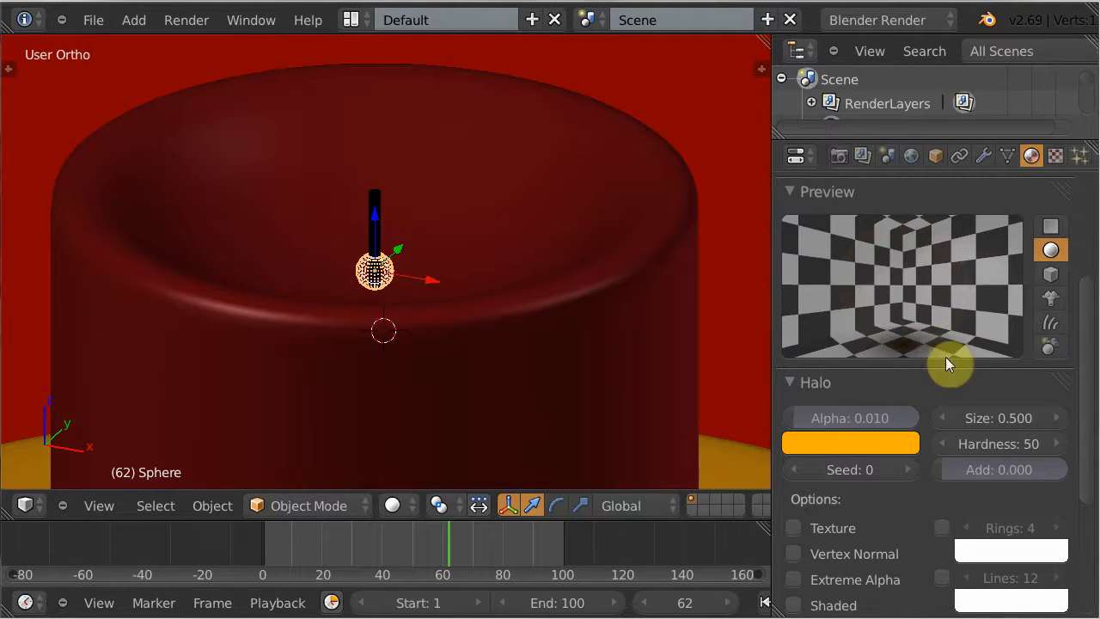
# Set the halo's hardness to 95 and its Add value to 0.431
pyautogui.click(1002, 445)
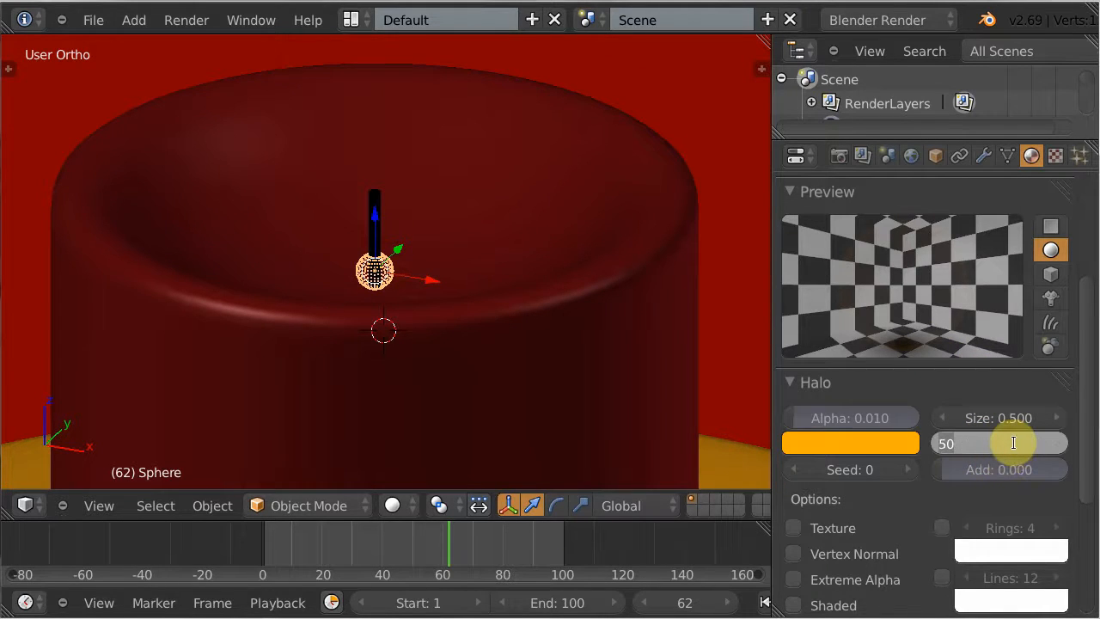
pyautogui.write('95')
pyautogui.press('Return')
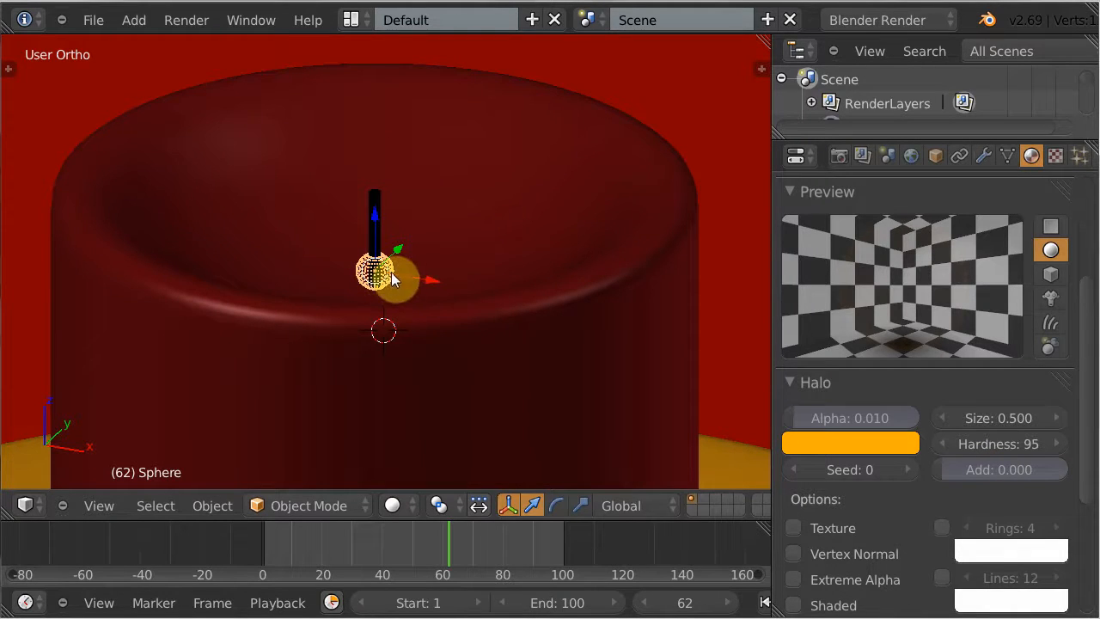
pyautogui.click(1006, 470)
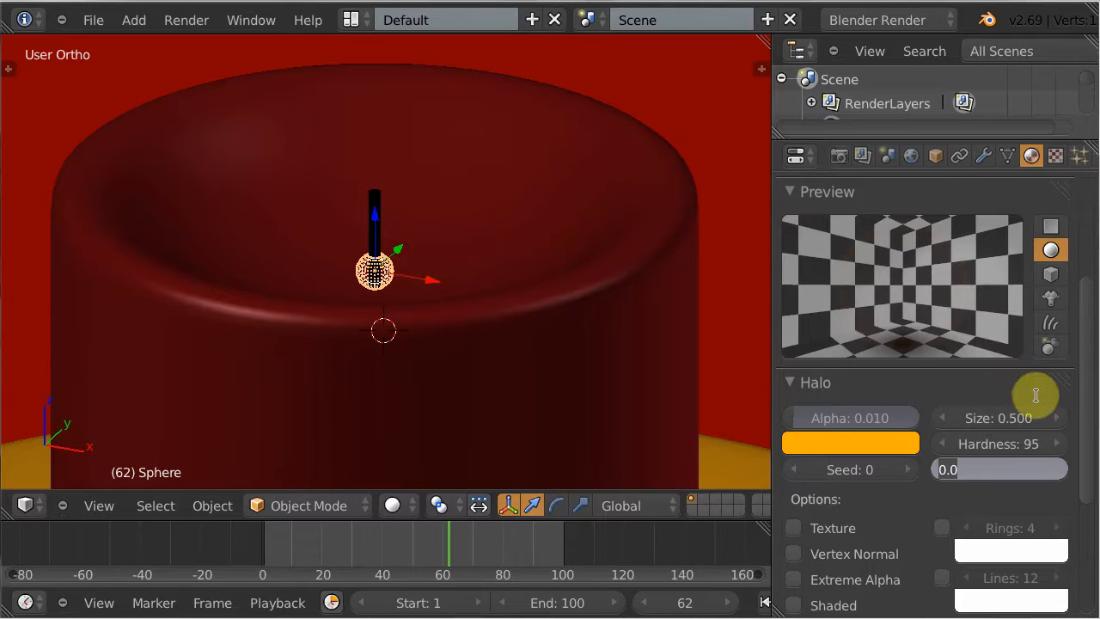
pyautogui.write('.431')
pyautogui.press('Return')
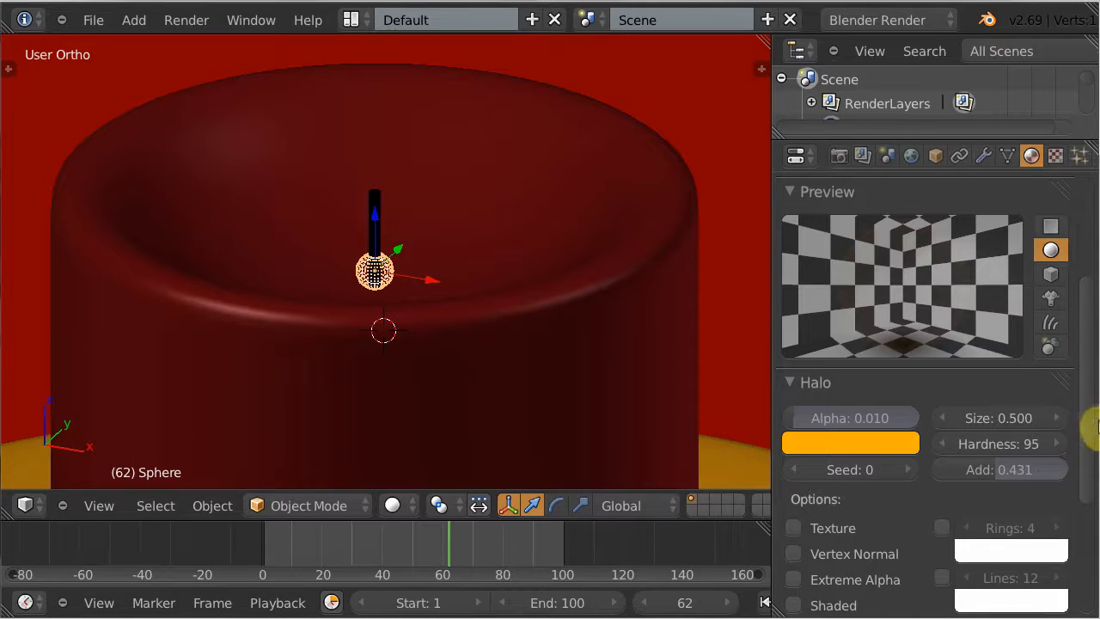
# Enable the Texture, Shaded and Soft options of the brilho halo
pyautogui.moveTo(1087, 438); pyautogui.dragTo(1073, 509)
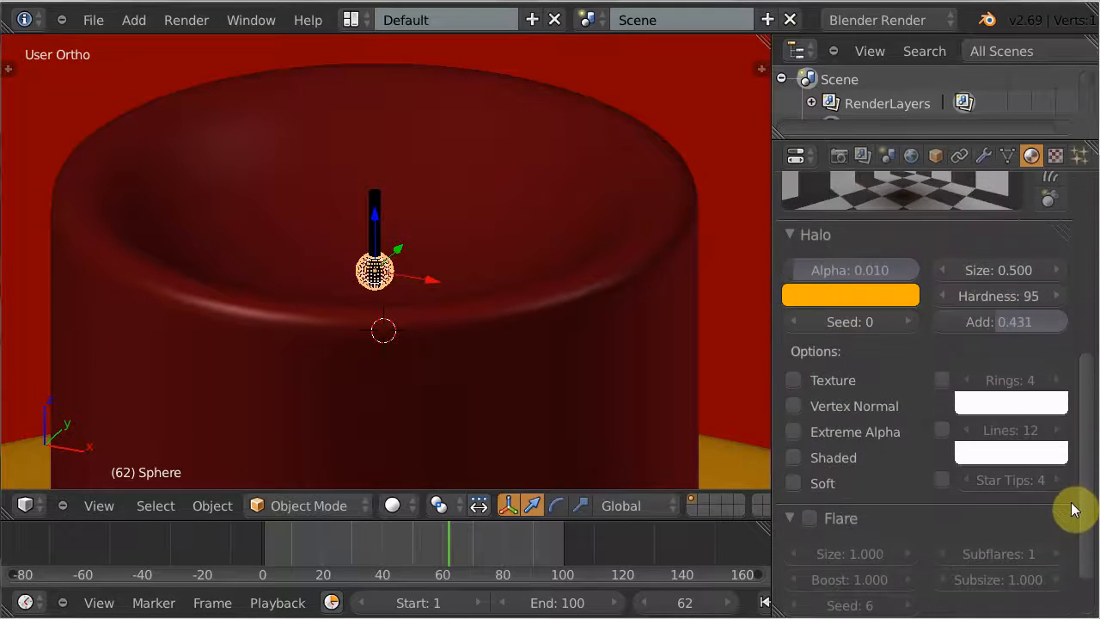
pyautogui.click(793, 379)
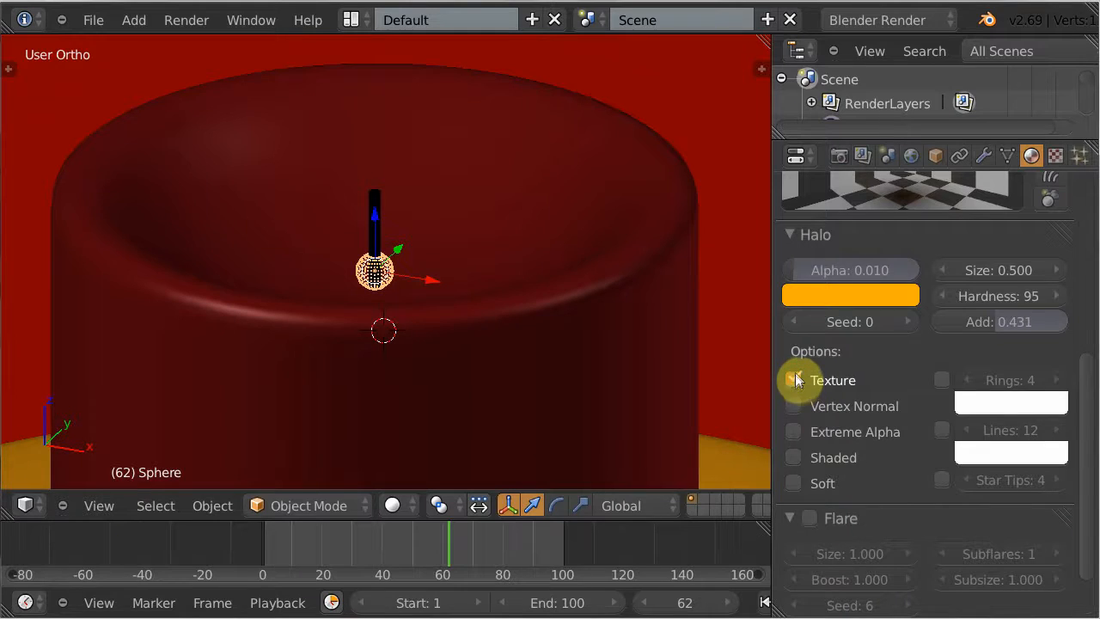
pyautogui.click(793, 457)
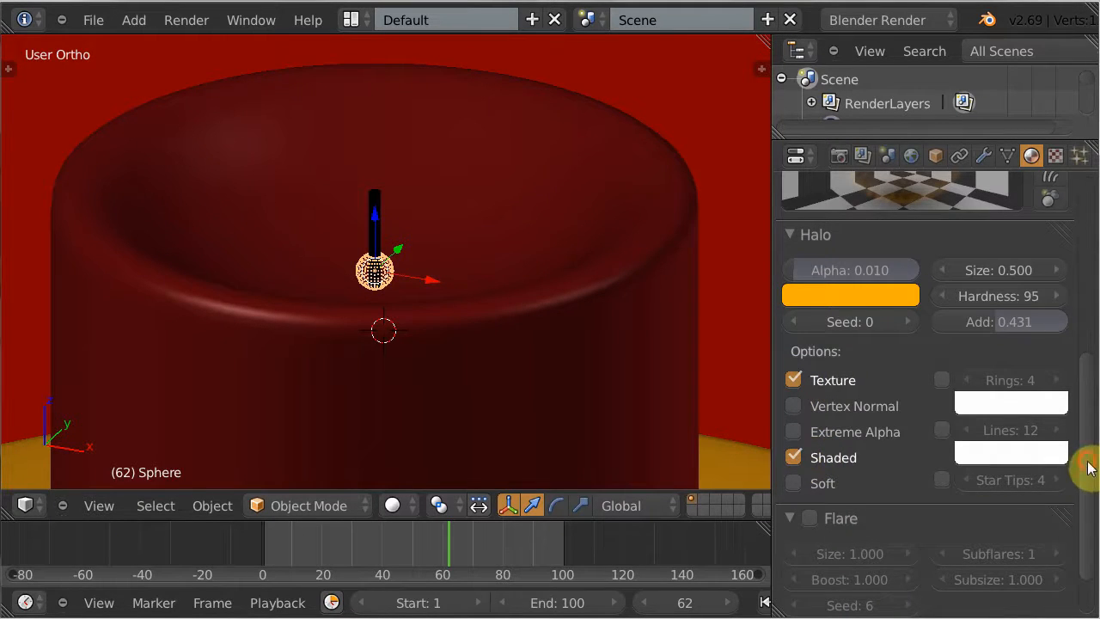
pyautogui.moveTo(1090, 467); pyautogui.dragTo(1090, 424)
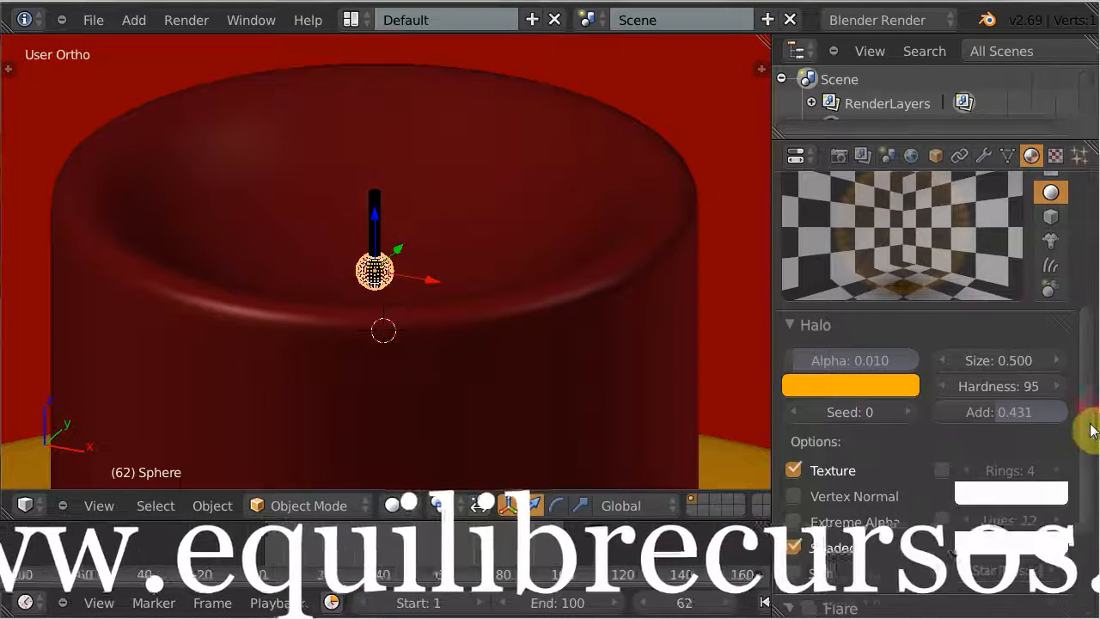
pyautogui.scroll(-2, 930, 480)
pyautogui.click(792, 493)
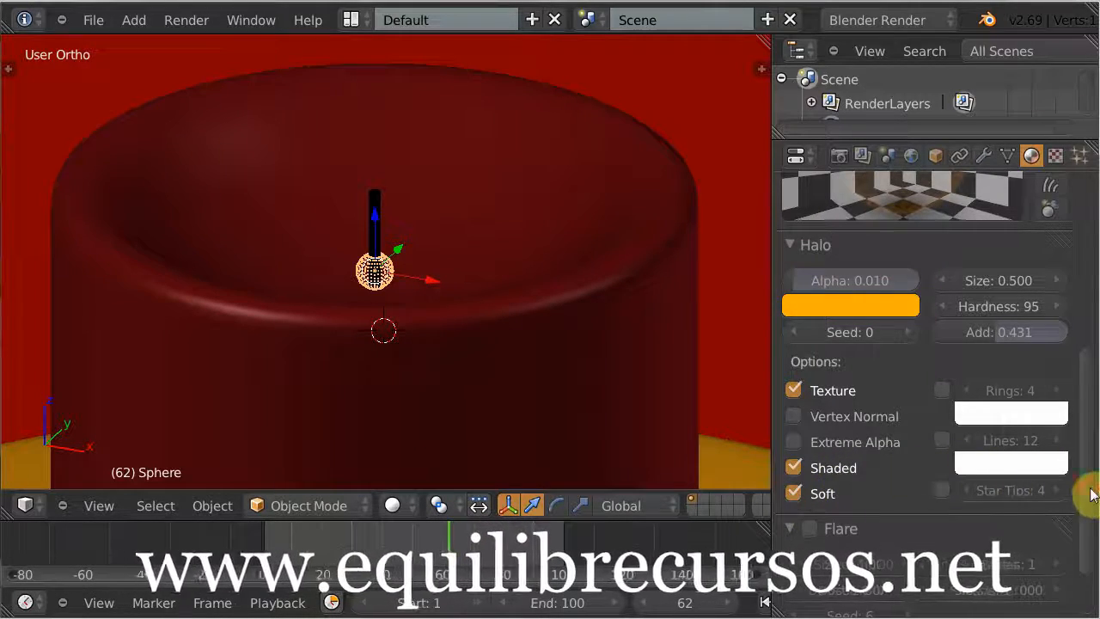
# Add a new texture to the first texture slot of the brilho material
pyautogui.scroll(1, 1096, 477)
pyautogui.scroll(2, 1096, 477)
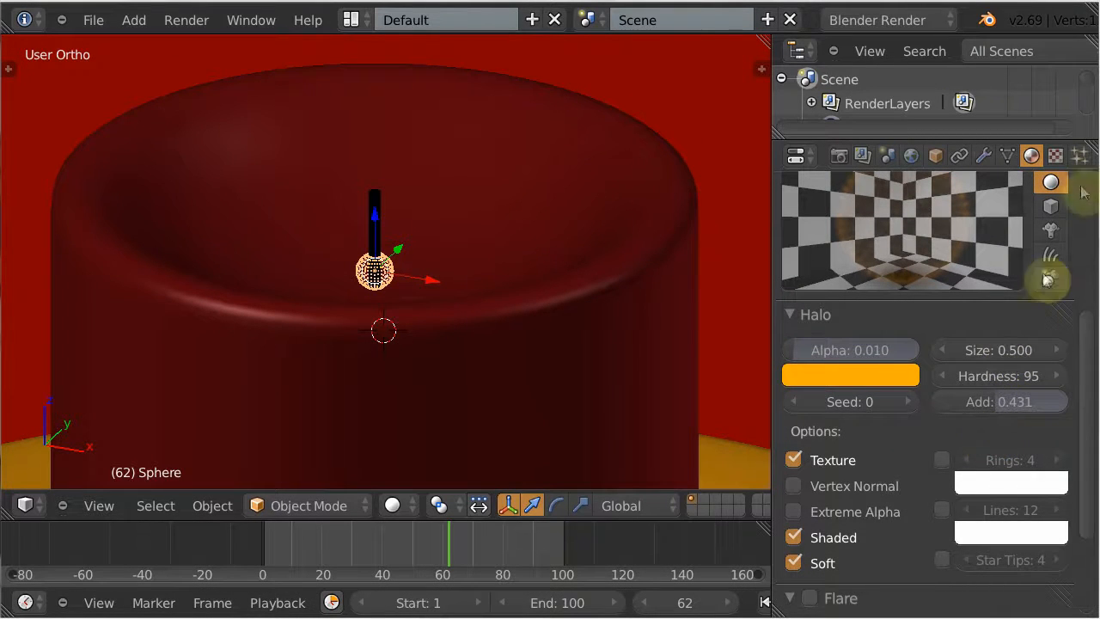
pyautogui.click(1055, 157)
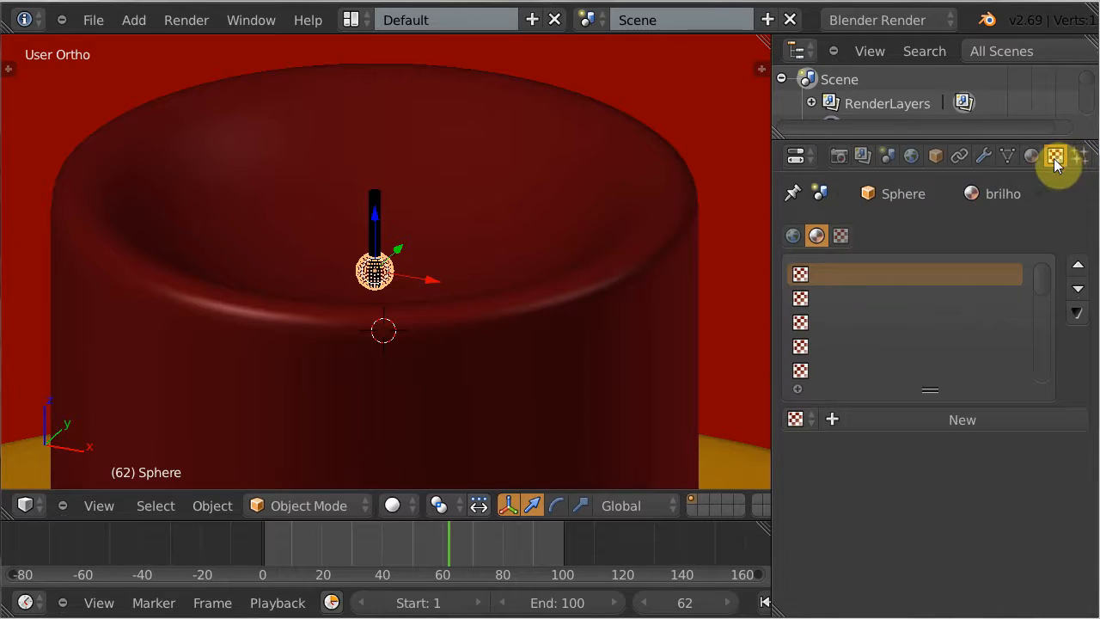
pyautogui.click(926, 420)
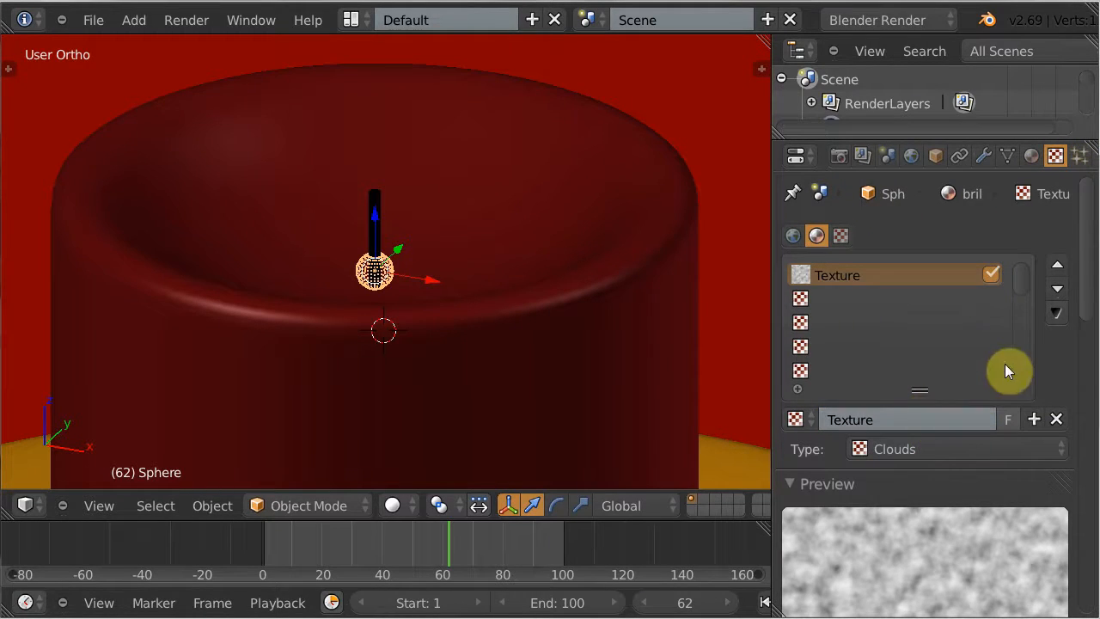
# Set the Clouds texture's noise to Hard and its noise size to 0.35
pyautogui.moveTo(1092, 290); pyautogui.dragTo(1083, 346)
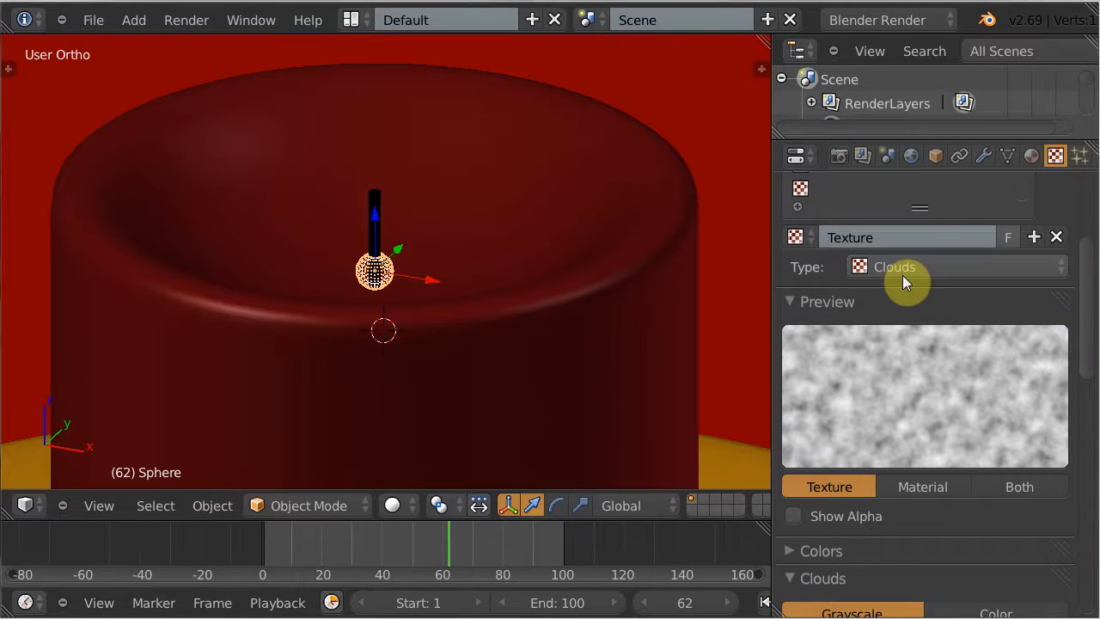
pyautogui.scroll(-3, 1087, 387)
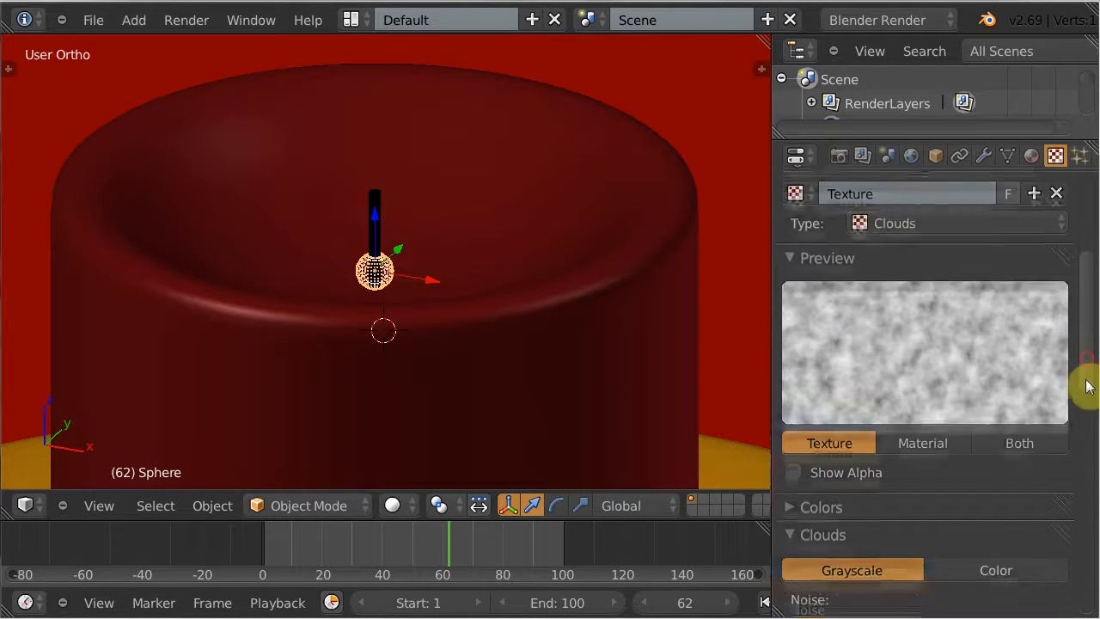
pyautogui.moveTo(1087, 386); pyautogui.dragTo(1081, 425)
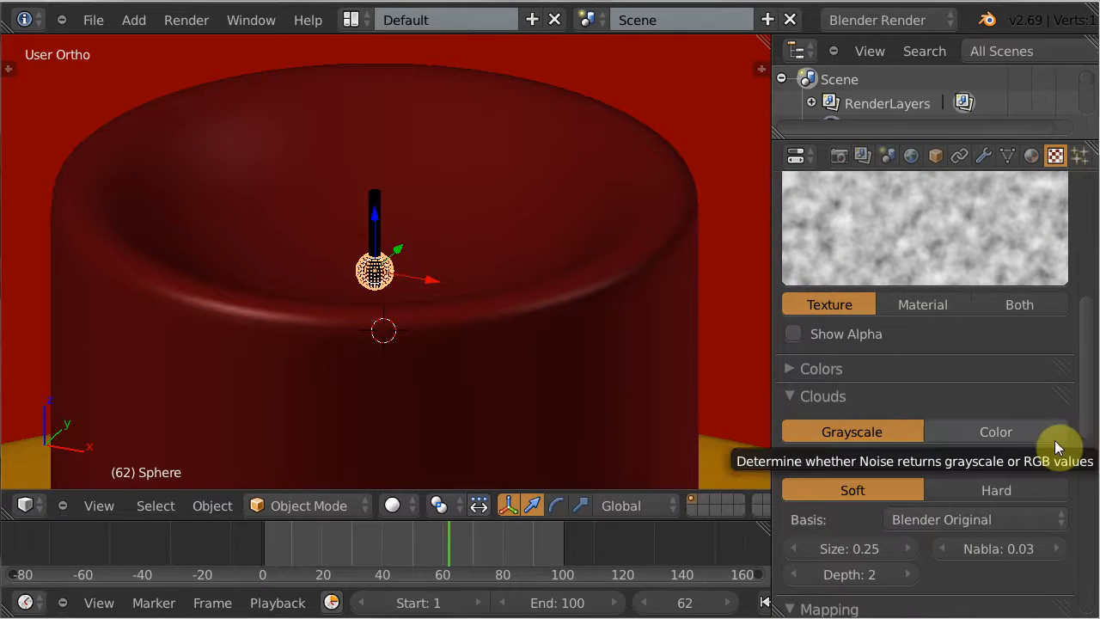
pyautogui.scroll(-2, 1087, 398)
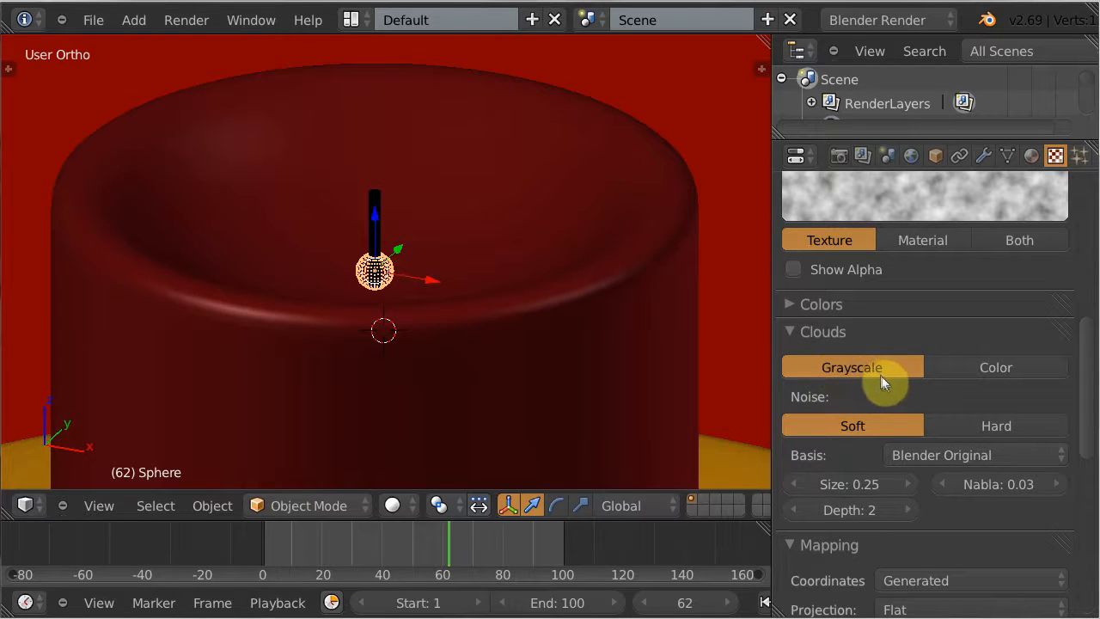
pyautogui.click(991, 425)
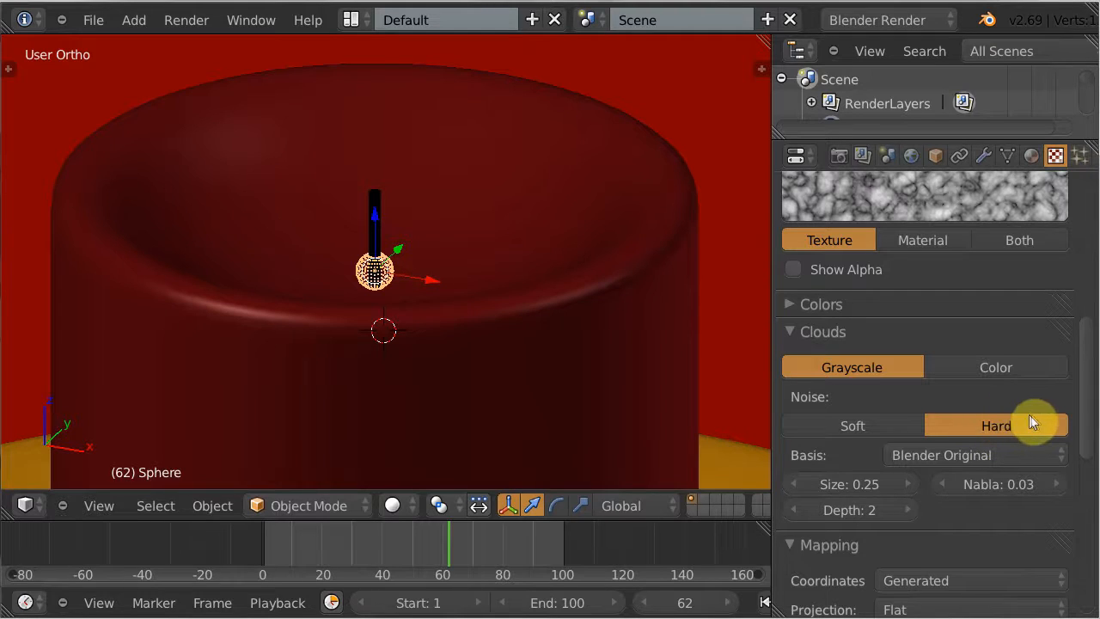
pyautogui.scroll(-2, 814, 409)
pyautogui.click(906, 427)
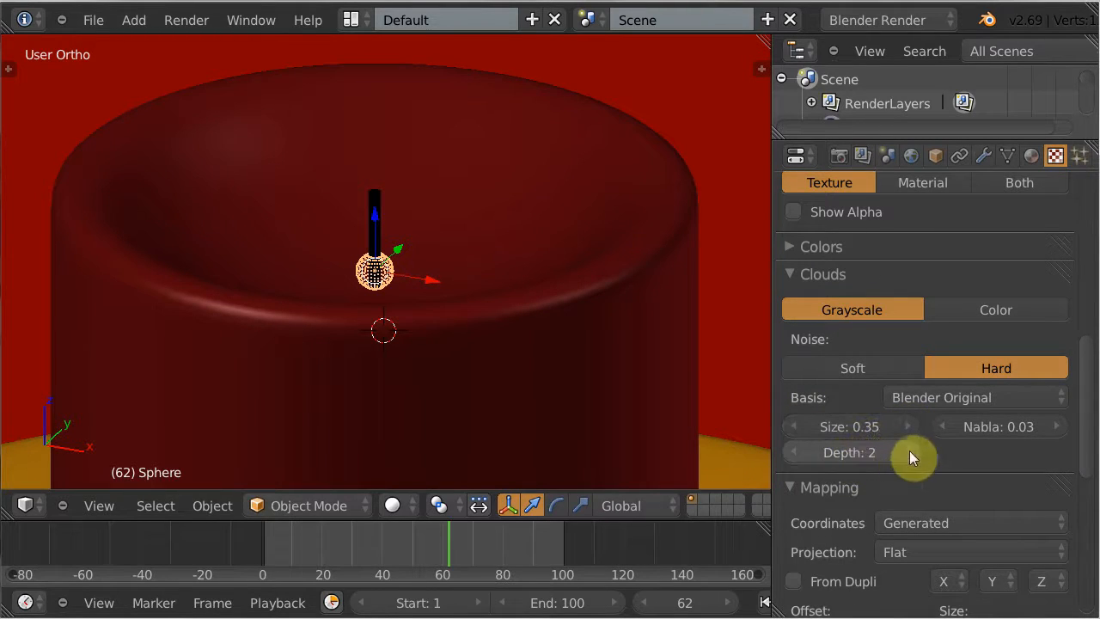
# Set the Clouds texture's noise depth to 6
pyautogui.click(905, 452)
pyautogui.click(906, 452)
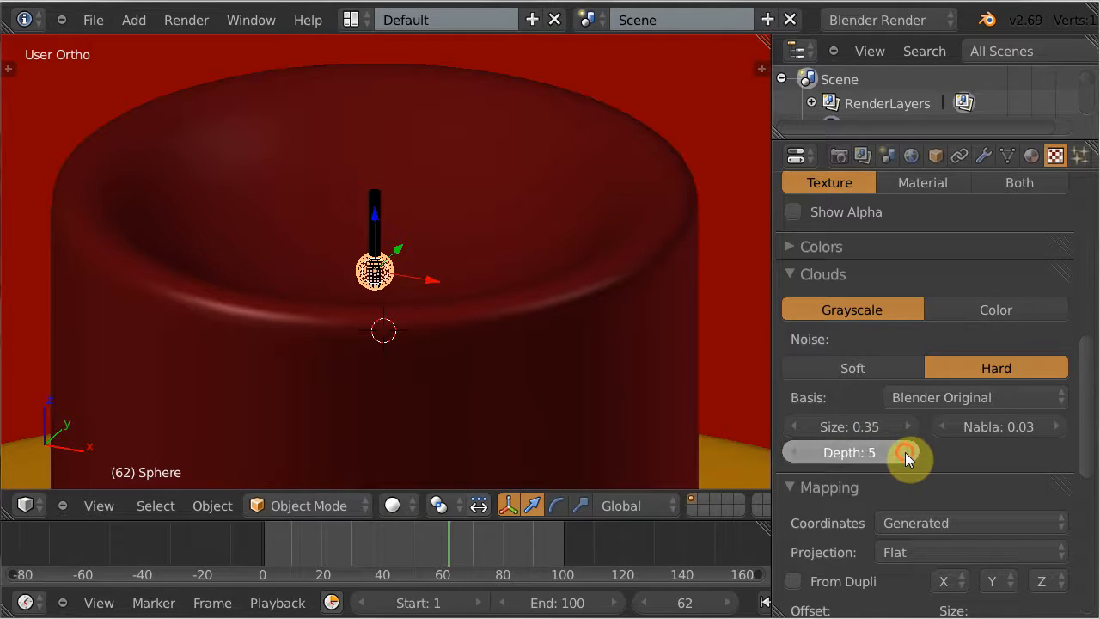
pyautogui.click(905, 452)
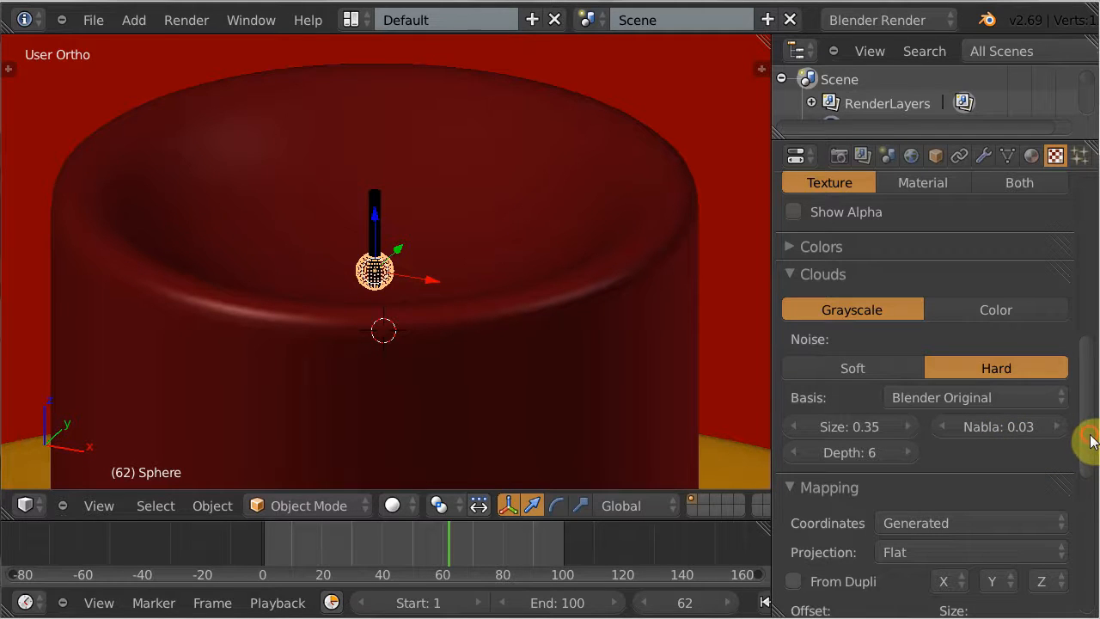
# Change the texture's halo influence color to red by lowering its blue component, keeping the Color influence enabled
pyautogui.moveTo(1090, 435); pyautogui.dragTo(1076, 563)
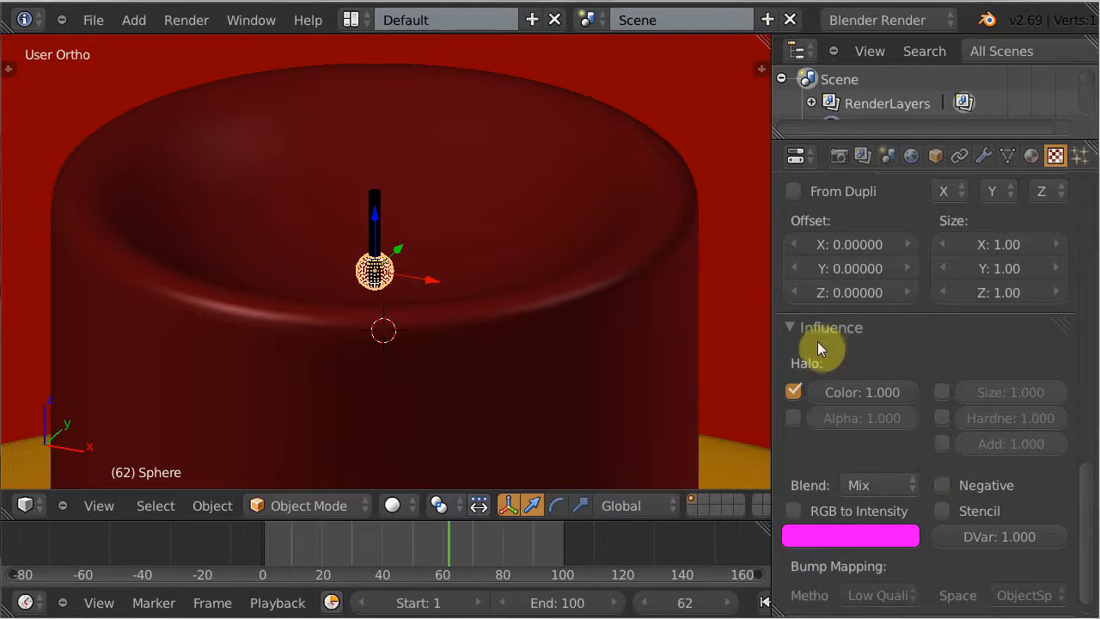
pyautogui.click(793, 392)
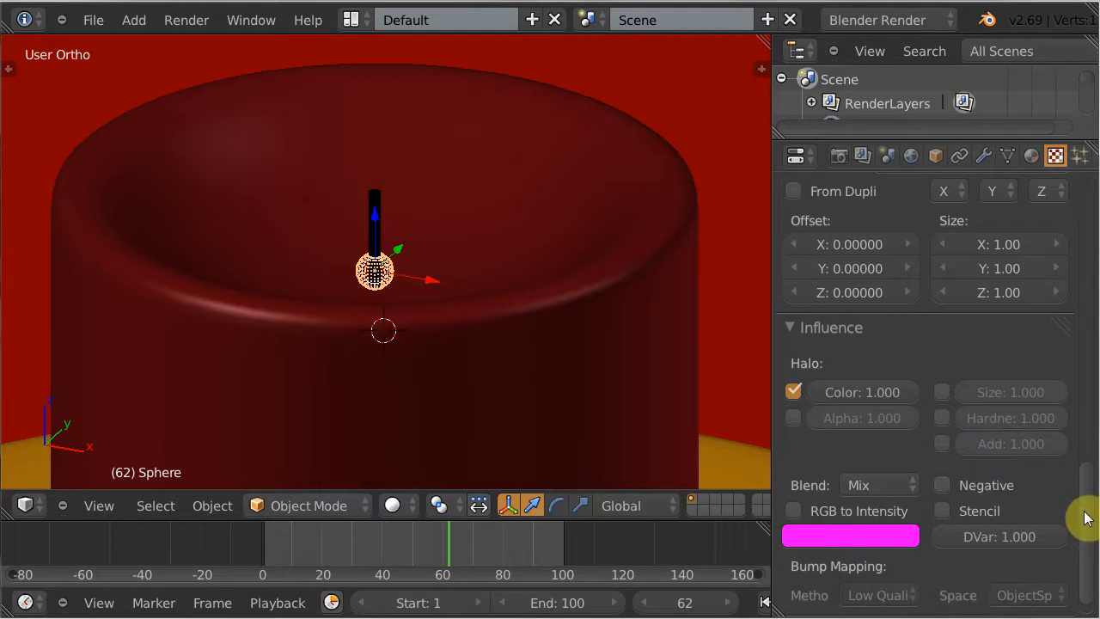
pyautogui.moveTo(1084, 516); pyautogui.dragTo(1084, 528)
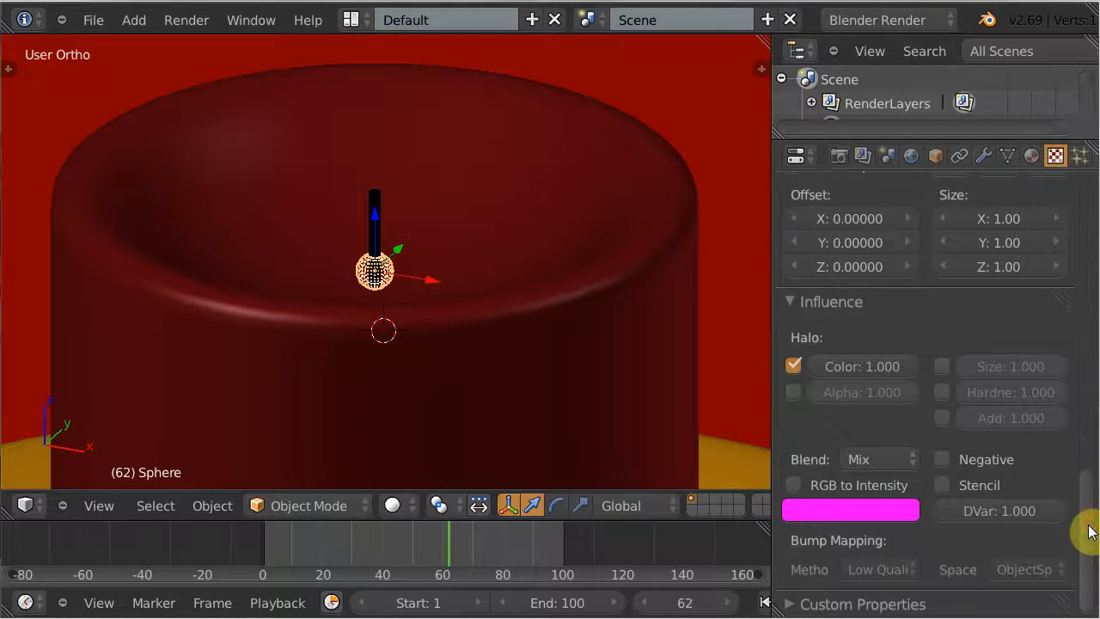
pyautogui.click(825, 510)
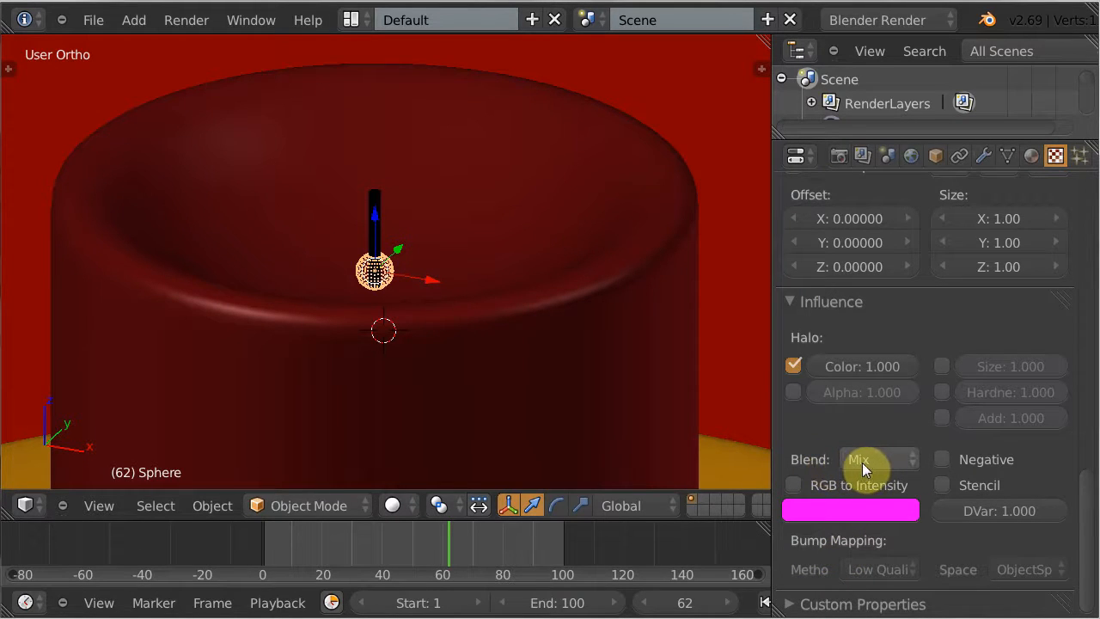
pyautogui.click(845, 511)
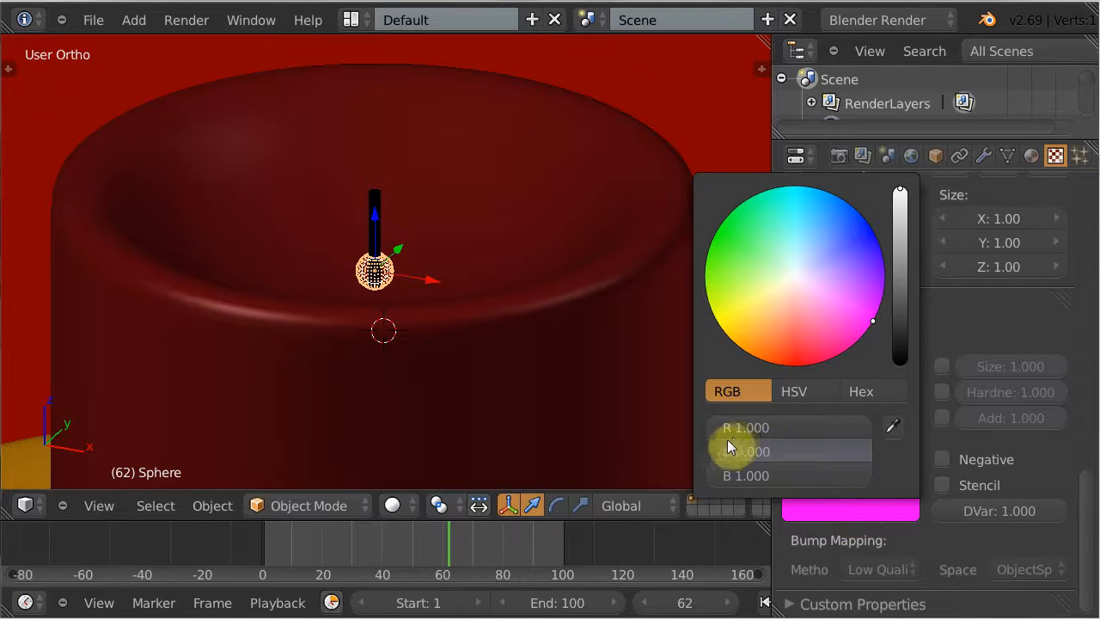
pyautogui.moveTo(855, 470); pyautogui.dragTo(699, 468)
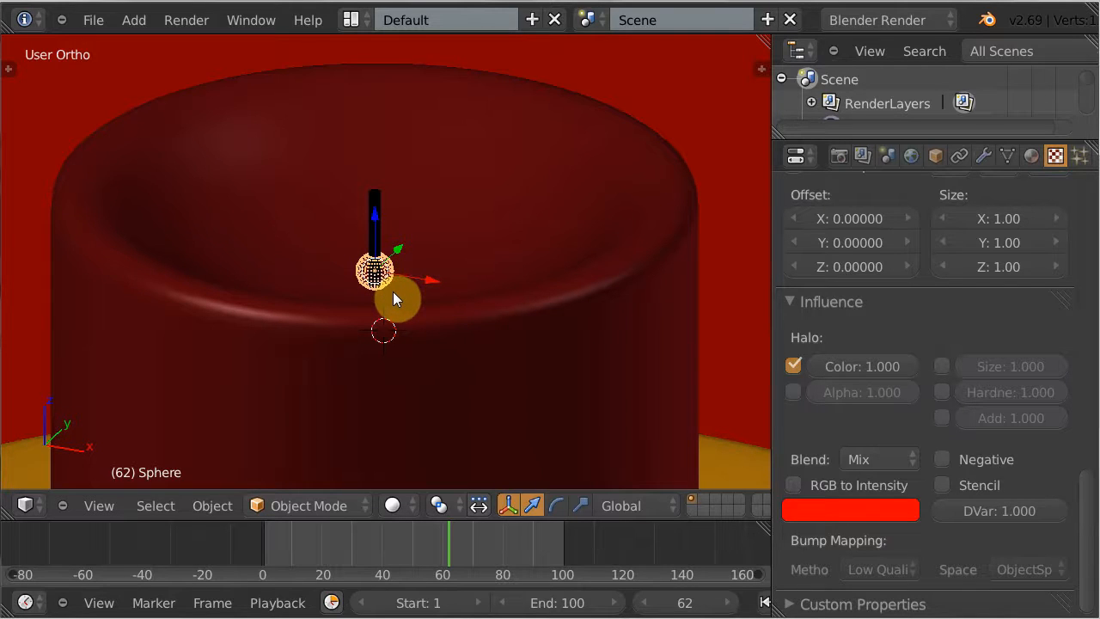
# Rename the Clouds texture as BrilhoClouds
pyautogui.moveTo(1089, 520); pyautogui.dragTo(1087, 297)
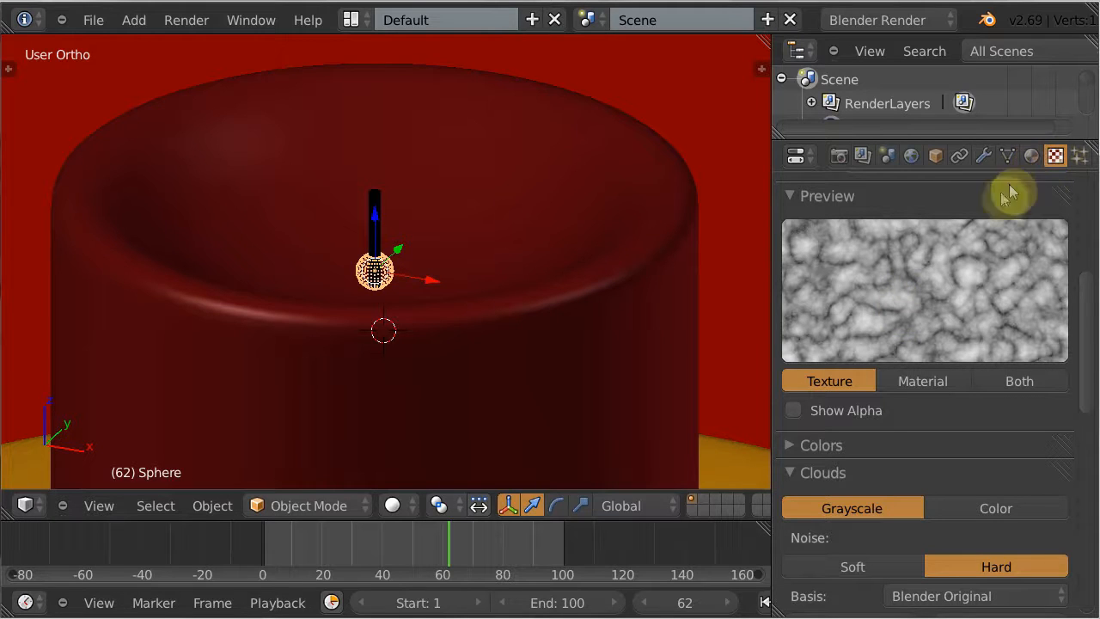
pyautogui.scroll(2, 1096, 348)
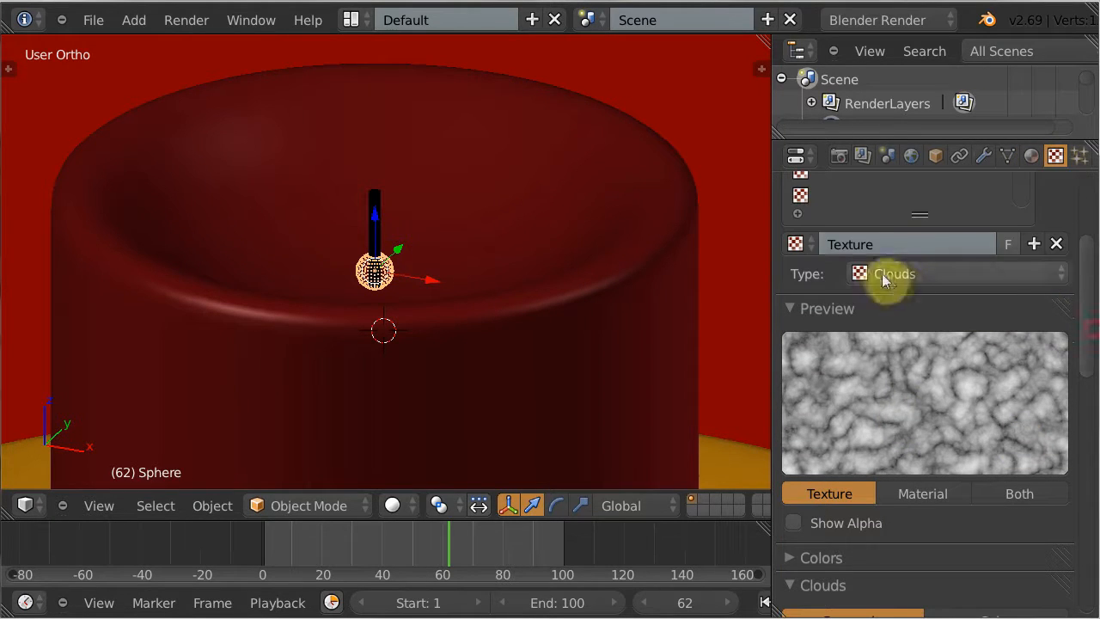
pyautogui.click(887, 243)
pyautogui.write('BrilhoClouds')
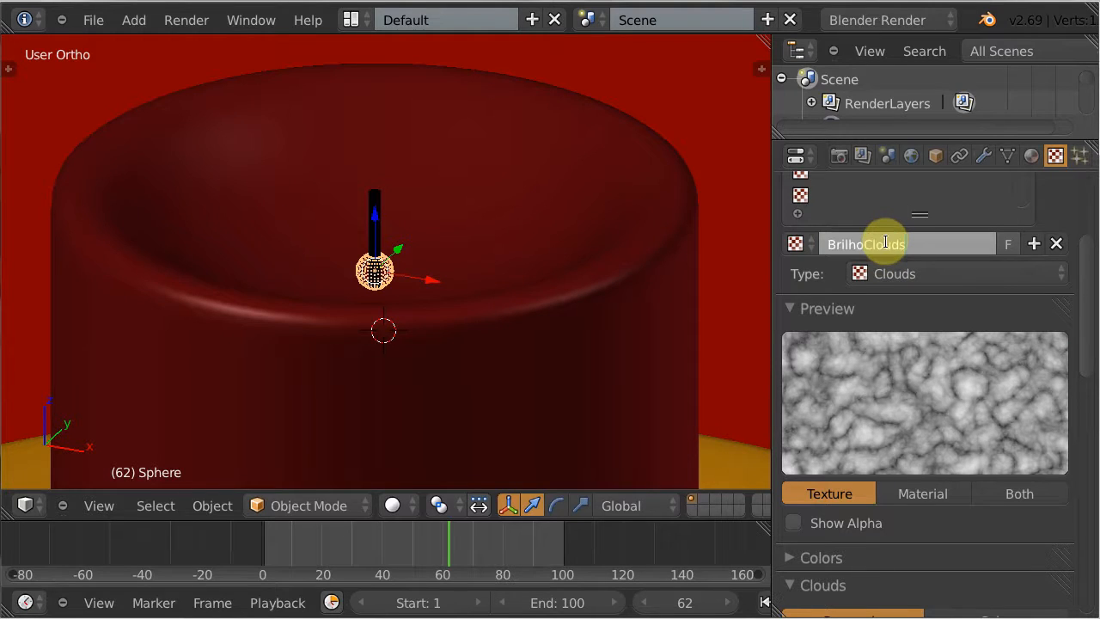
pyautogui.press('Return')
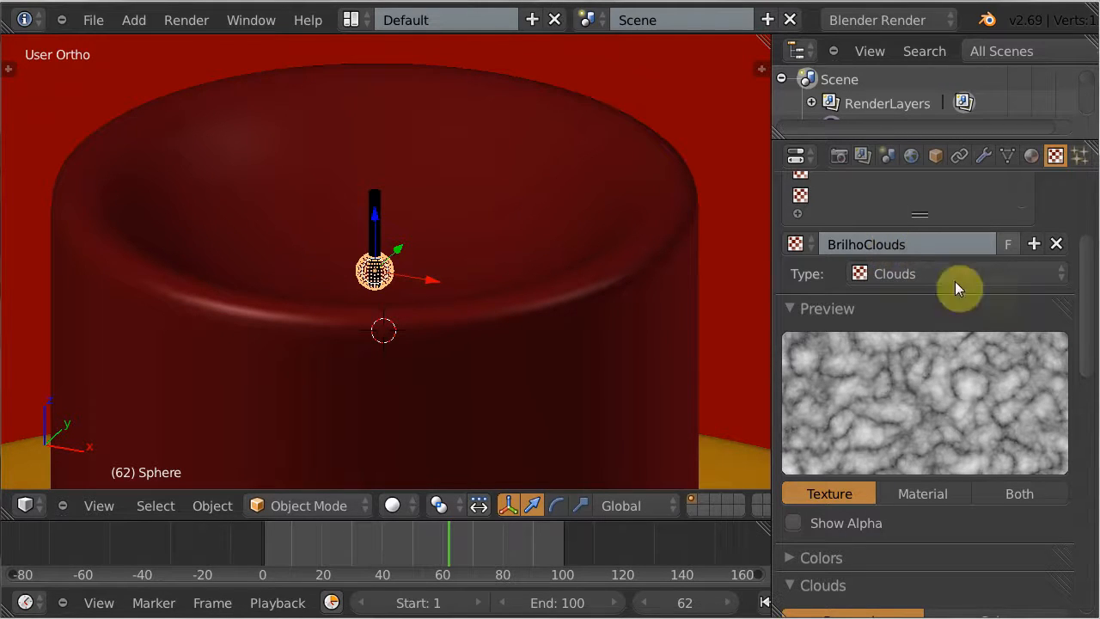
# Render the current frame and examine the glow around the candle's wick up close
pyautogui.scroll(2, 1090, 327)
pyautogui.moveTo(1090, 323); pyautogui.dragTo(1096, 260)
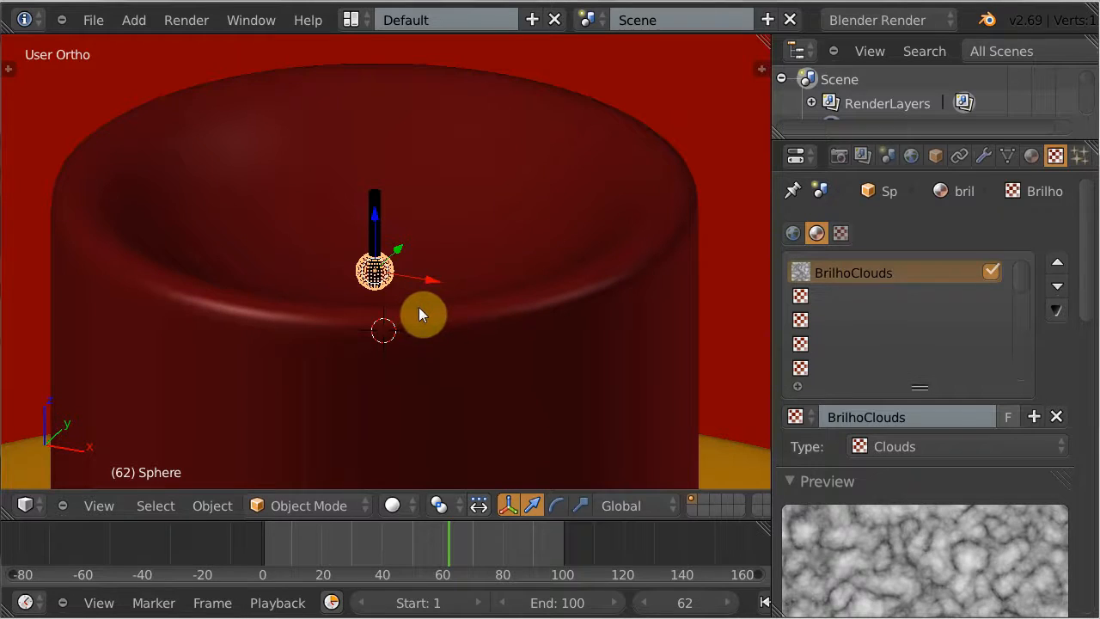
pyautogui.press('F12')
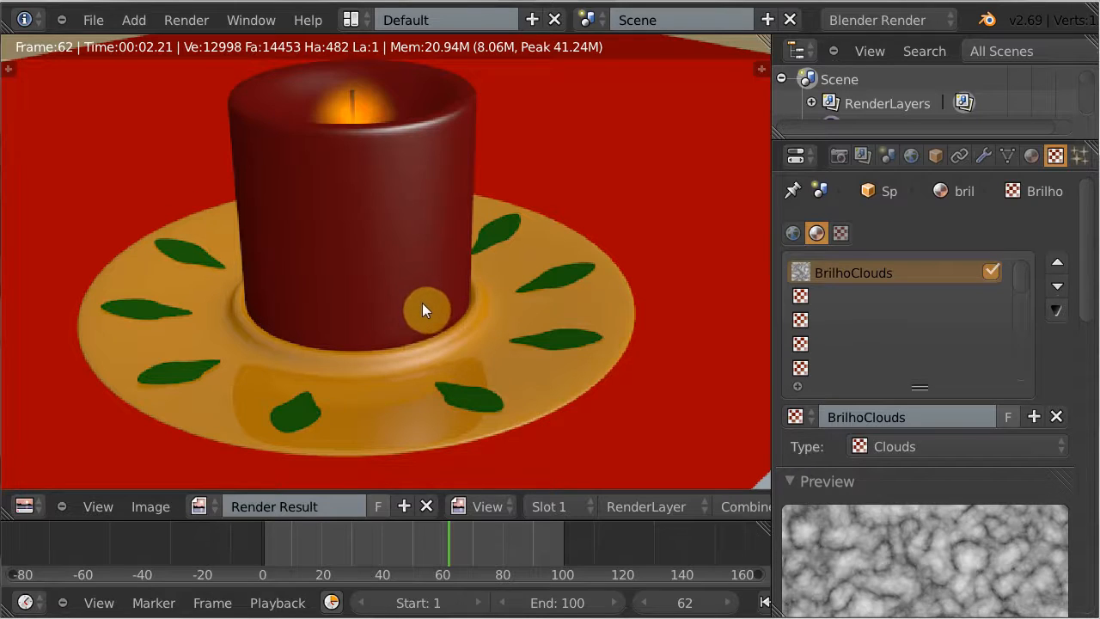
pyautogui.moveTo(402, 258); pyautogui.dragTo(379, 302, button='middle')
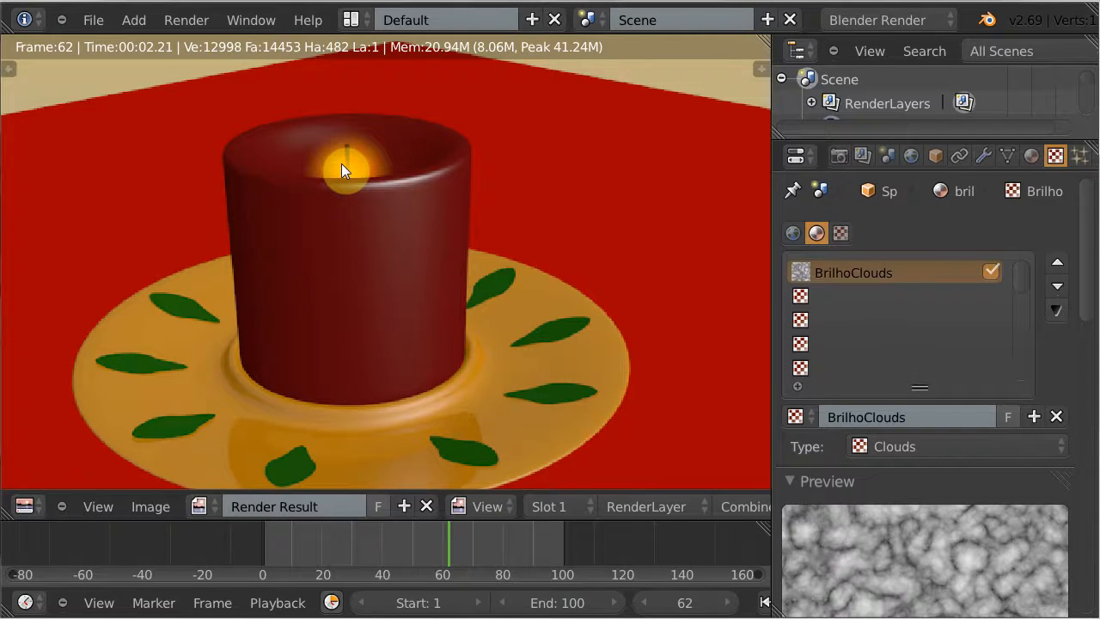
pyautogui.scroll(1, 341, 164)
pyautogui.scroll(1, 341, 163)
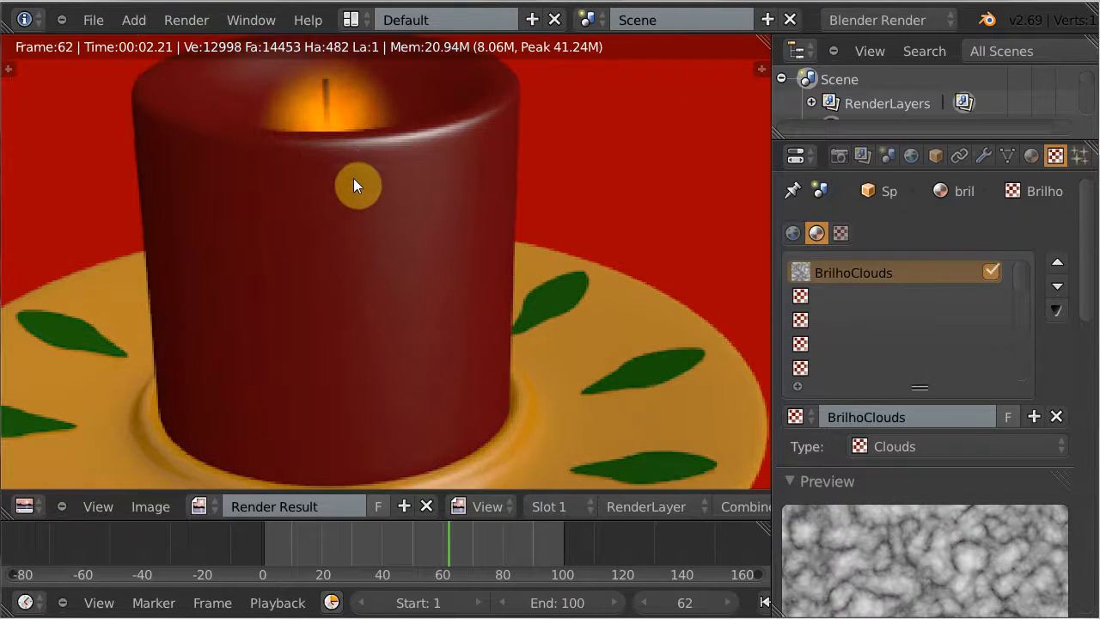
pyautogui.moveTo(353, 186); pyautogui.dragTo(376, 284, button='middle')
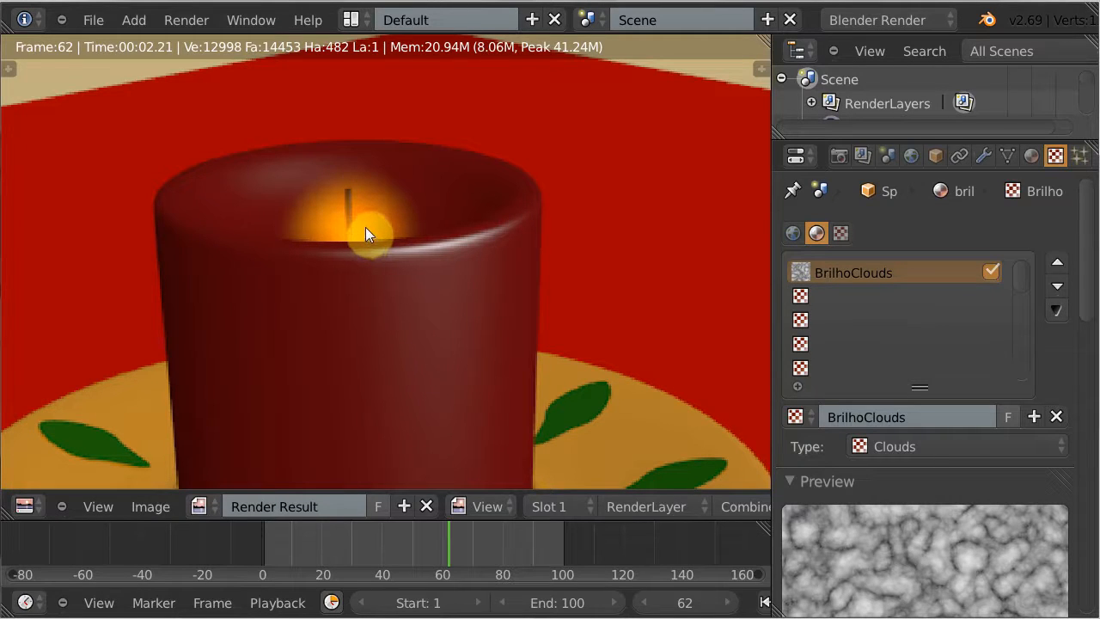
pyautogui.press('Escape')
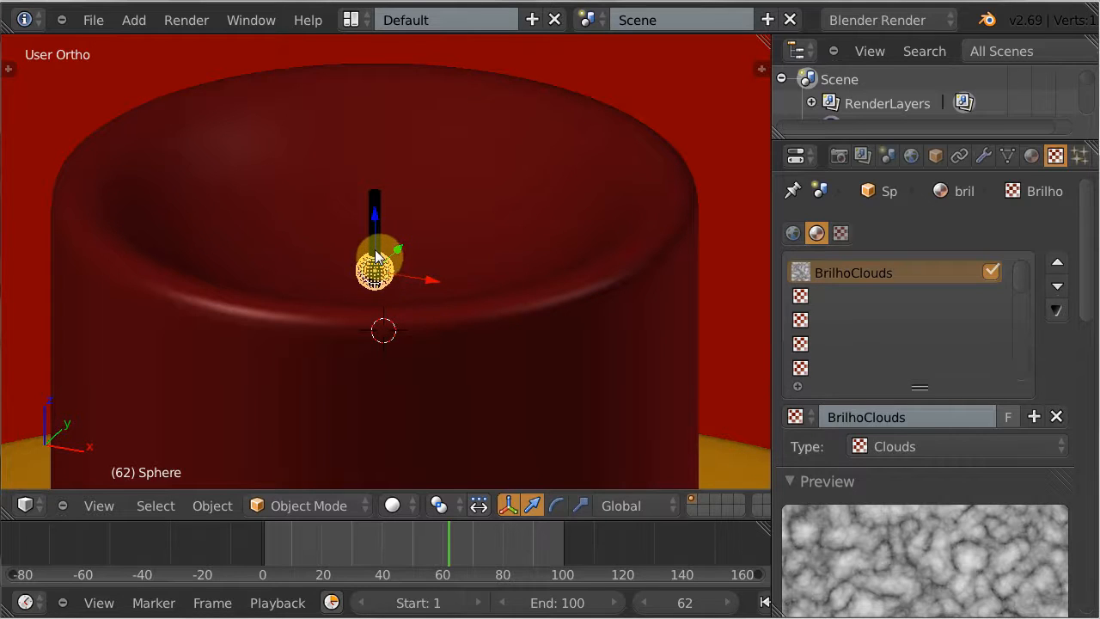
# Add a mesh circle and raise it about 0.56 along Z into the candle's hollow
pyautogui.hotkey('shift', 'a')
pyautogui.moveTo(395, 250)
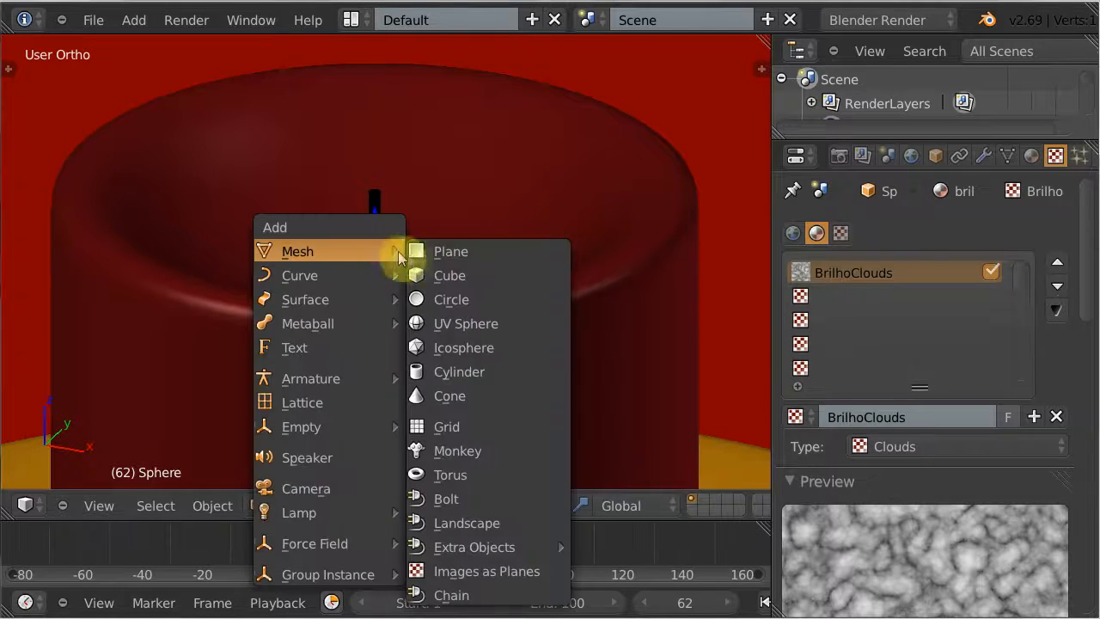
pyautogui.click(448, 299)
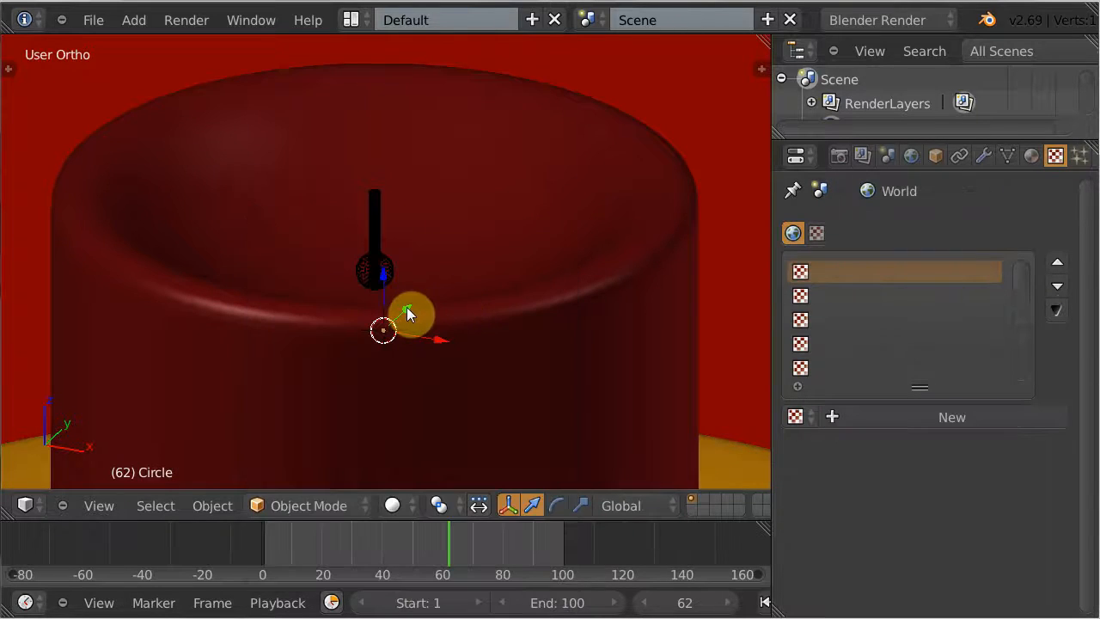
pyautogui.press('z')
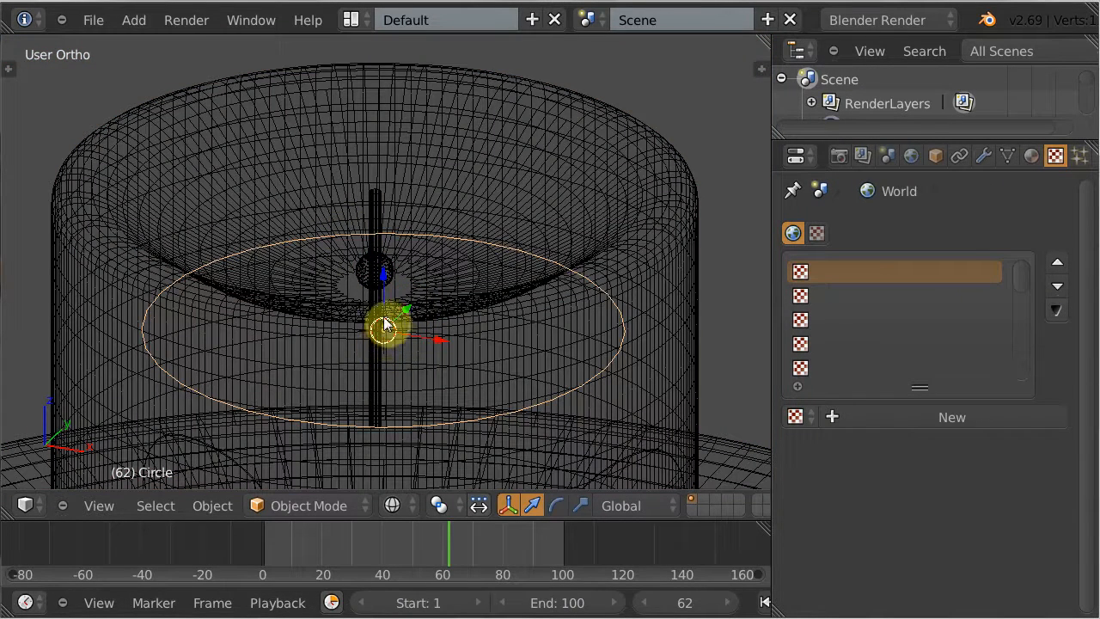
pyautogui.press('g')
pyautogui.press('z')
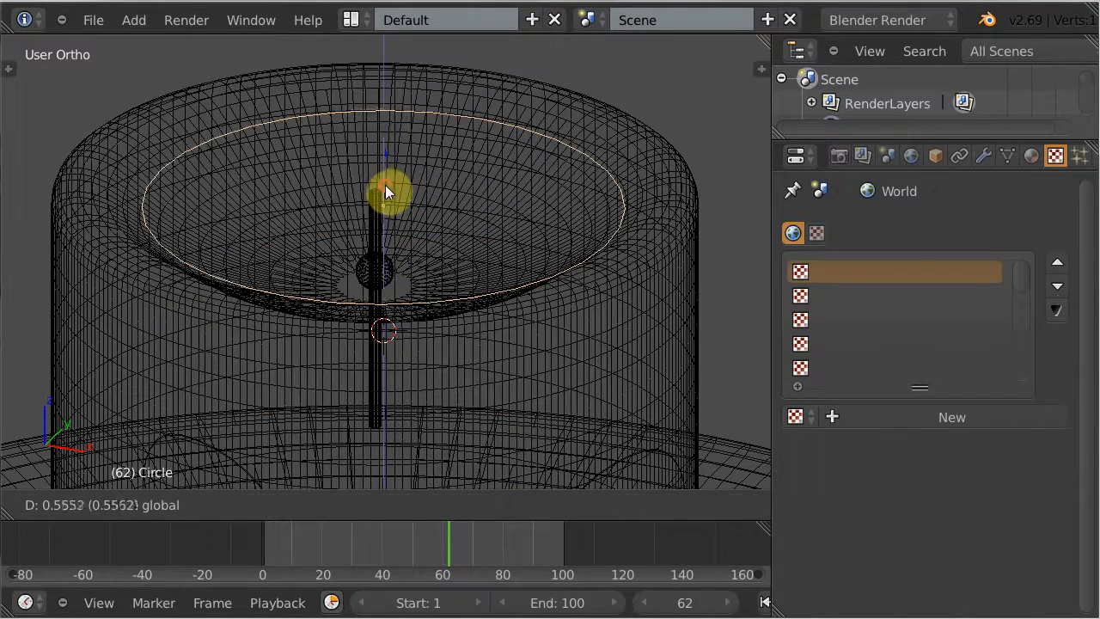
pyautogui.click(386, 189)
pyautogui.press('z')
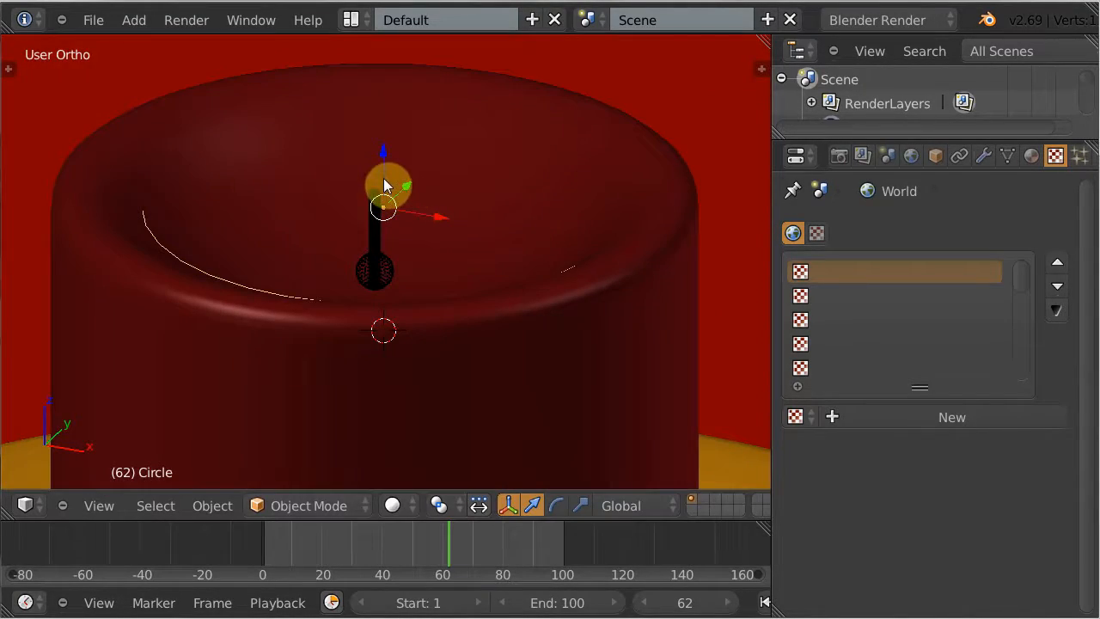
# Raise the circle to the wick's tip and scale it down to slightly wider than the wick
pyautogui.press('g')
pyautogui.click(409, 187)
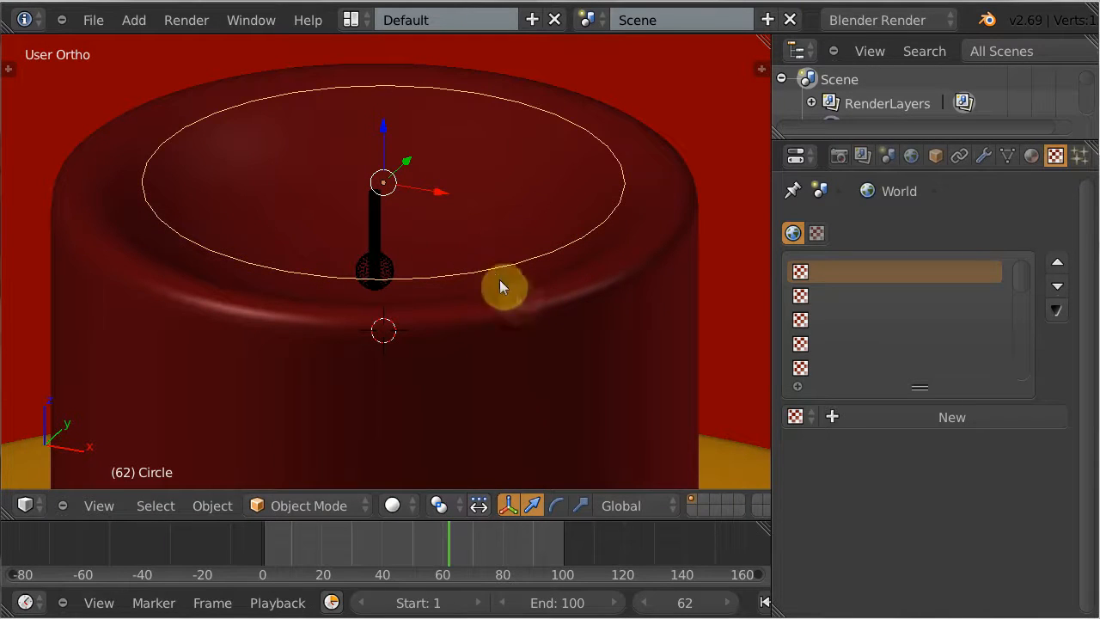
pyautogui.press('s')
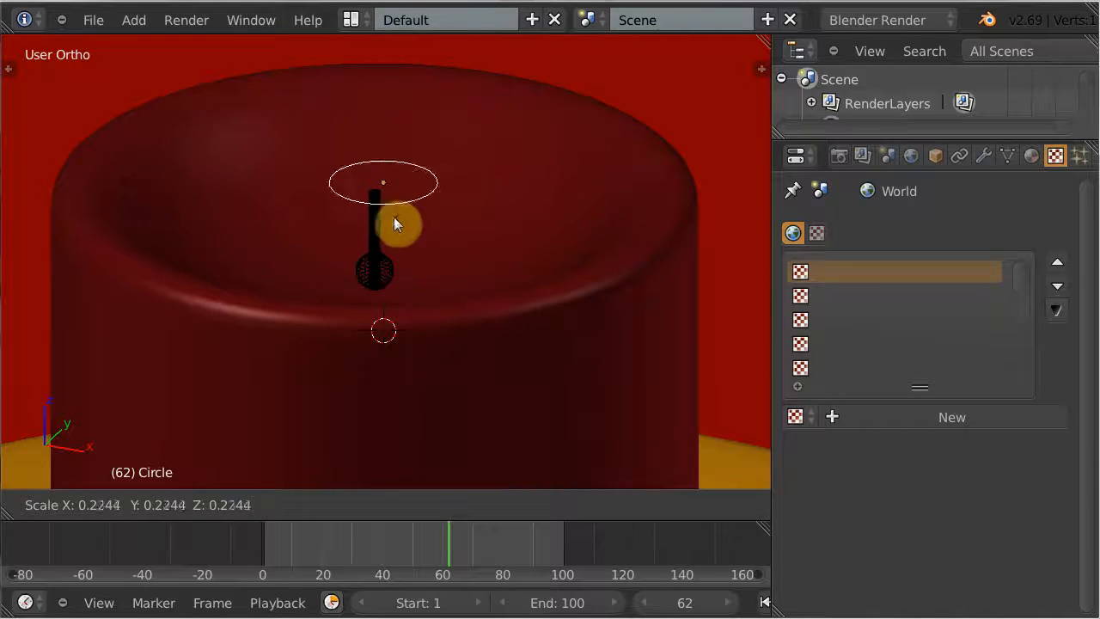
pyautogui.click(380, 197)
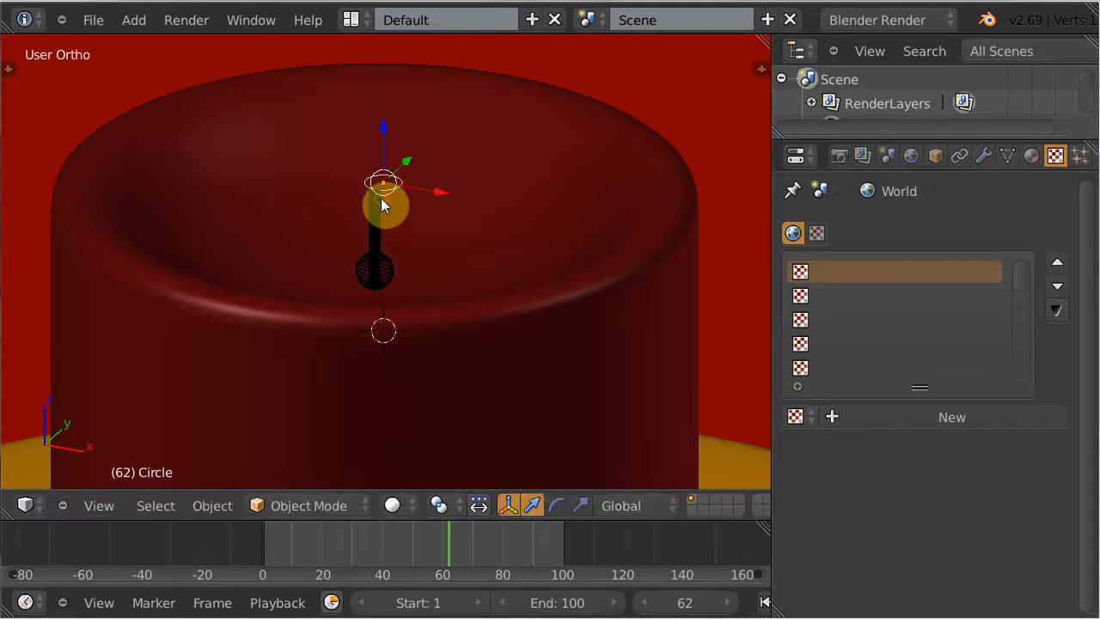
# Try to center the small circle on the wick by eye, moving it along Y and Z
pyautogui.press('KP_7')
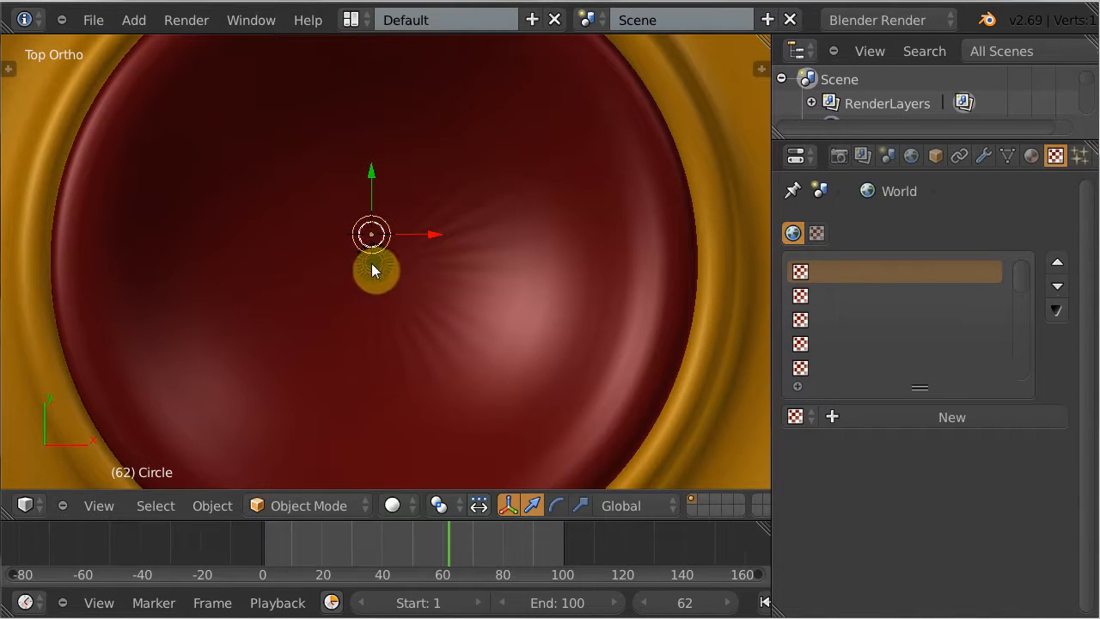
pyautogui.moveTo(372, 193); pyautogui.dragTo(396, 260)
pyautogui.moveTo(390, 343); pyautogui.dragTo(375, 225, button='middle')
pyautogui.moveTo(375, 225); pyautogui.dragTo(373, 289)
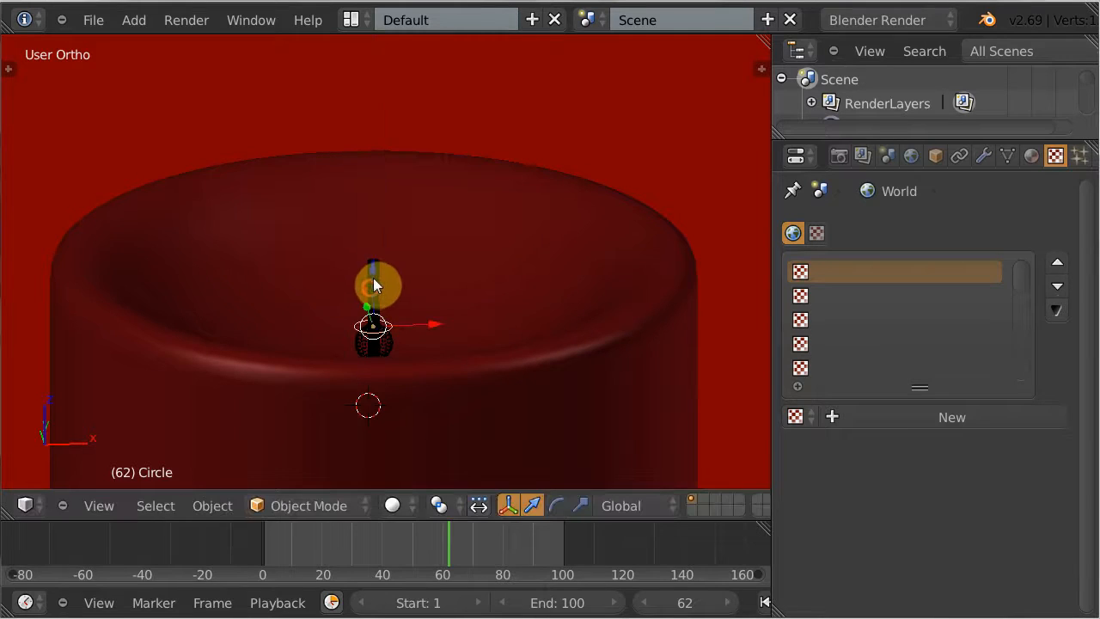
pyautogui.keyDown('shift'); pyautogui.moveTo(407, 341); pyautogui.dragTo(413, 250, button='middle'); pyautogui.keyUp('shift')
pyautogui.moveTo(380, 220); pyautogui.dragTo(380, 217)
pyautogui.moveTo(408, 266)
pyautogui.mouseDown(button='middle')
pyautogui.moveTo(395, 359)
pyautogui.moveTo(408, 380)
pyautogui.moveTo(419, 263)
pyautogui.mouseUp(button='middle')
# Select the wick cylinder and snap the 3D cursor to its origin
pyautogui.rightClick(383, 215)
pyautogui.rightClick(388, 241)
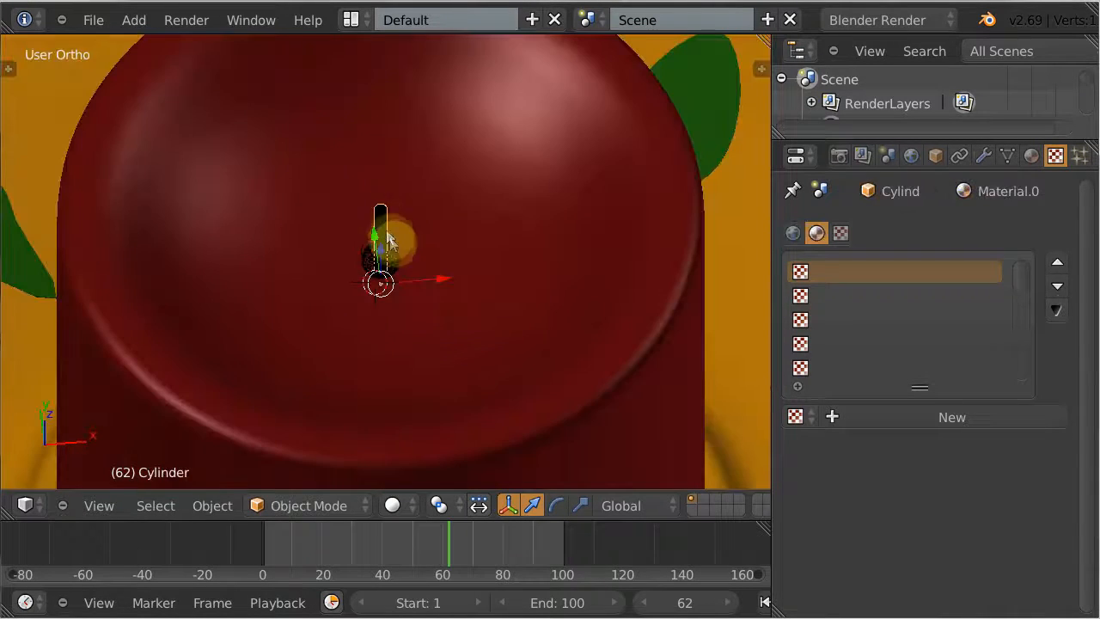
pyautogui.hotkey('shift', 's')
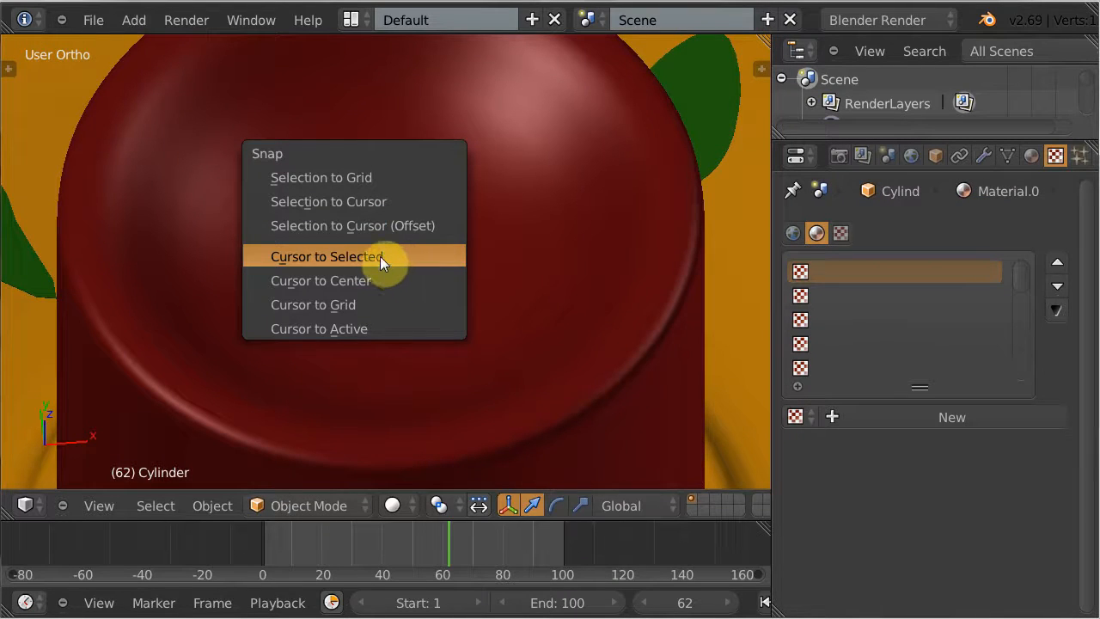
pyautogui.click(380, 256)
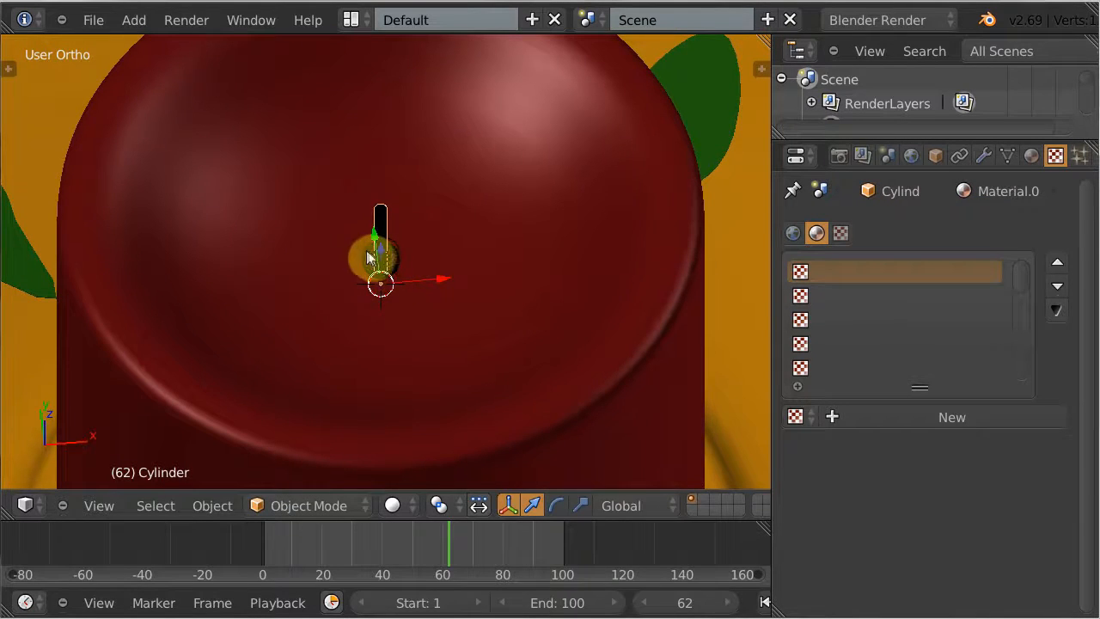
# Snap the circle to the 3D cursor and raise it along Z around the wick in wireframe view
pyautogui.rightClick(375, 247)
pyautogui.click(436, 250)
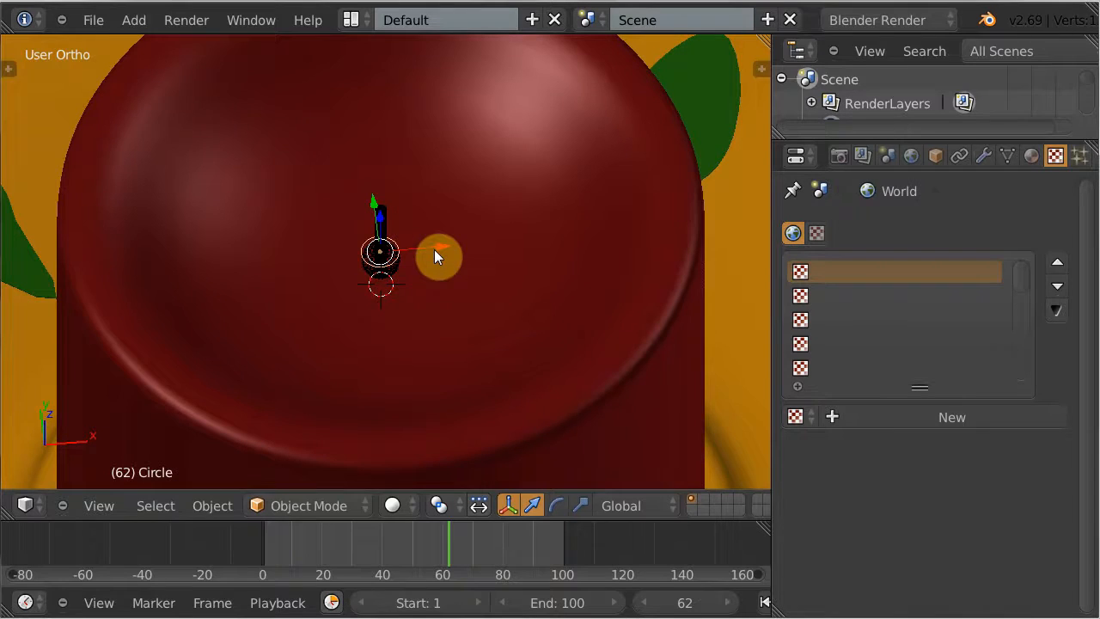
pyautogui.hotkey('shift', 's')
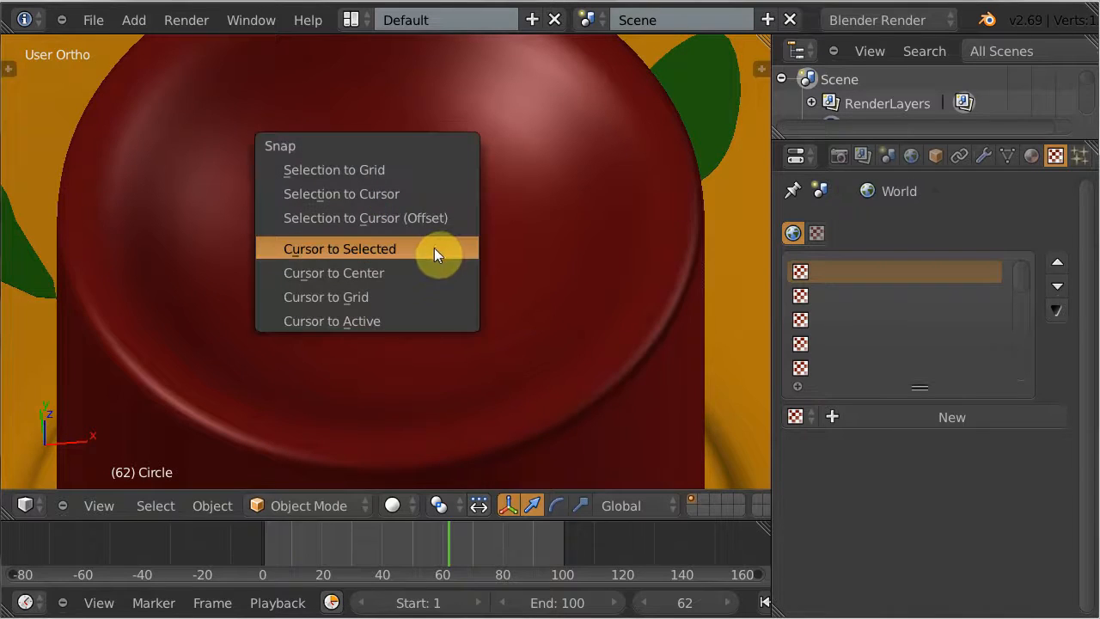
pyautogui.click(370, 193)
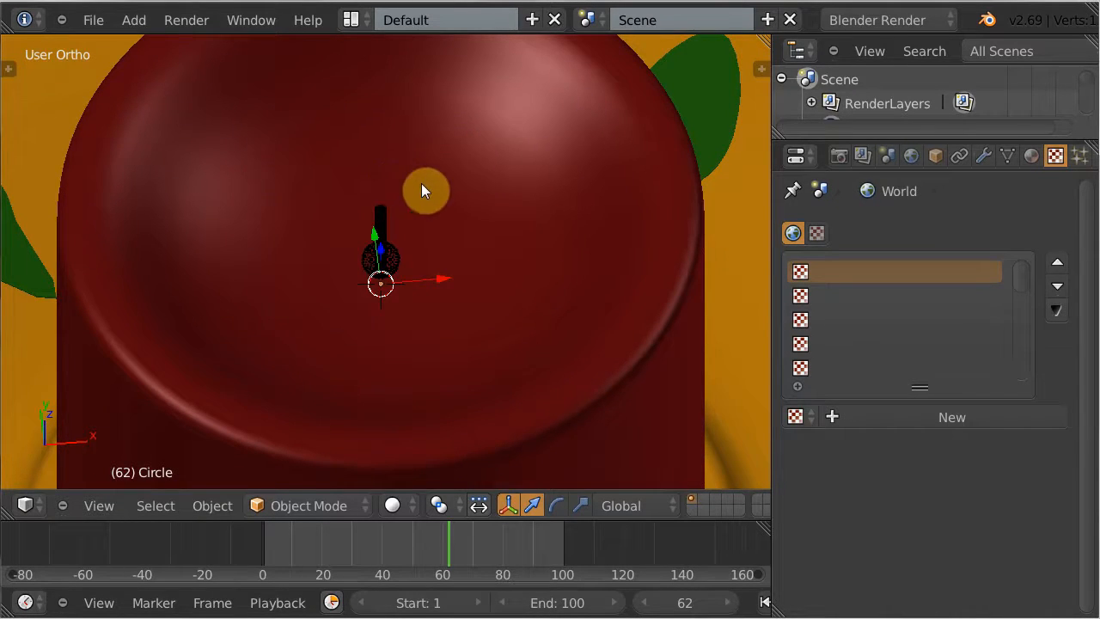
pyautogui.press('z')
pyautogui.moveTo(379, 246); pyautogui.dragTo(380, 183)
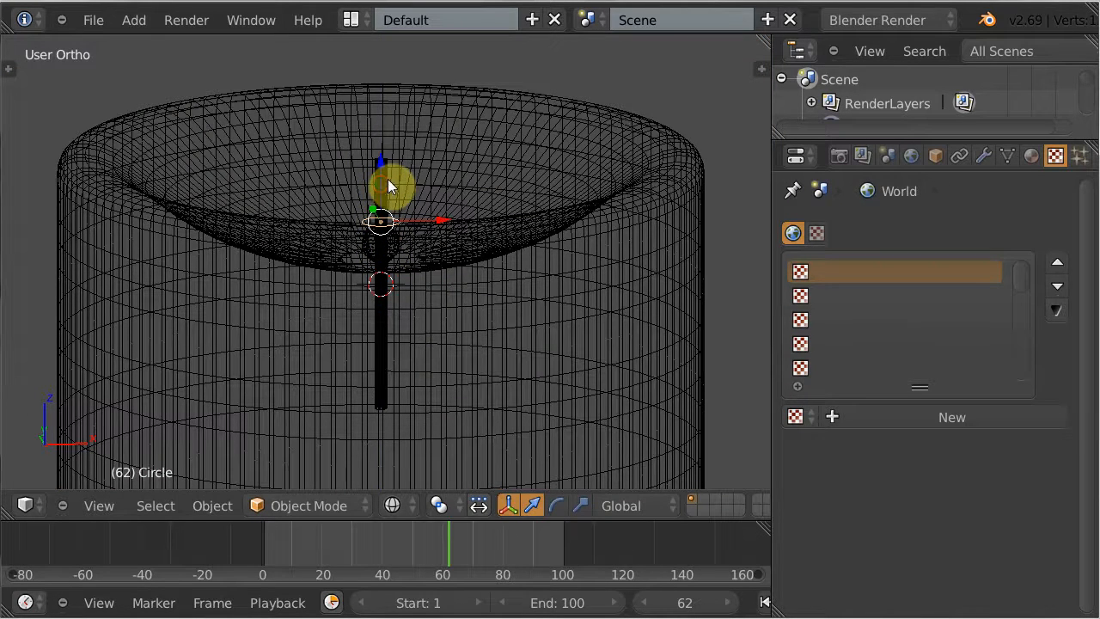
# Lower the circle slightly along Z around the wick in solid view and snap the 3D cursor to it
pyautogui.press('z')
pyautogui.scroll(5, 399, 202)
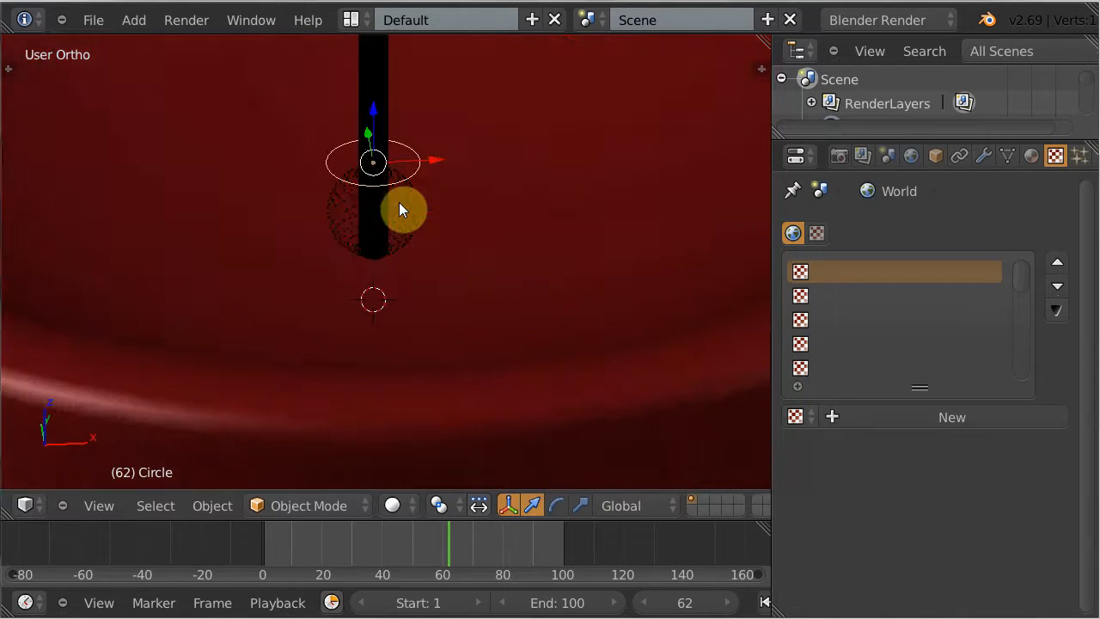
pyautogui.moveTo(398, 257)
pyautogui.mouseDown(button='middle')
pyautogui.moveTo(395, 235)
pyautogui.moveTo(384, 316)
pyautogui.moveTo(385, 325)
pyautogui.moveTo(402, 312)
pyautogui.moveTo(393, 356)
pyautogui.moveTo(399, 329)
pyautogui.moveTo(377, 263)
pyautogui.mouseUp(button='middle')
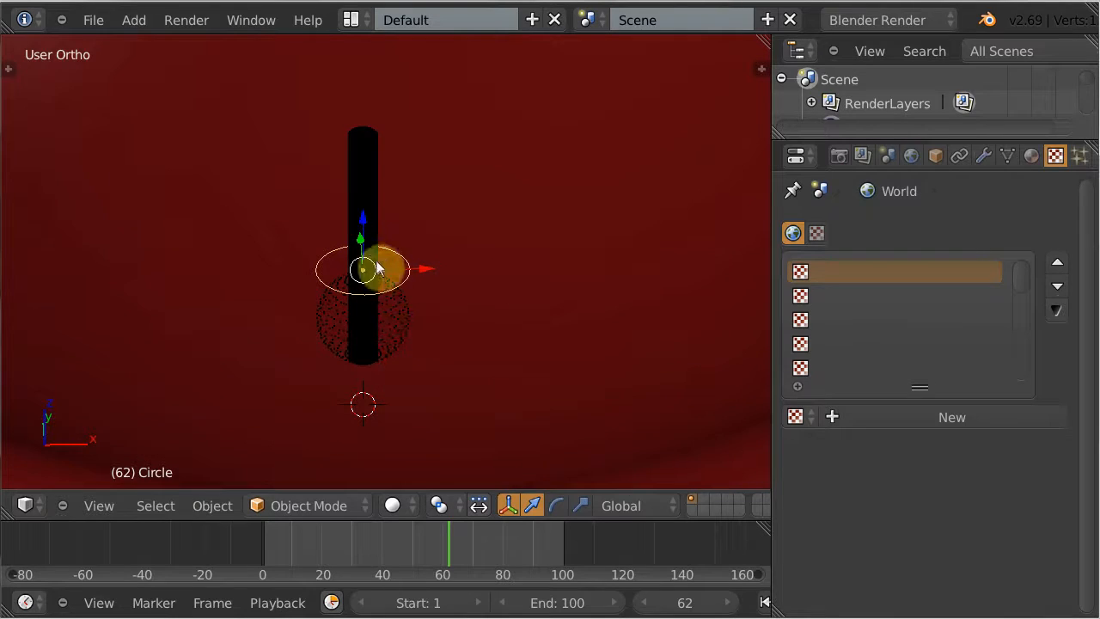
pyautogui.moveTo(364, 225); pyautogui.dragTo(363, 233)
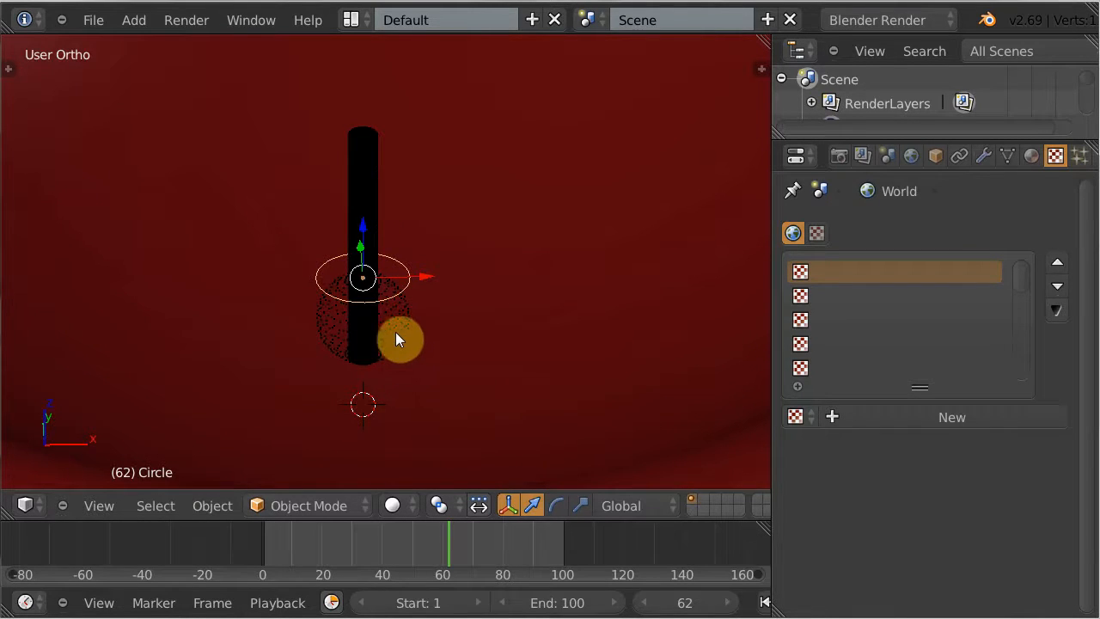
pyautogui.hotkey('shift', 's')
pyautogui.press('u')
# Give the circle a new Halo material named BrilhoChama
pyautogui.click(1031, 156)
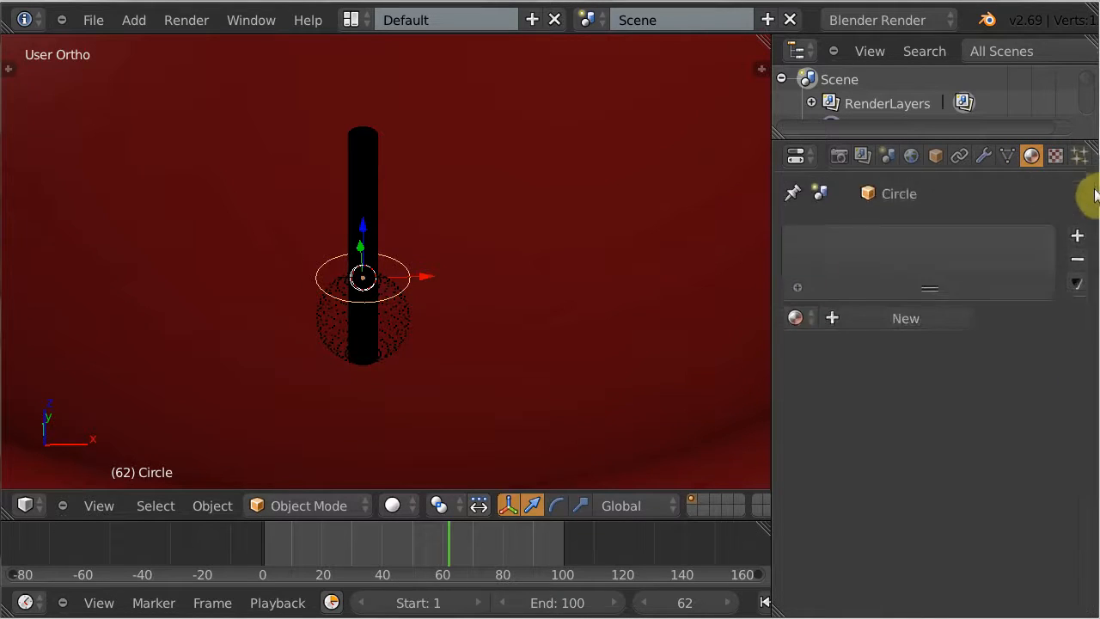
pyautogui.click(893, 317)
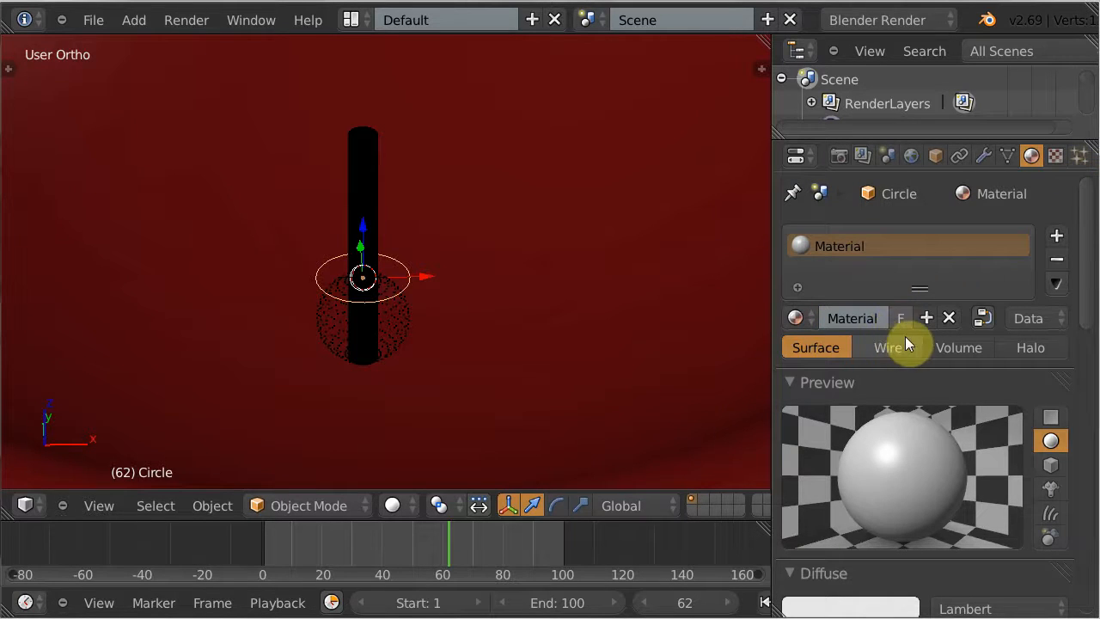
pyautogui.click(1031, 349)
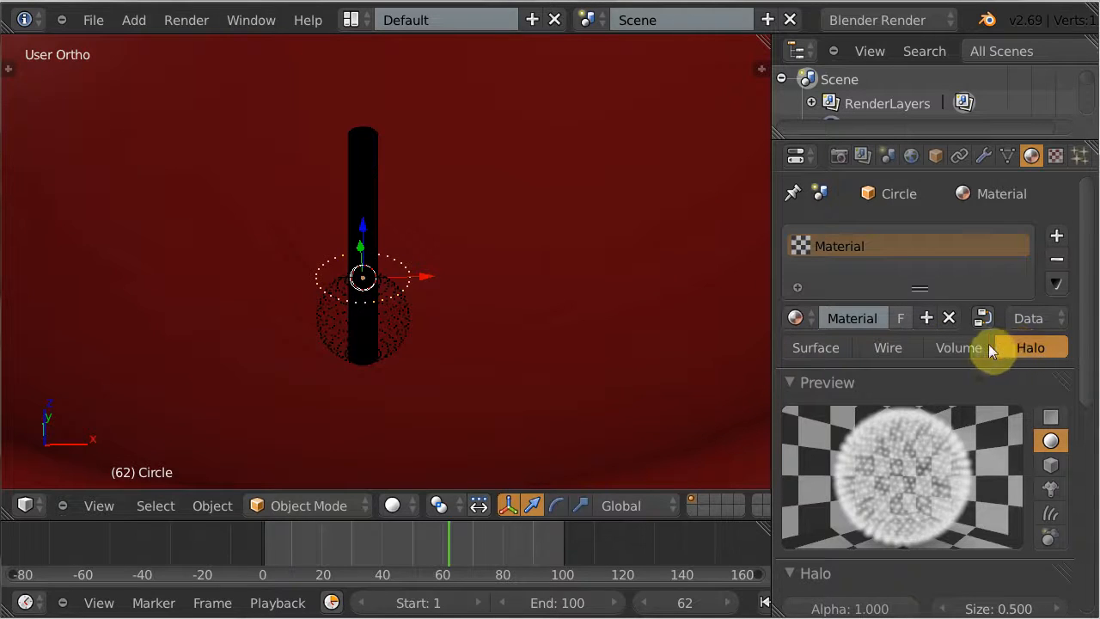
pyautogui.click(874, 319)
pyautogui.write('B')
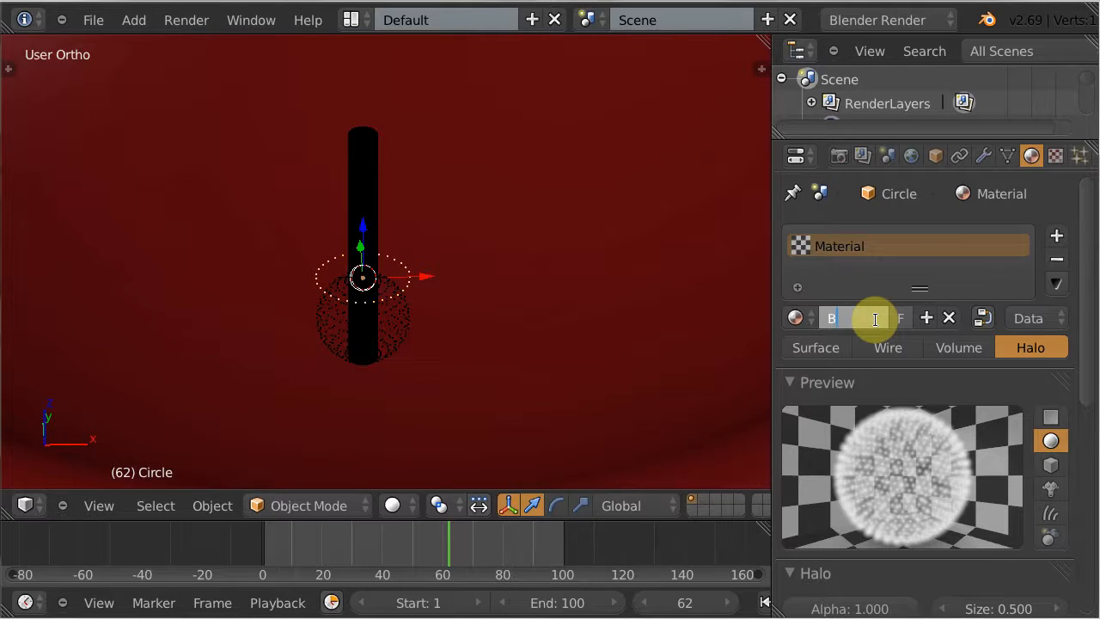
pyautogui.write('rilhoChama')
pyautogui.press('Return')
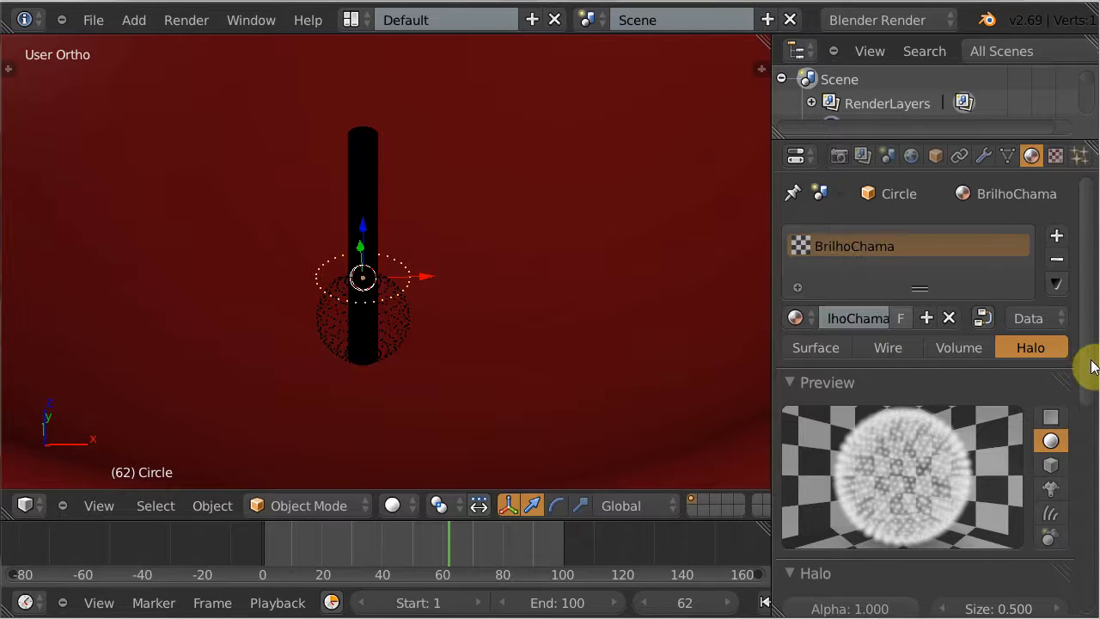
# Set the BrilhoChama halo color to R 1.000, G 0.637, B 0.336
pyautogui.moveTo(1088, 364); pyautogui.dragTo(1085, 484)
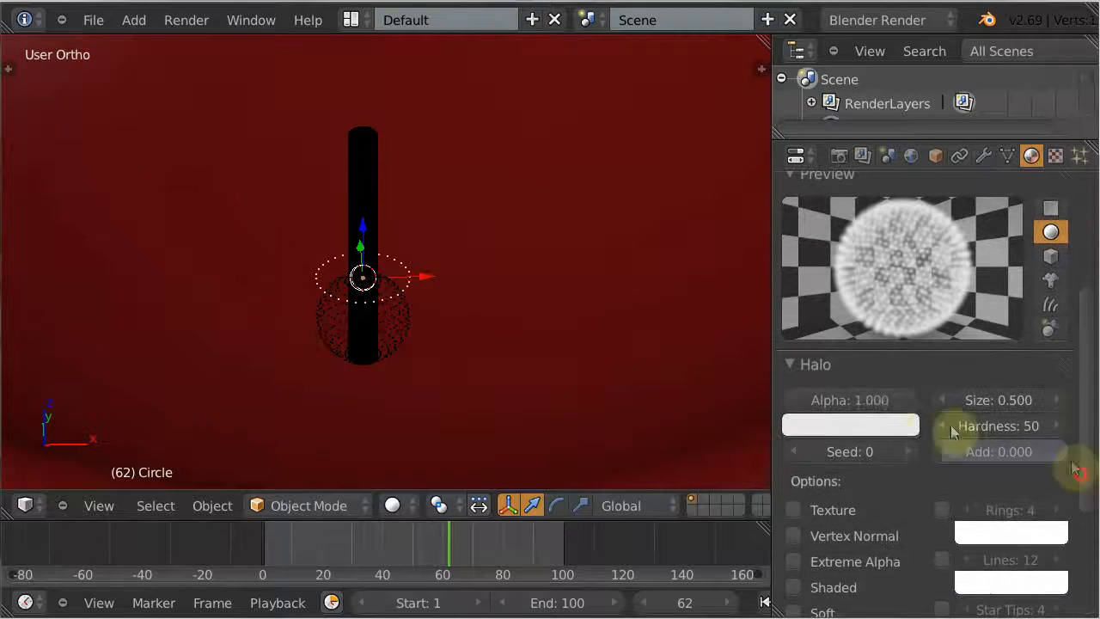
pyautogui.click(861, 424)
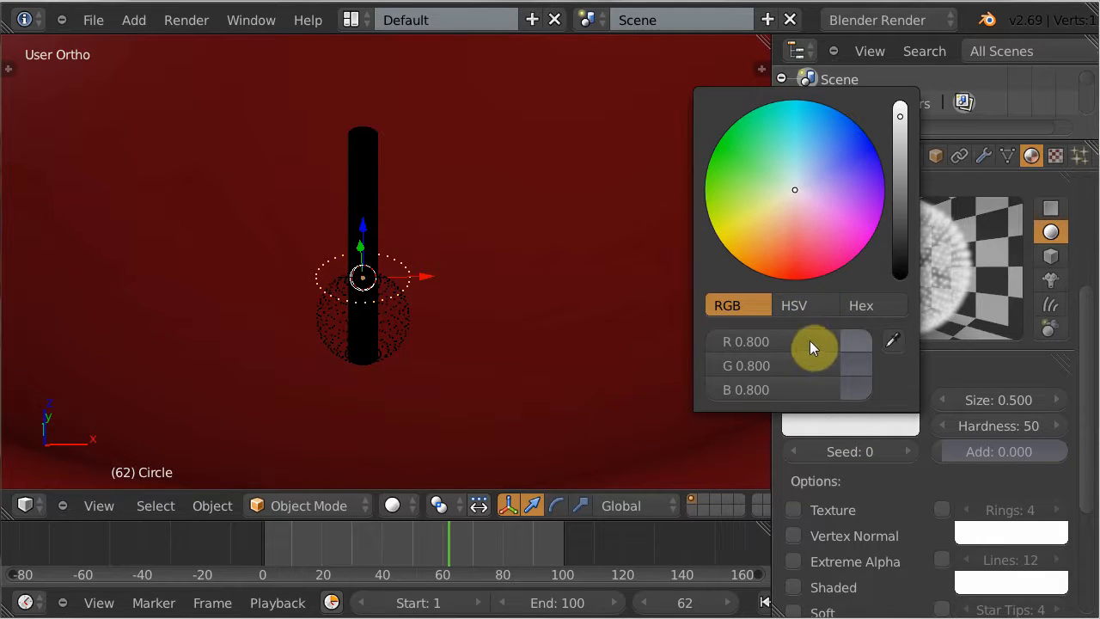
pyautogui.moveTo(822, 340); pyautogui.dragTo(863, 344)
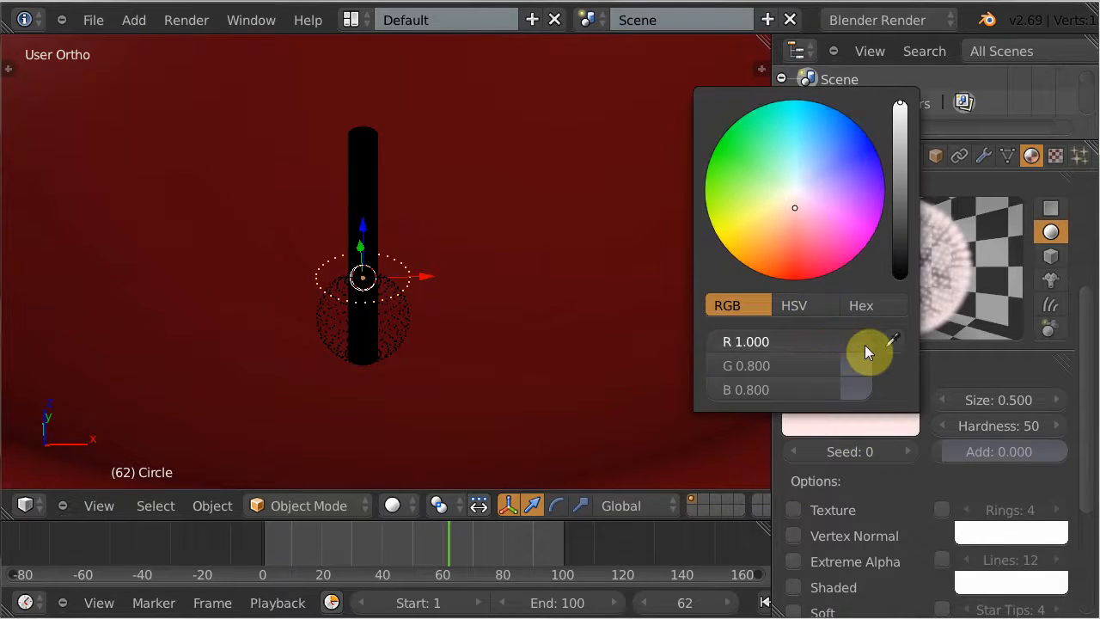
pyautogui.click(819, 360)
pyautogui.write('.6')
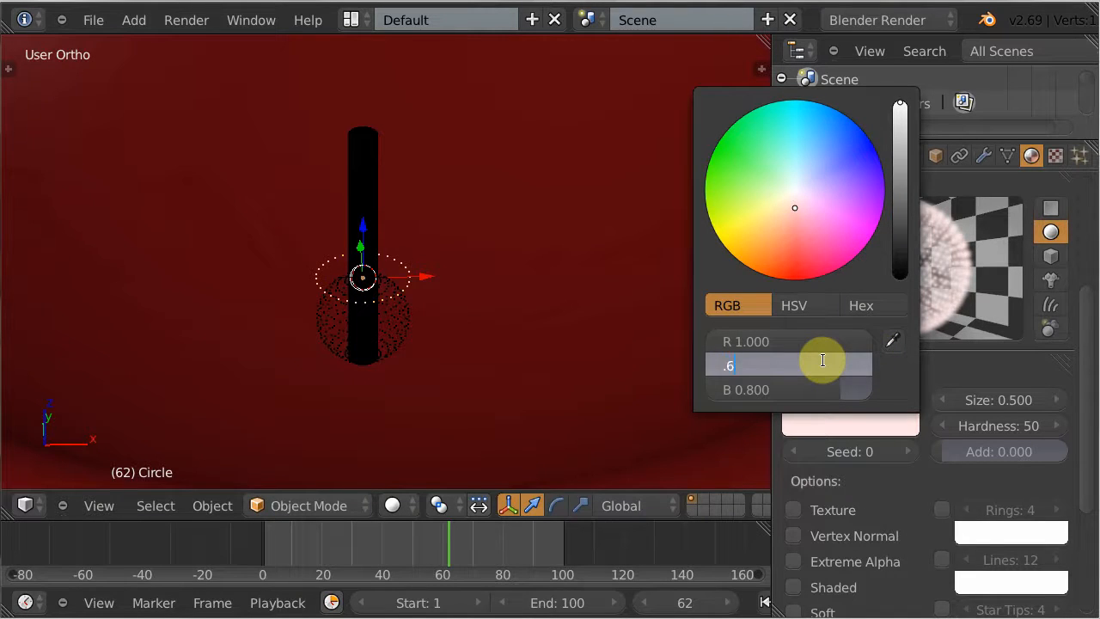
pyautogui.write('37')
pyautogui.press('Tab')
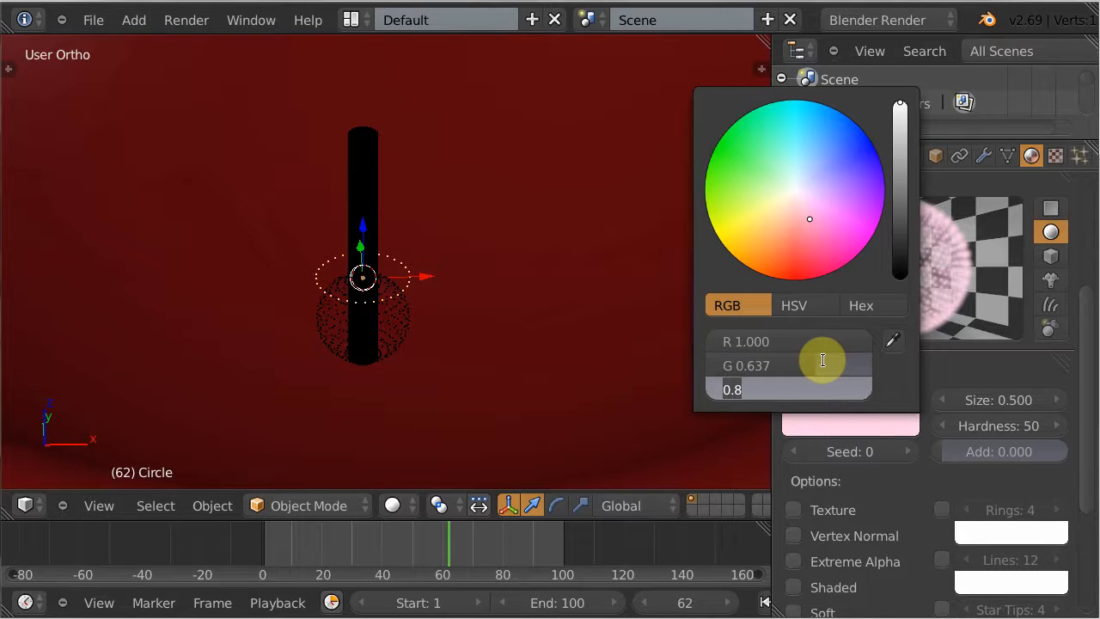
pyautogui.write('.336')
pyautogui.press('Return')
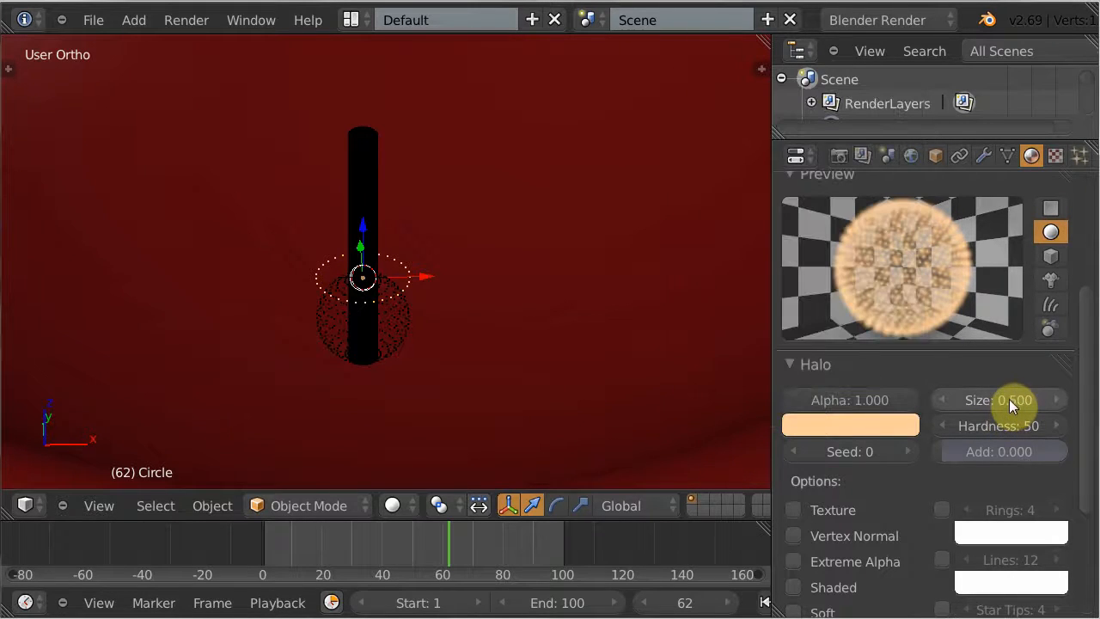
# Set the halo size to 0.170, hardness to 43 and add to 1.000, and enable its Texture option
pyautogui.click(1009, 399)
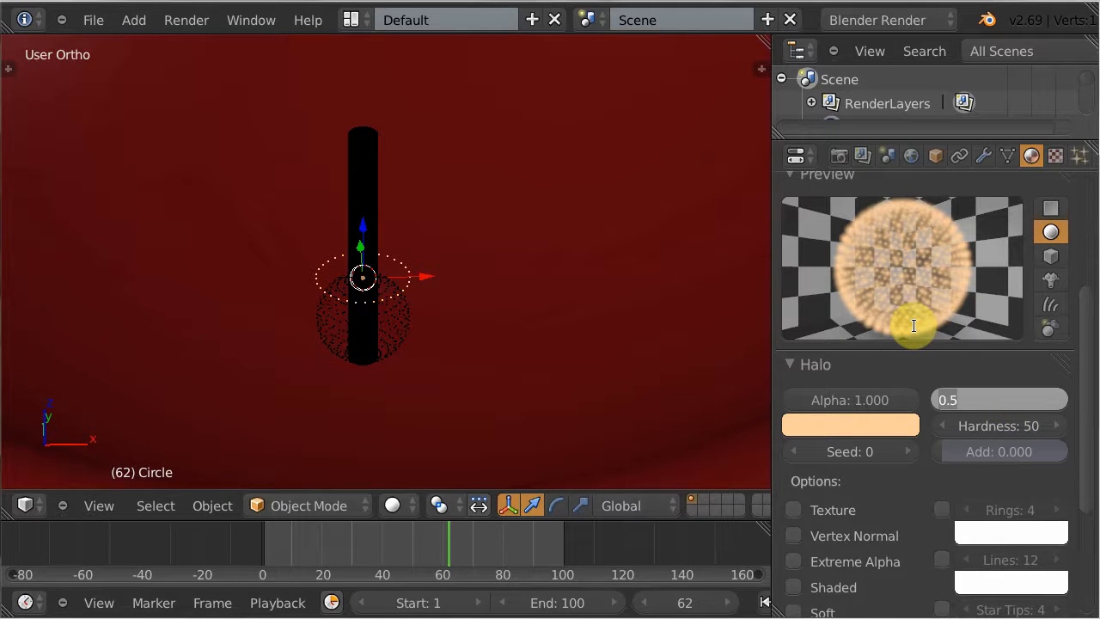
pyautogui.write('0.17')
pyautogui.press('Return')
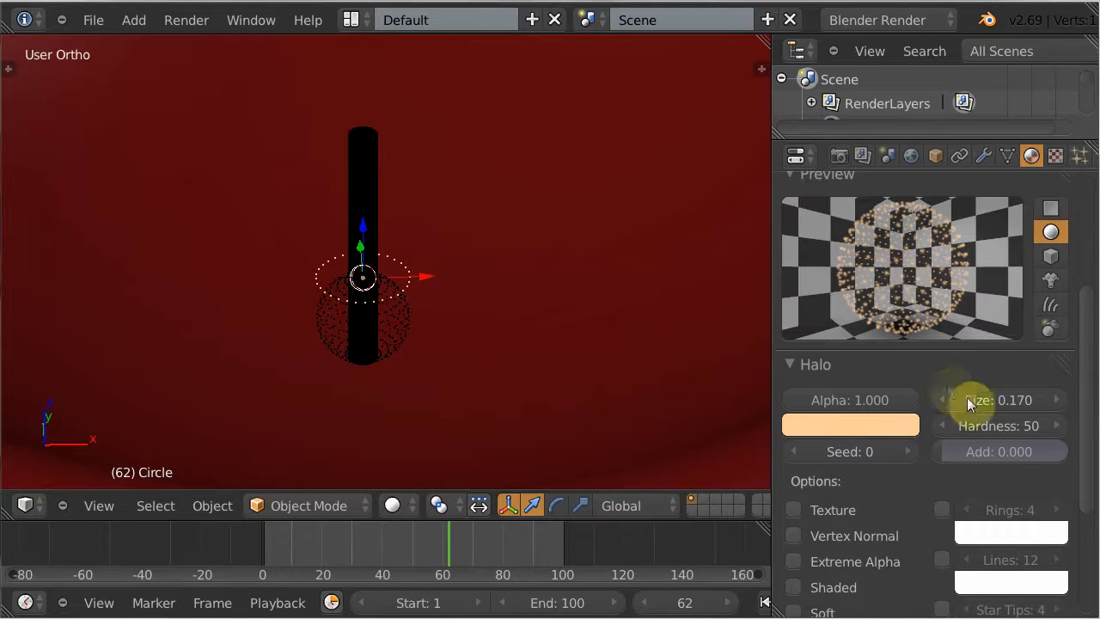
pyautogui.click(996, 427)
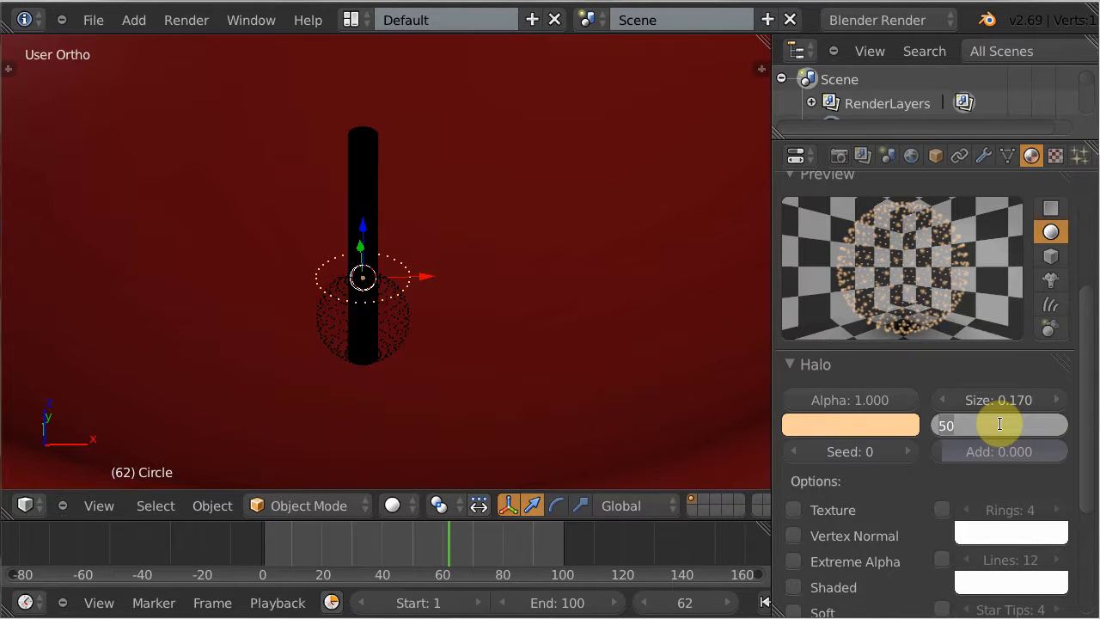
pyautogui.write('43')
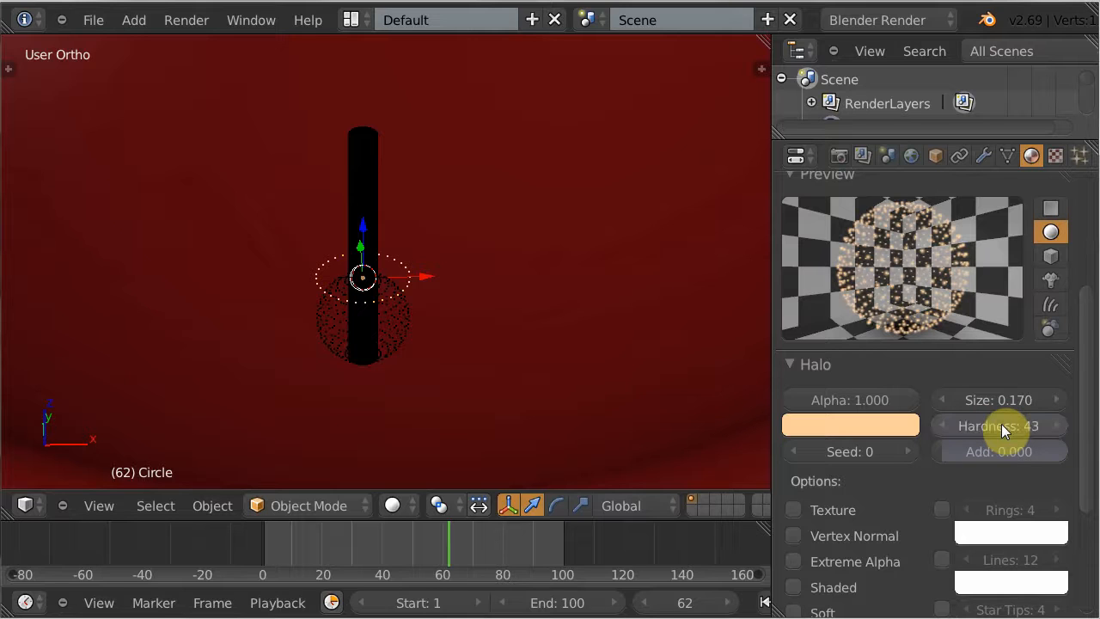
pyautogui.press('Return')
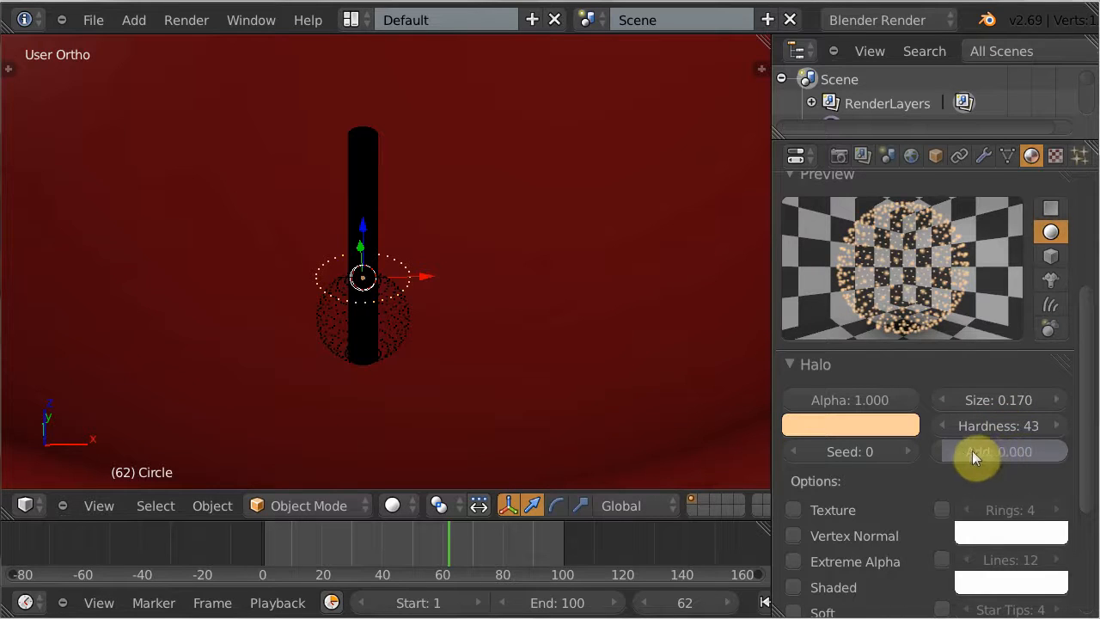
pyautogui.moveTo(938, 448); pyautogui.dragTo(1069, 472)
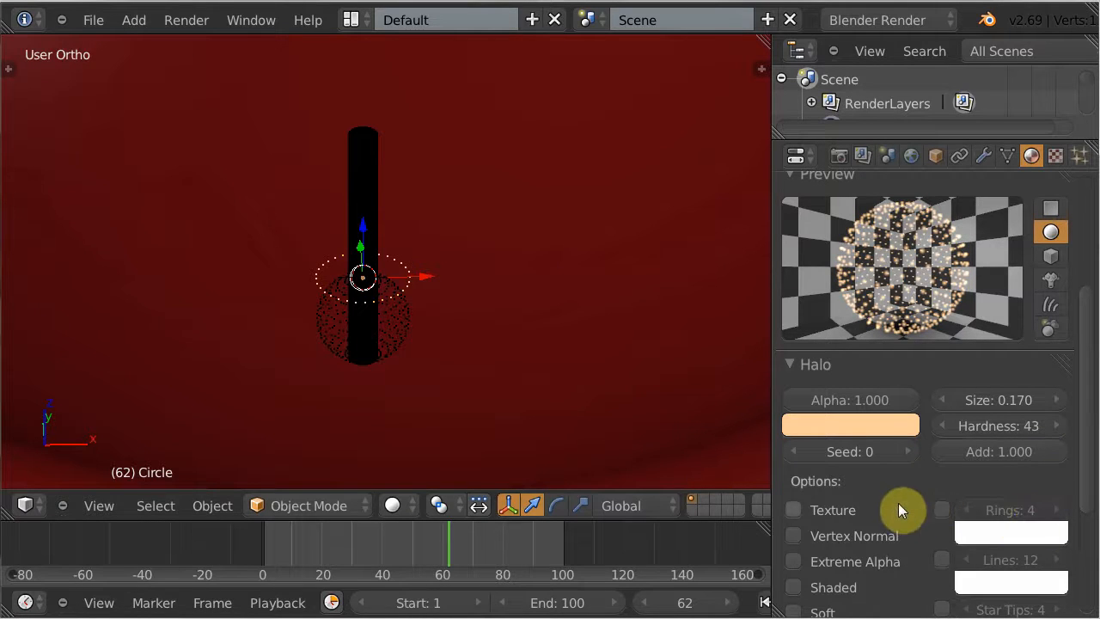
pyautogui.click(793, 509)
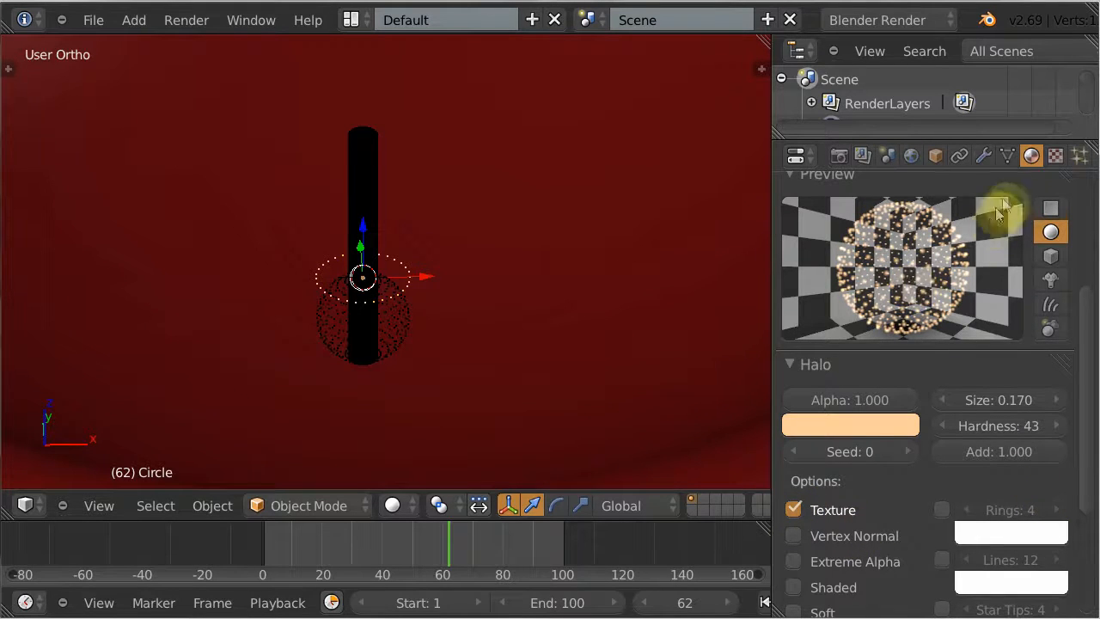
# Add a new texture named MarbleBrilho to the circle's material and set its type to Marble
pyautogui.click(1055, 157)
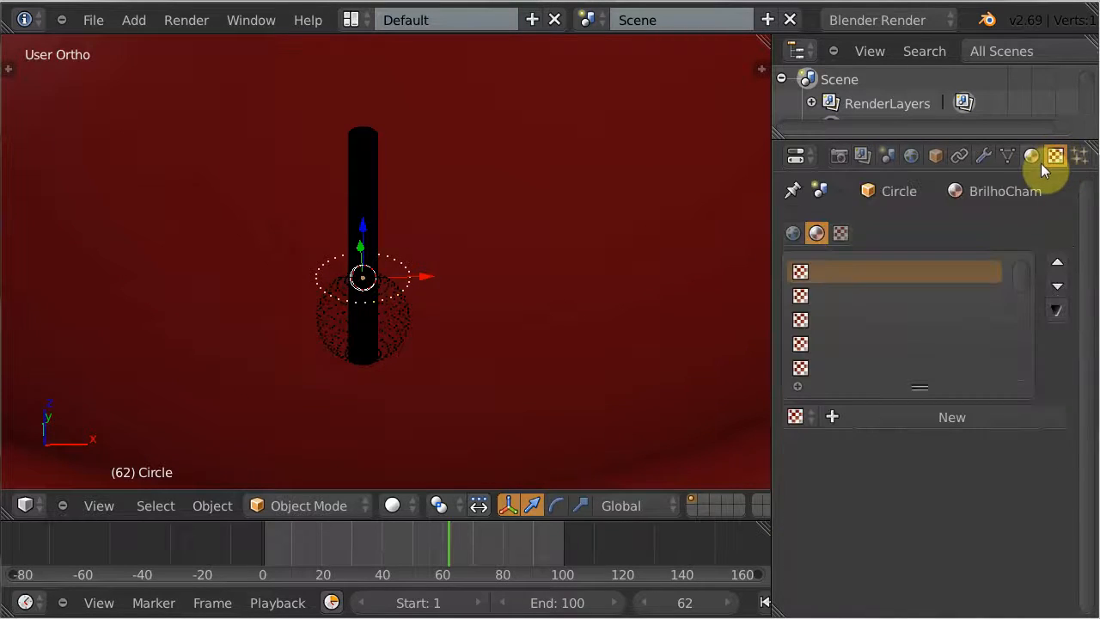
pyautogui.click(868, 419)
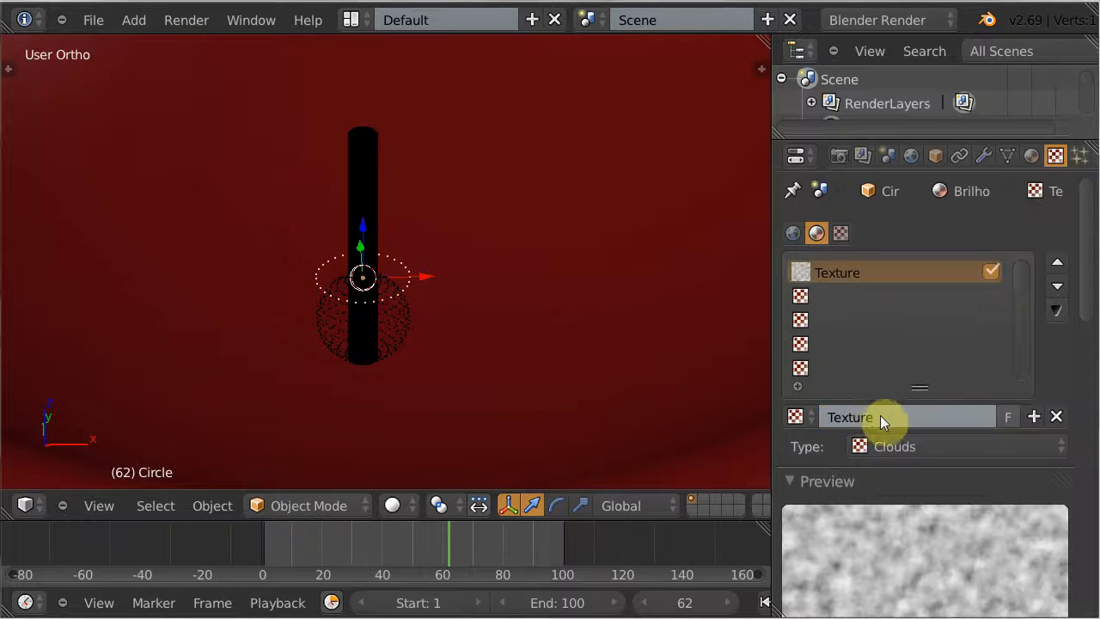
pyautogui.click(897, 417)
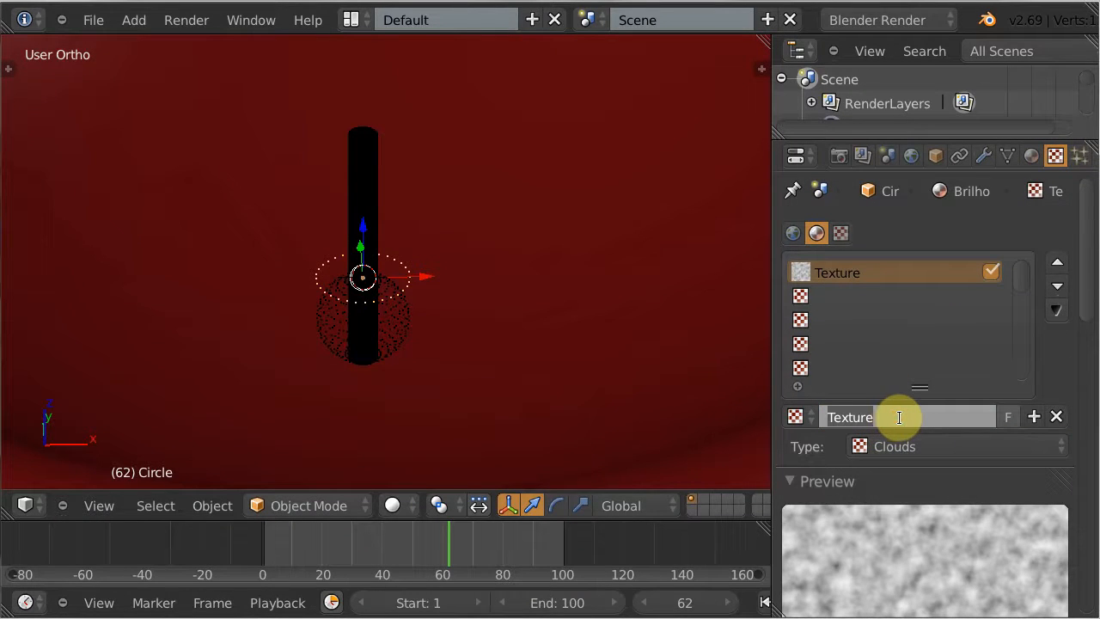
pyautogui.write('Marb')
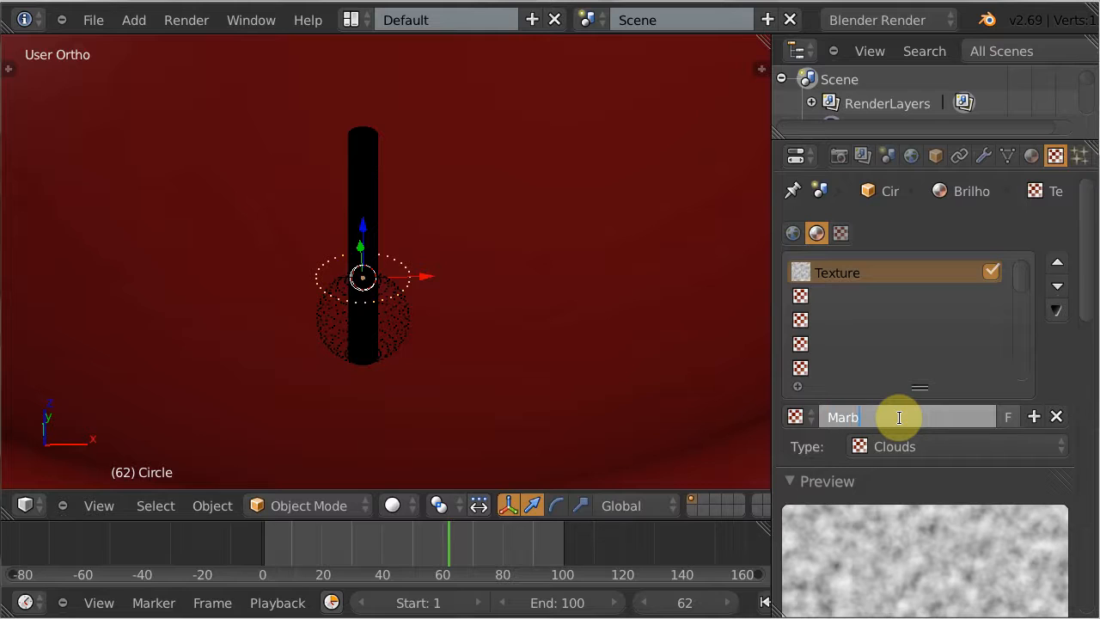
pyautogui.write('leBrilho')
pyautogui.press('Return')
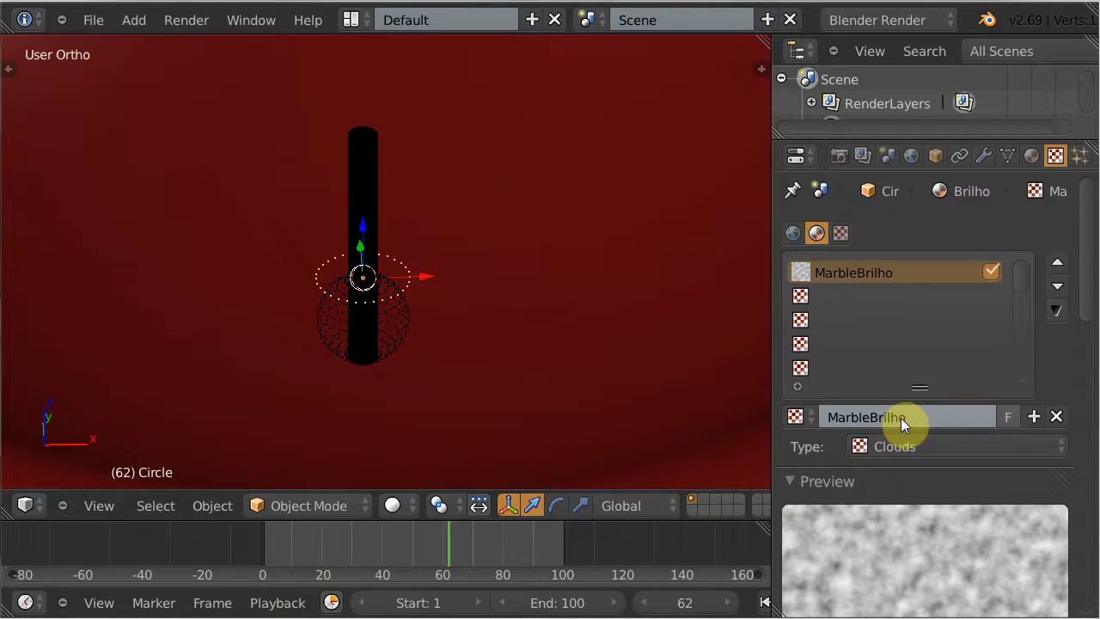
pyautogui.click(913, 448)
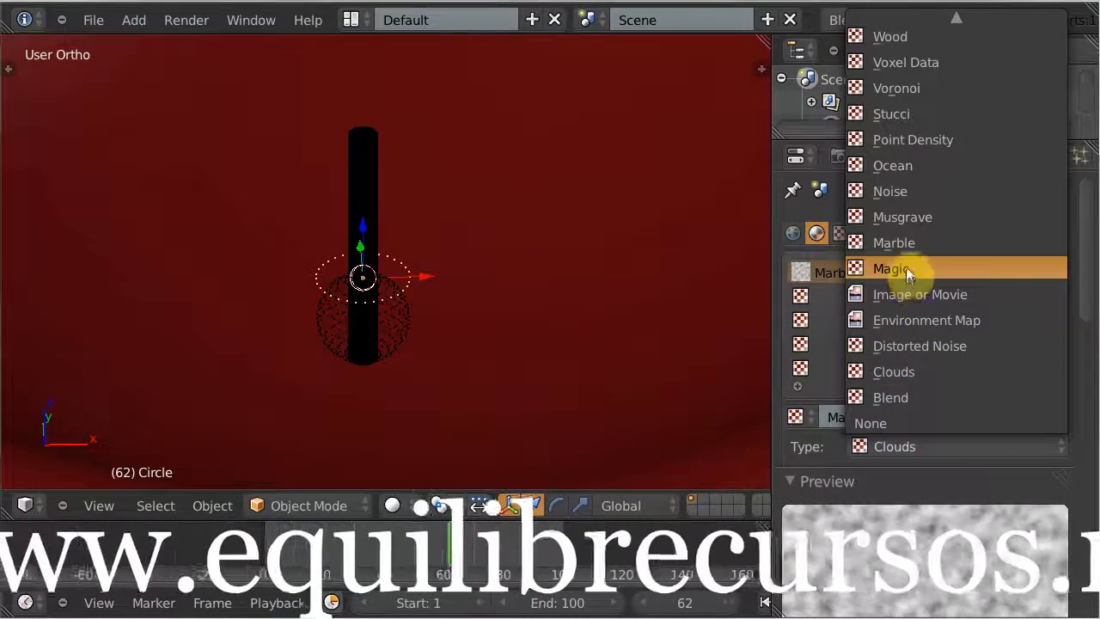
pyautogui.click(908, 243)
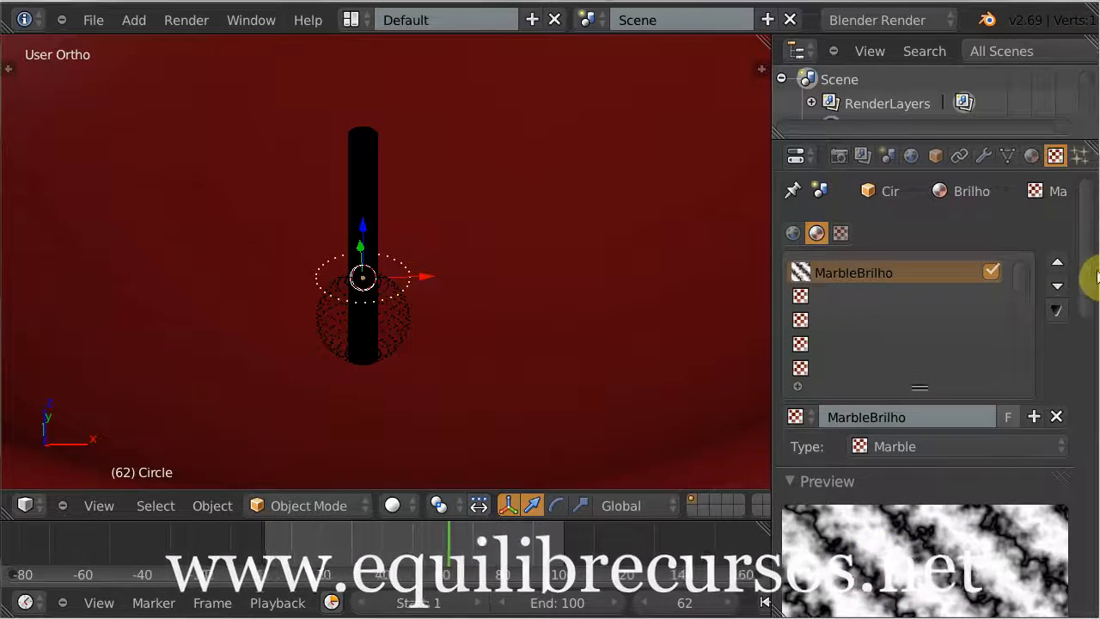
# Set the marble pattern to Sharper and its noise to Hard
pyautogui.moveTo(1088, 283); pyautogui.dragTo(1076, 404)
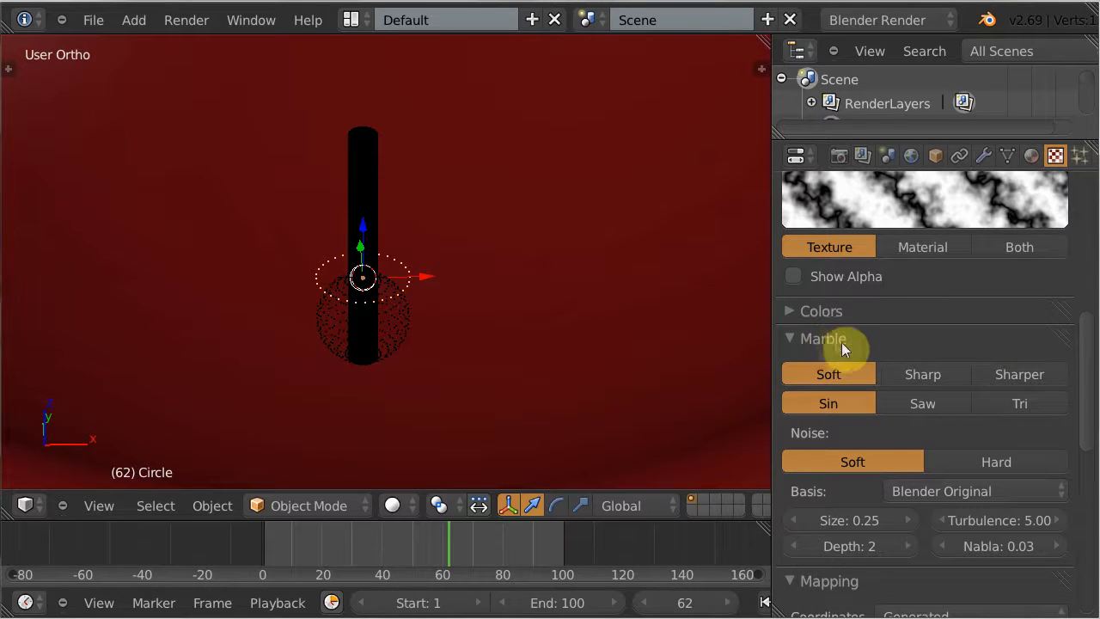
pyautogui.click(1016, 375)
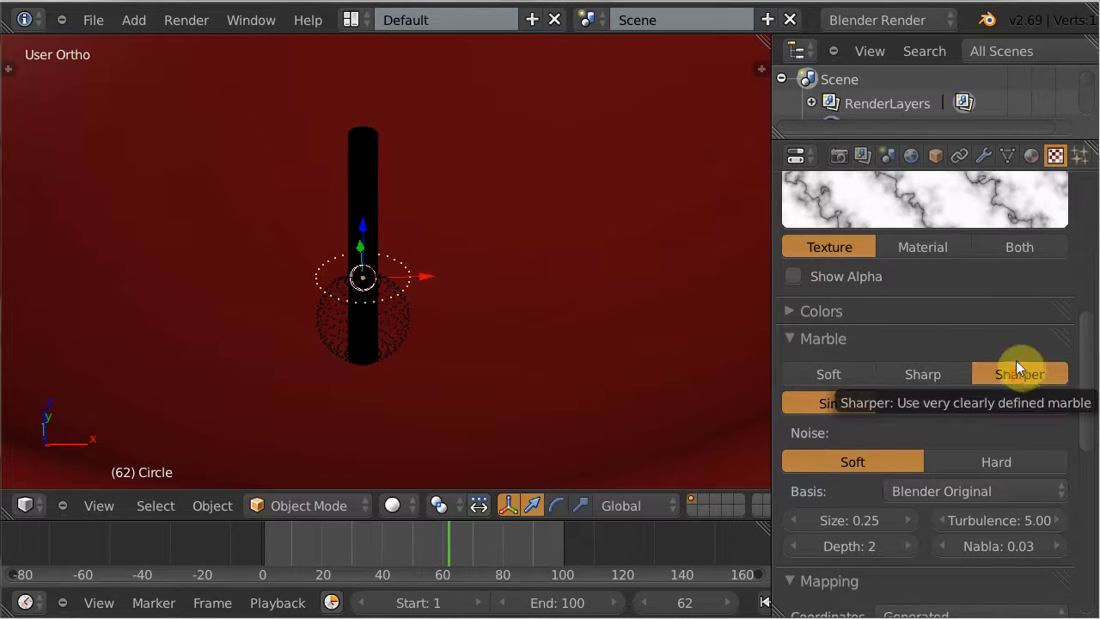
pyautogui.moveTo(1087, 375); pyautogui.dragTo(1093, 366)
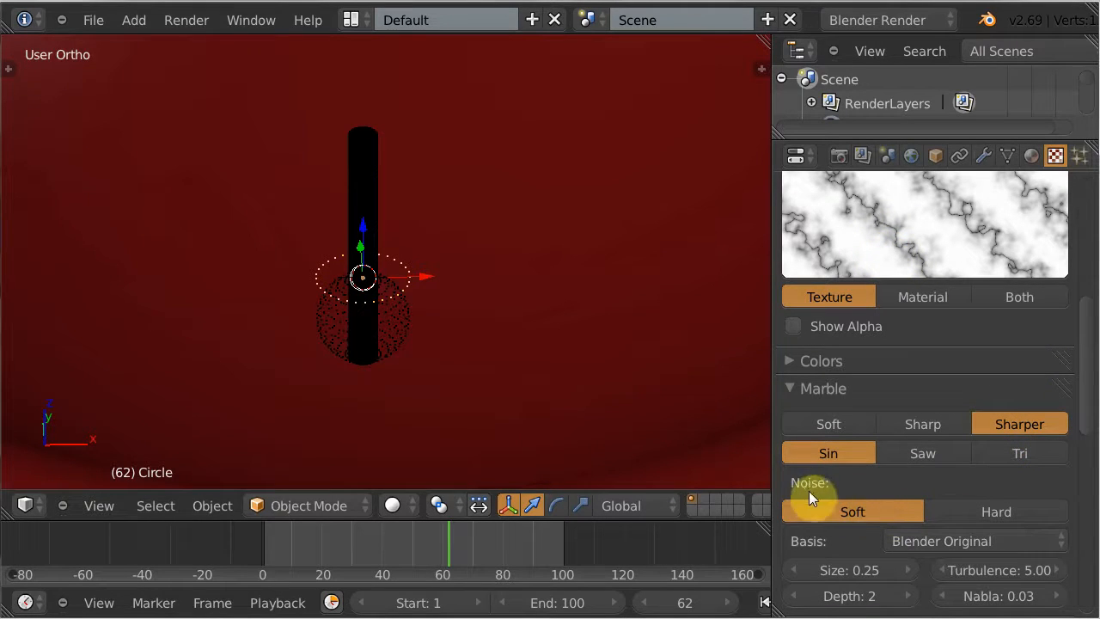
pyautogui.click(992, 513)
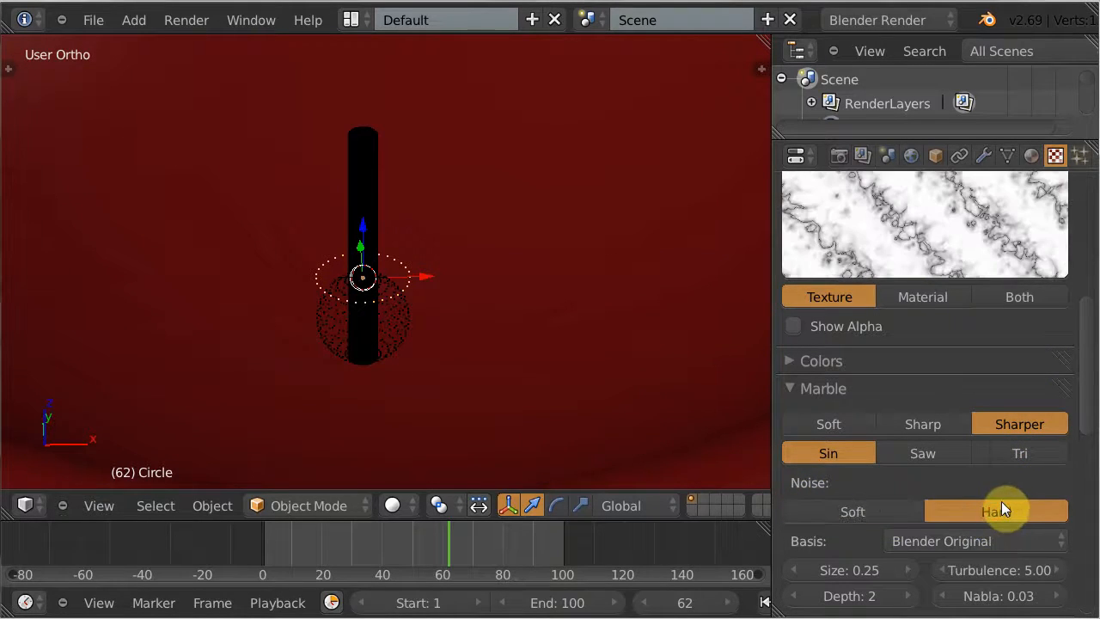
# Set the marble texture's size to 0.35, noise depth to 6 and turbulence to 7.60
pyautogui.click(902, 573)
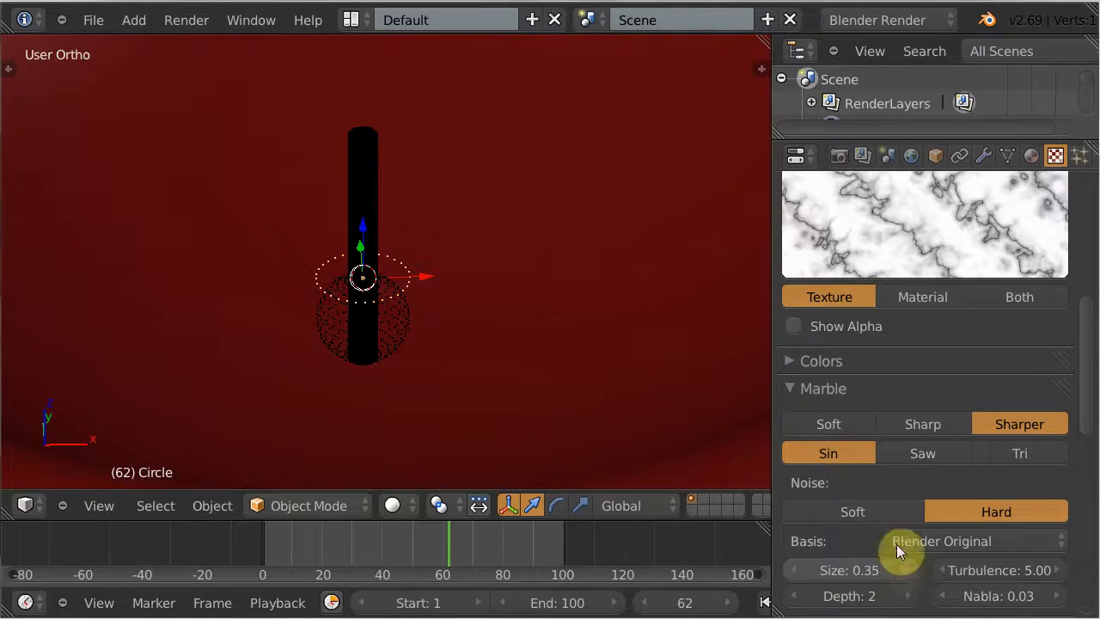
pyautogui.moveTo(797, 598); pyautogui.dragTo(870, 577)
pyautogui.click(797, 598)
pyautogui.click(801, 598)
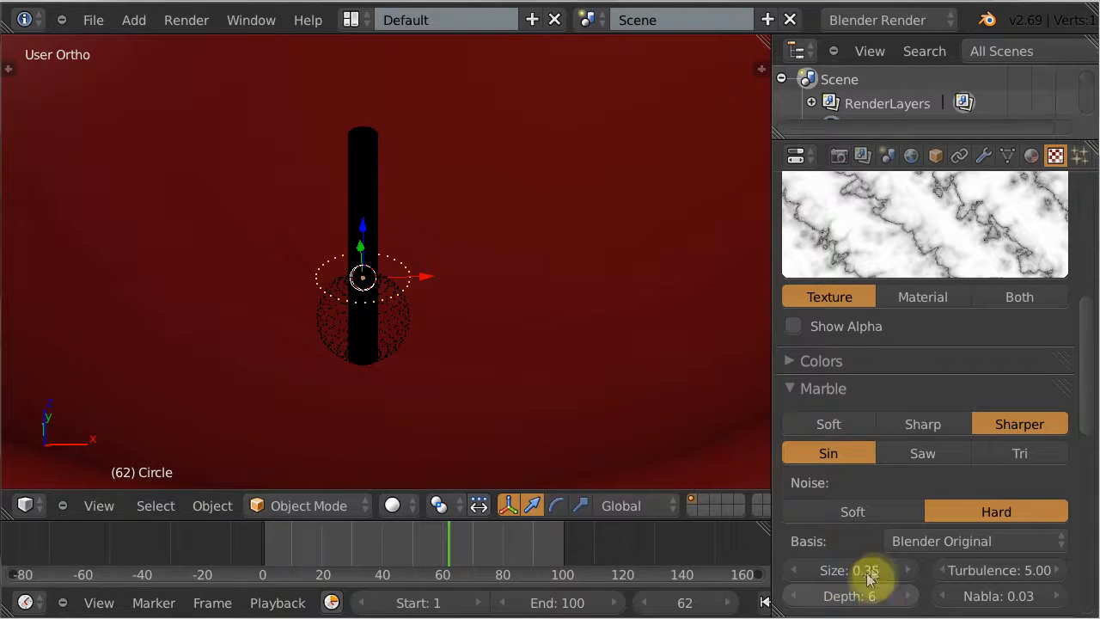
pyautogui.click(1007, 569)
pyautogui.write('7')
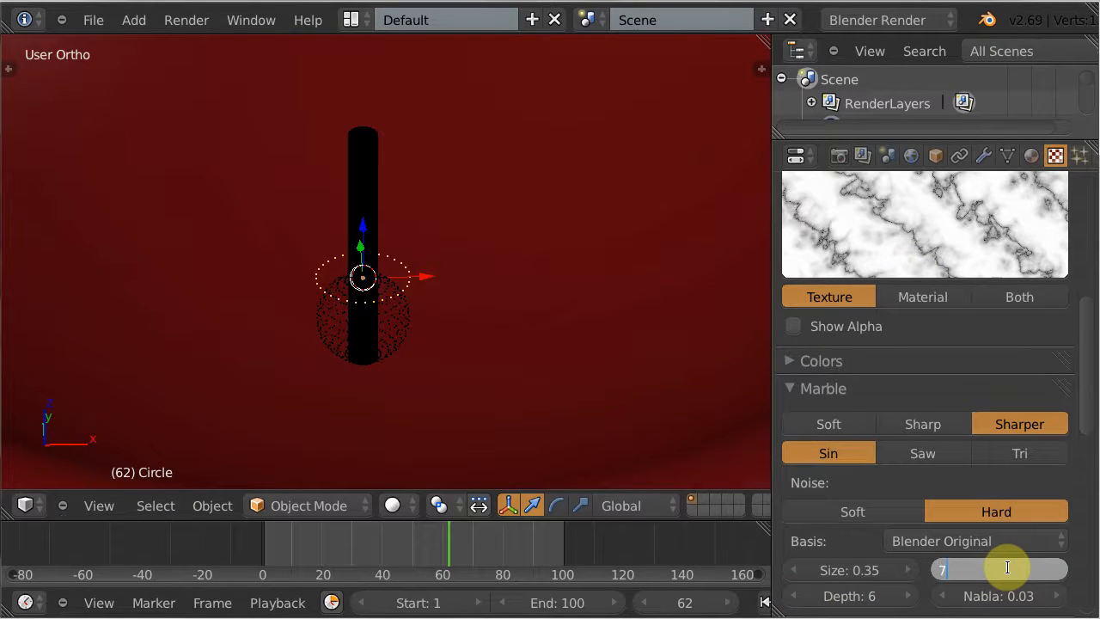
pyautogui.write('.6')
pyautogui.press('Return')
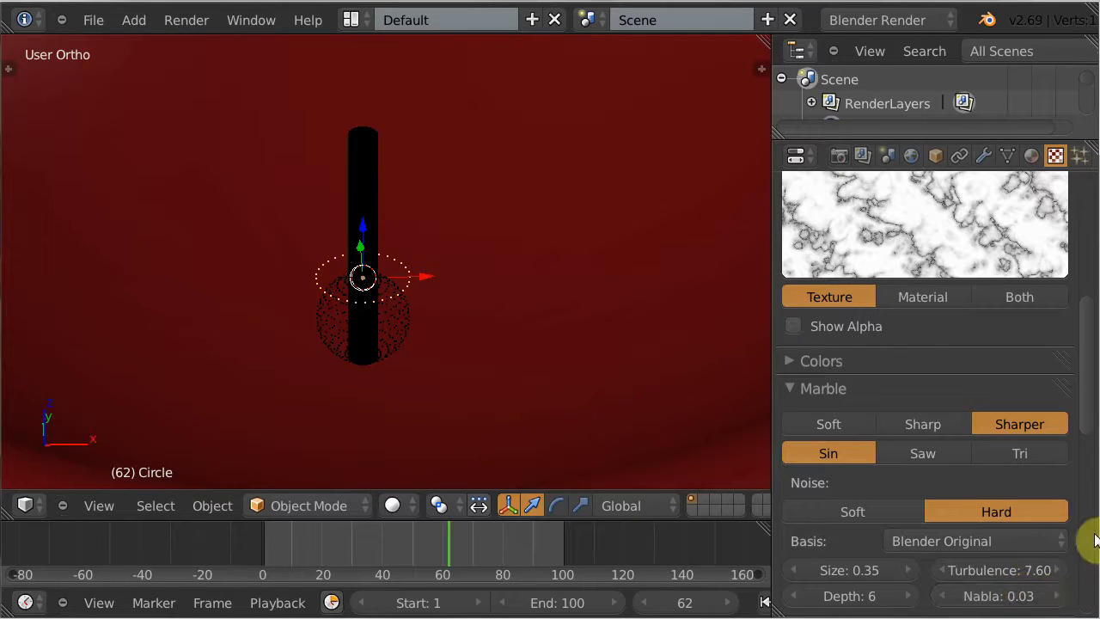
# Set the MarbleBrilho texture's mapping size to 0.20 on Y and 0.30 on Z
pyautogui.scroll(-5, 1085, 464)
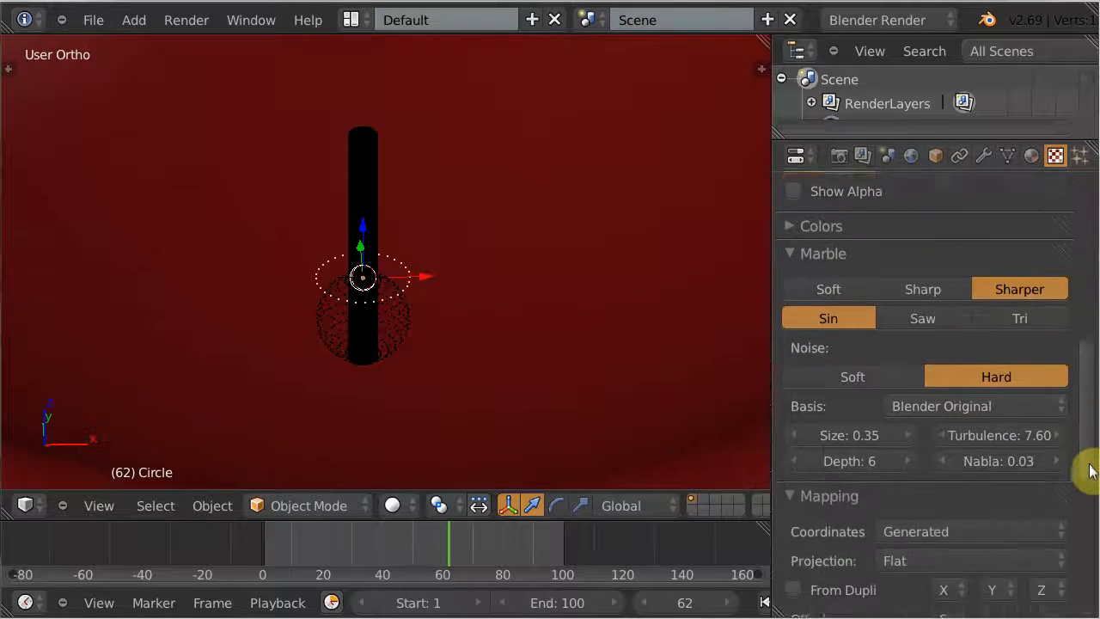
pyautogui.scroll(-6, 1091, 485)
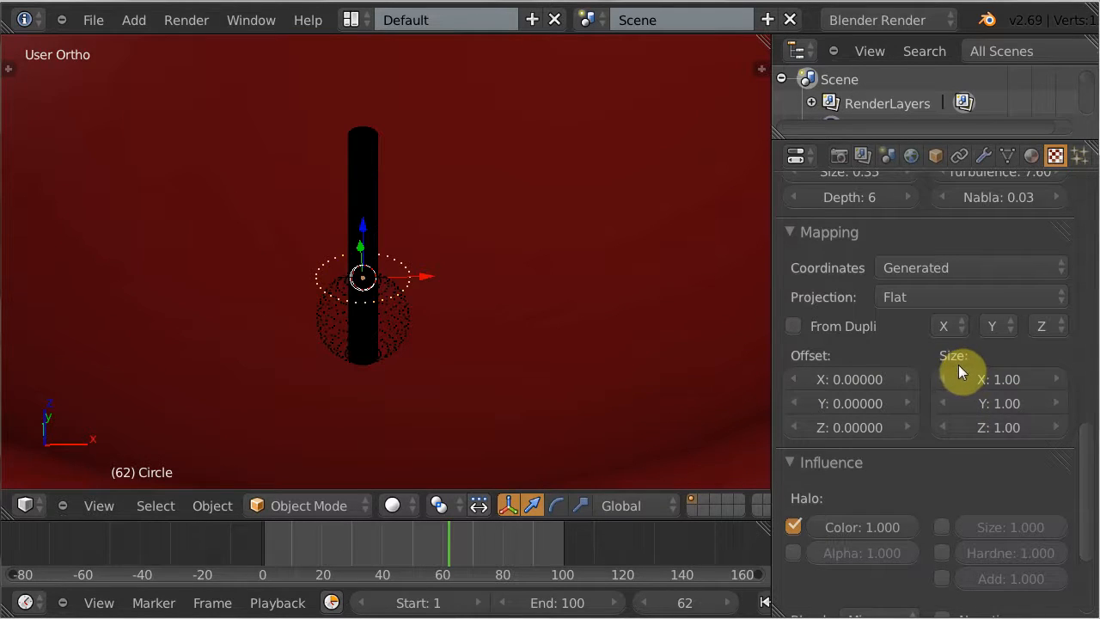
pyautogui.click(998, 402)
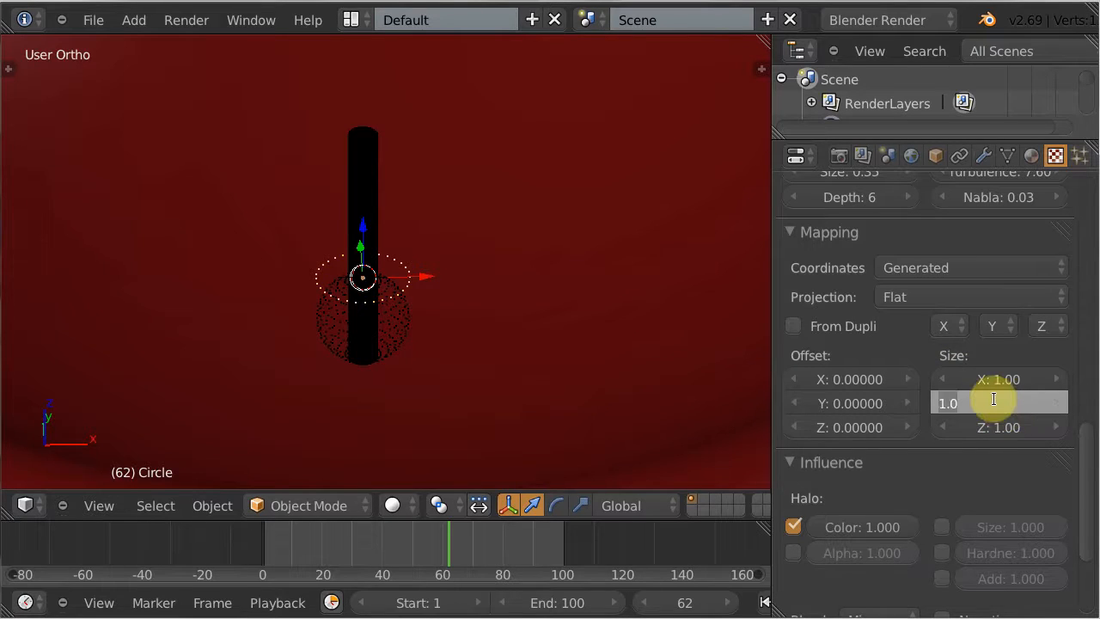
pyautogui.press('BackSpace')
pyautogui.write('.2')
pyautogui.press('Tab')
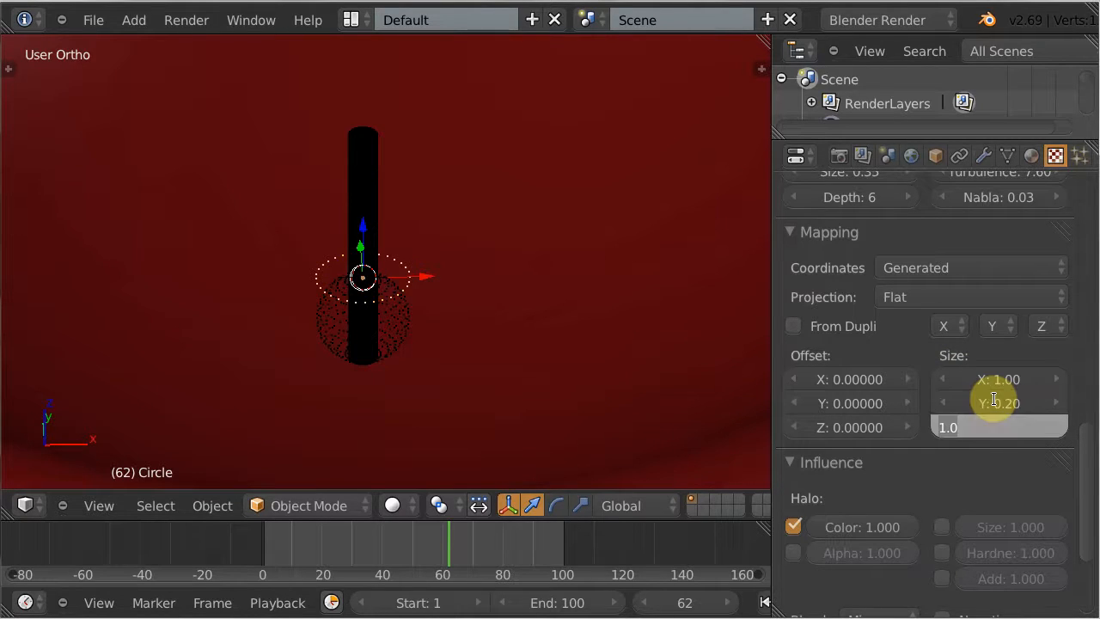
pyautogui.write('.3')
pyautogui.press('Return')
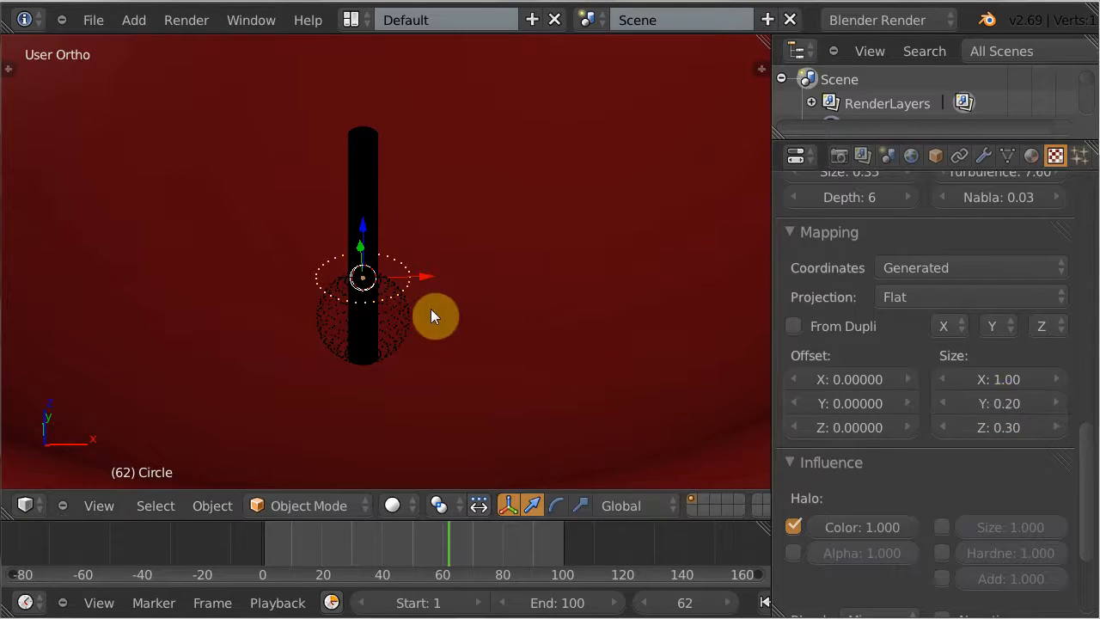
# Change the texture's default influence color to G 0.770 and B 0.430, keeping R at 1.000
pyautogui.moveTo(1083, 486); pyautogui.dragTo(1089, 537)
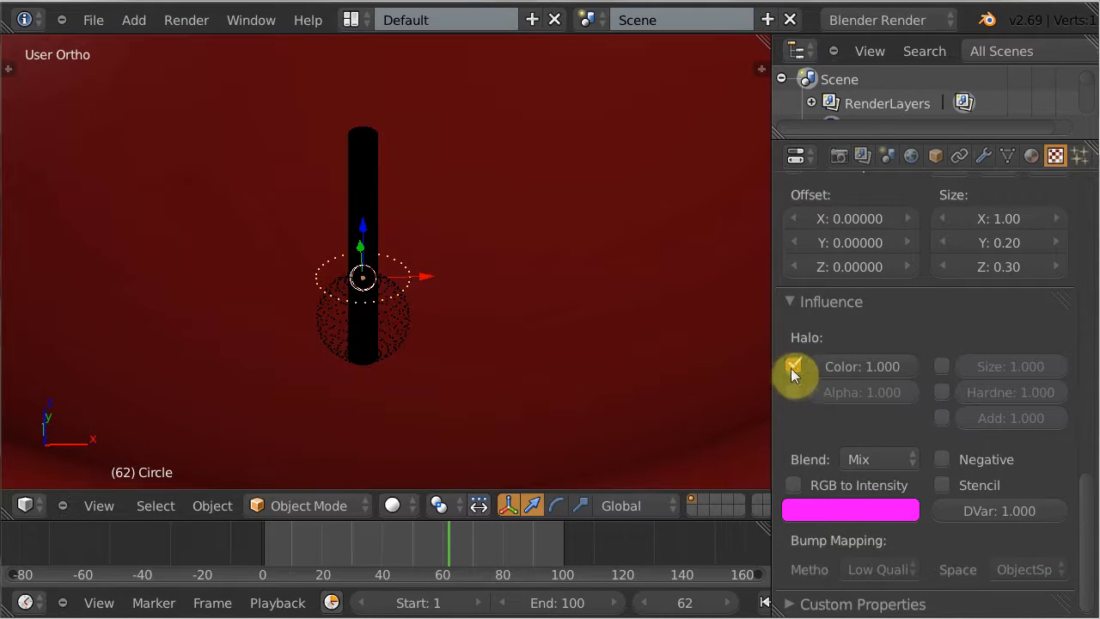
pyautogui.click(850, 508)
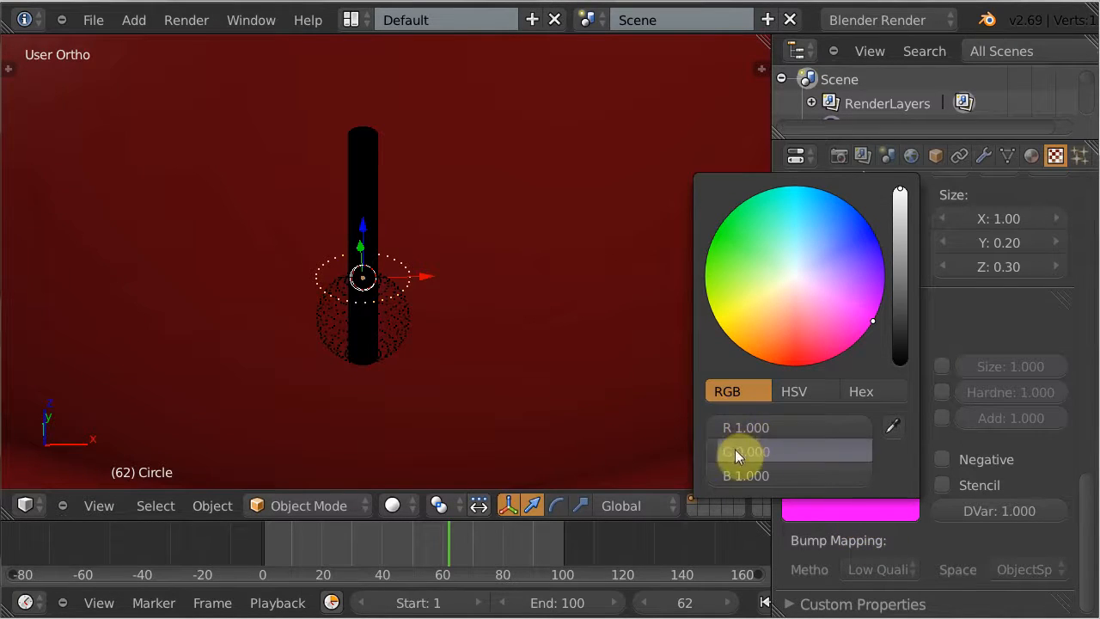
pyautogui.click(769, 451)
pyautogui.write('.77')
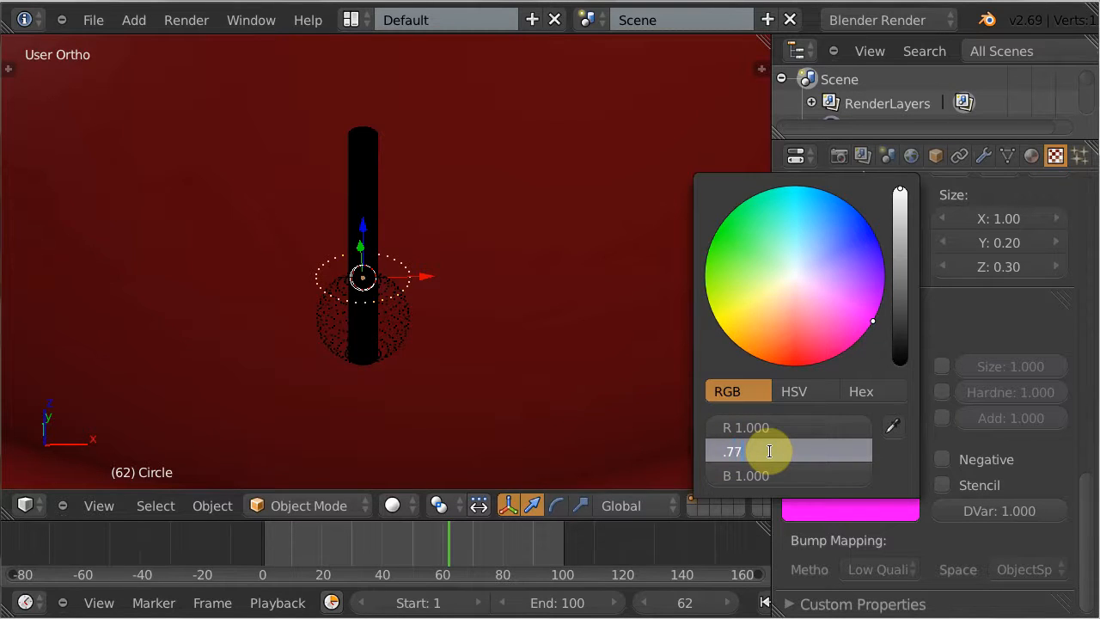
pyautogui.press('Tab')
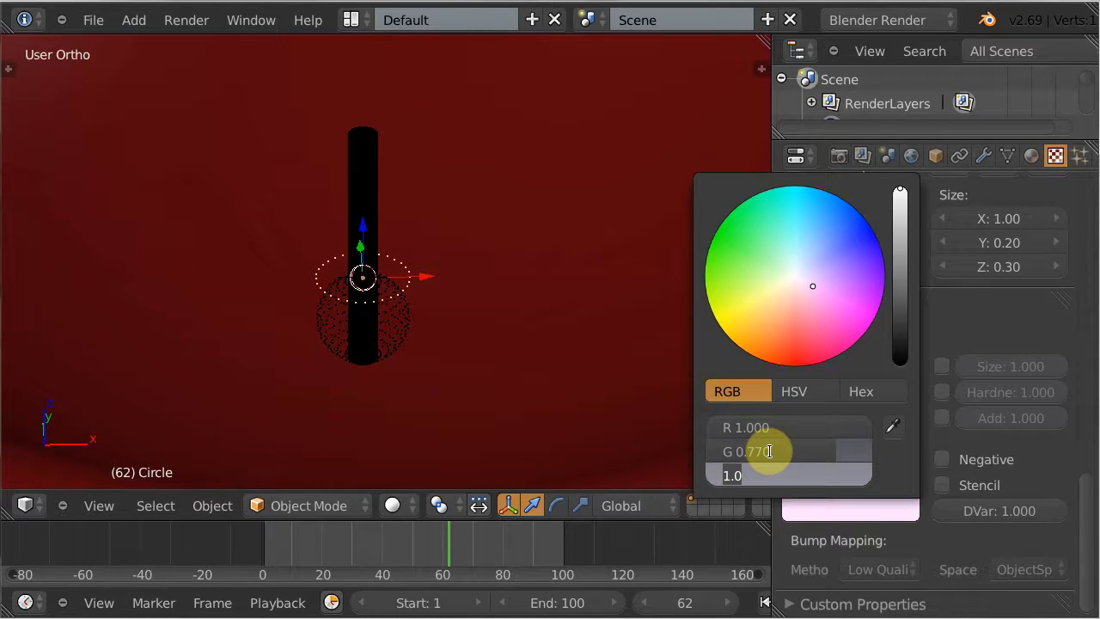
pyautogui.write('.43')
pyautogui.press('Return')
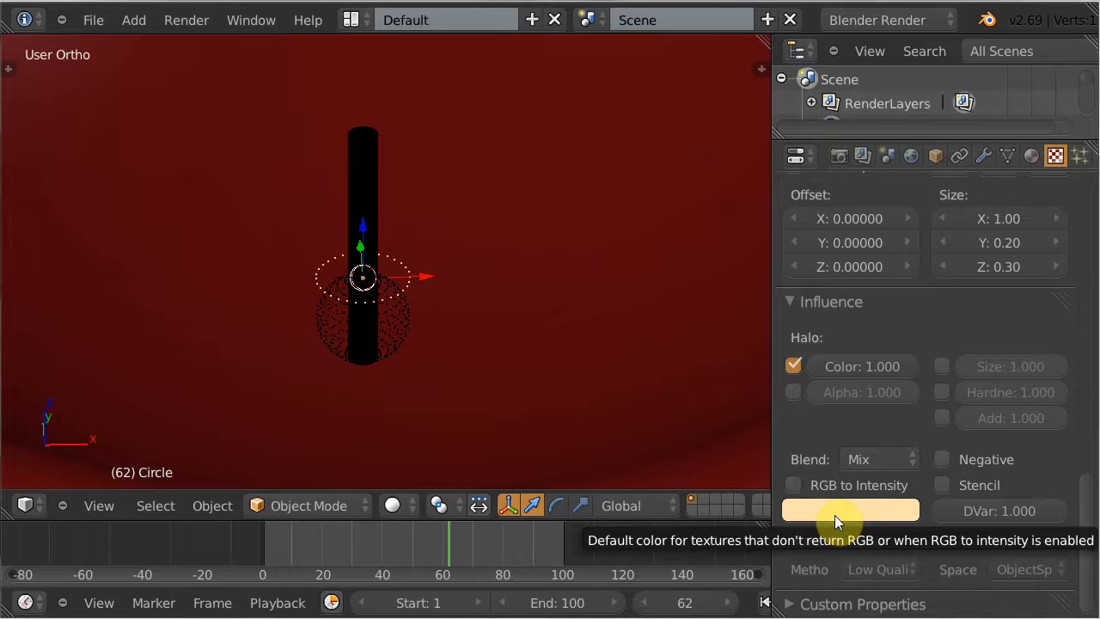
# Render the current frame to check the glow, and scale the circle down to about 0.74 of its size
pyautogui.press('F12')
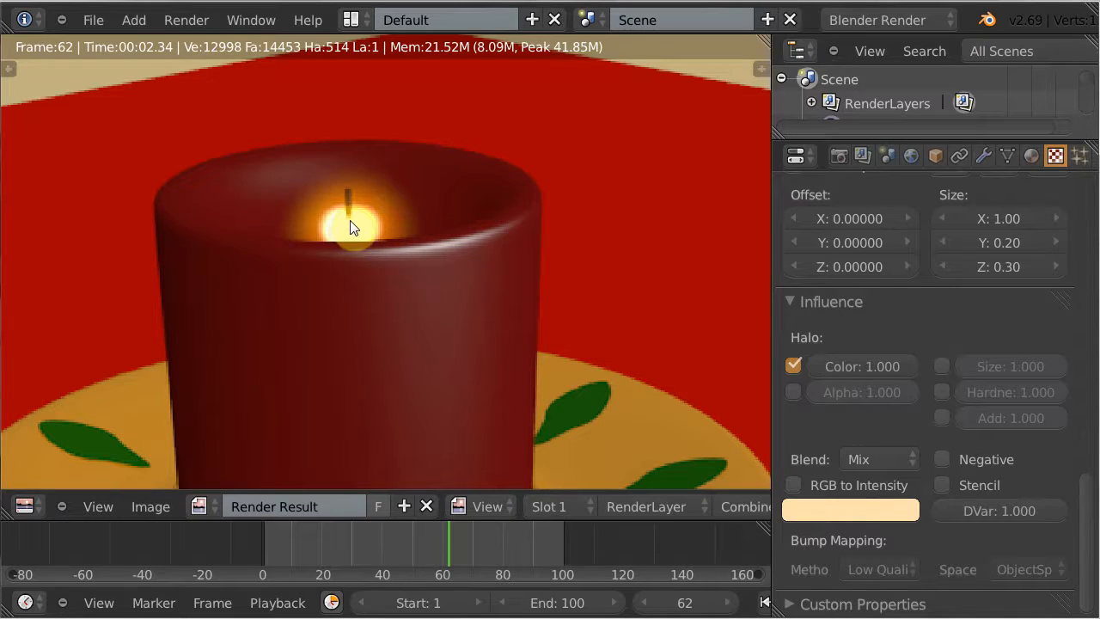
pyautogui.press('Escape')
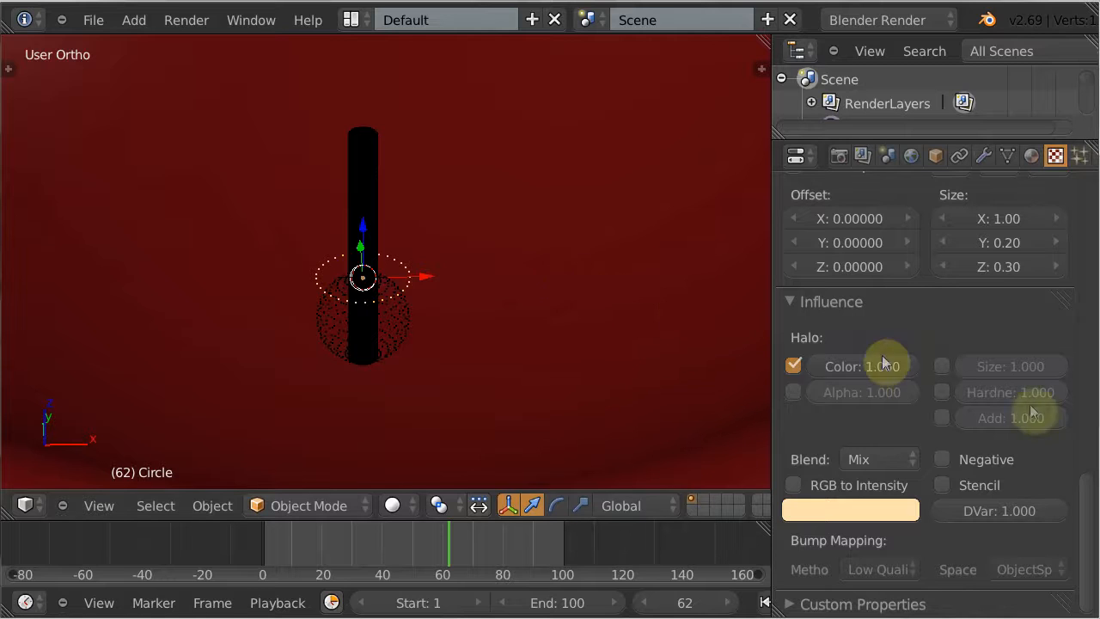
pyautogui.moveTo(1092, 439); pyautogui.dragTo(1093, 194)
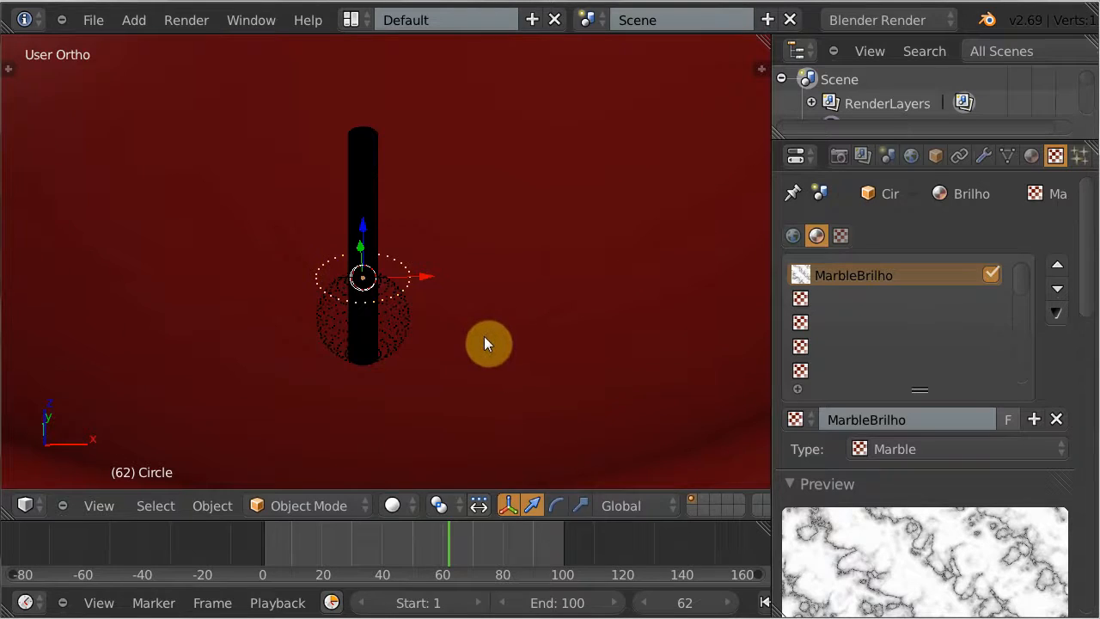
pyautogui.press('s')
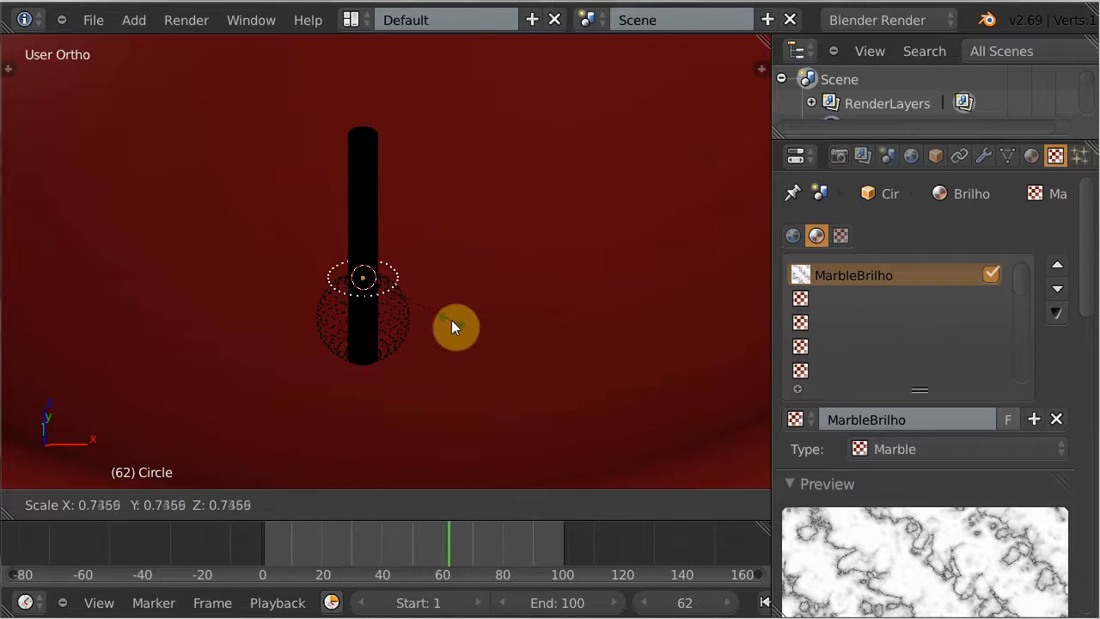
pyautogui.click(450, 323)
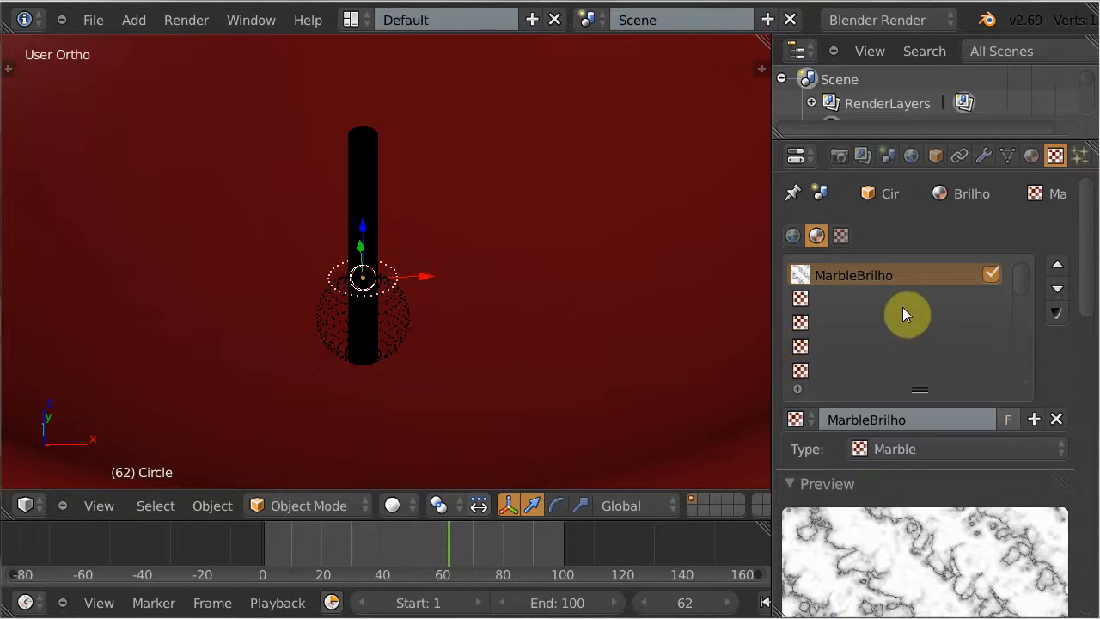
# Add a particle system to the circle and name its settings Chama
pyautogui.click(1079, 155)
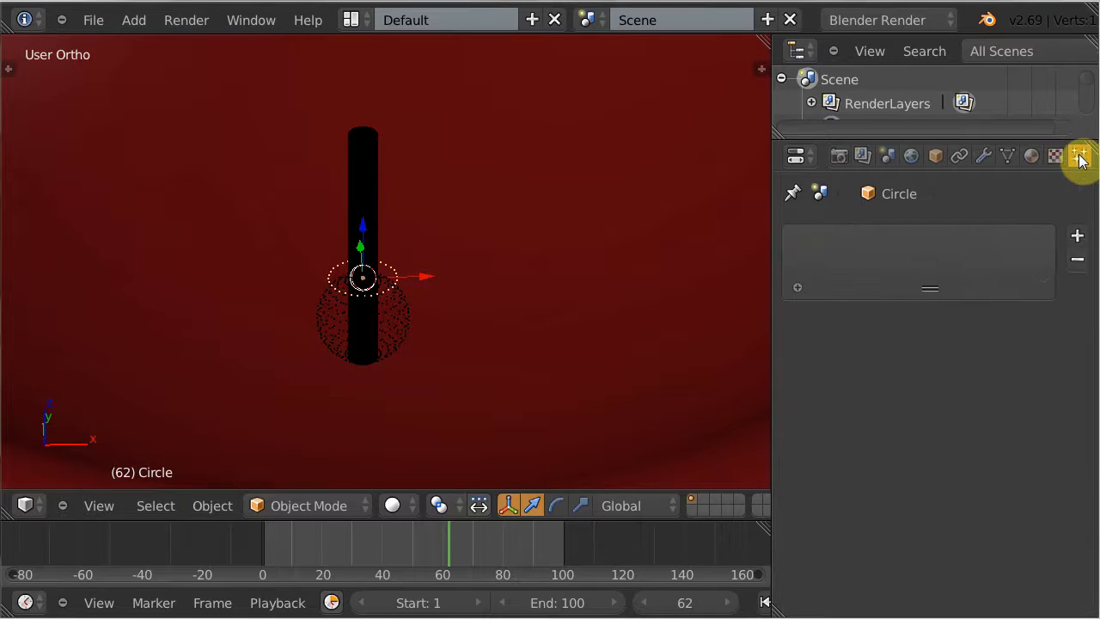
pyautogui.click(1078, 238)
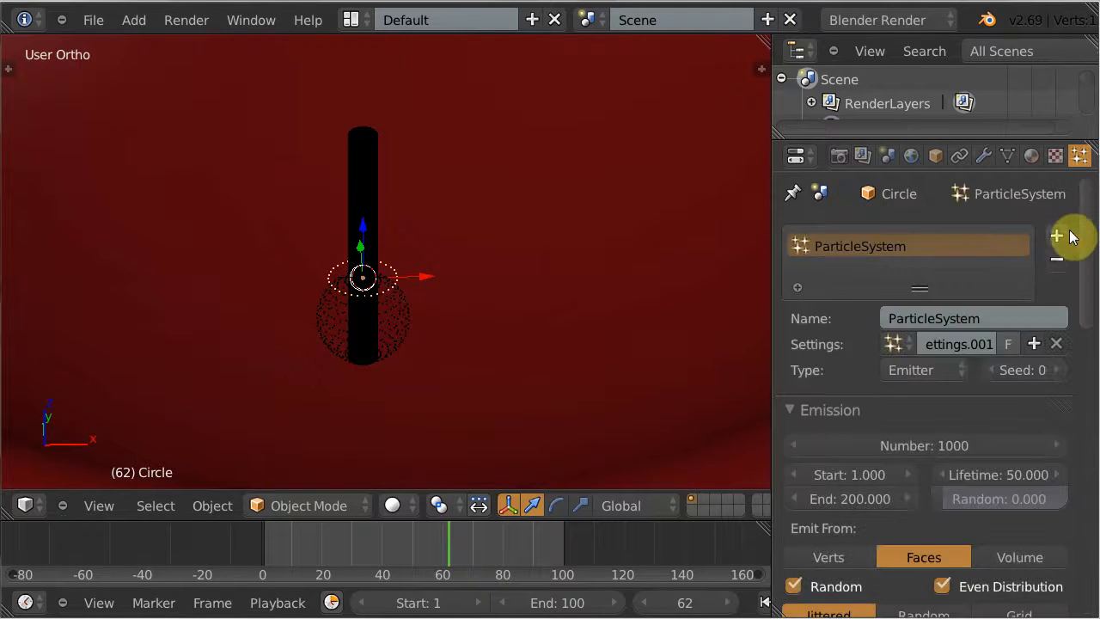
pyautogui.click(947, 343)
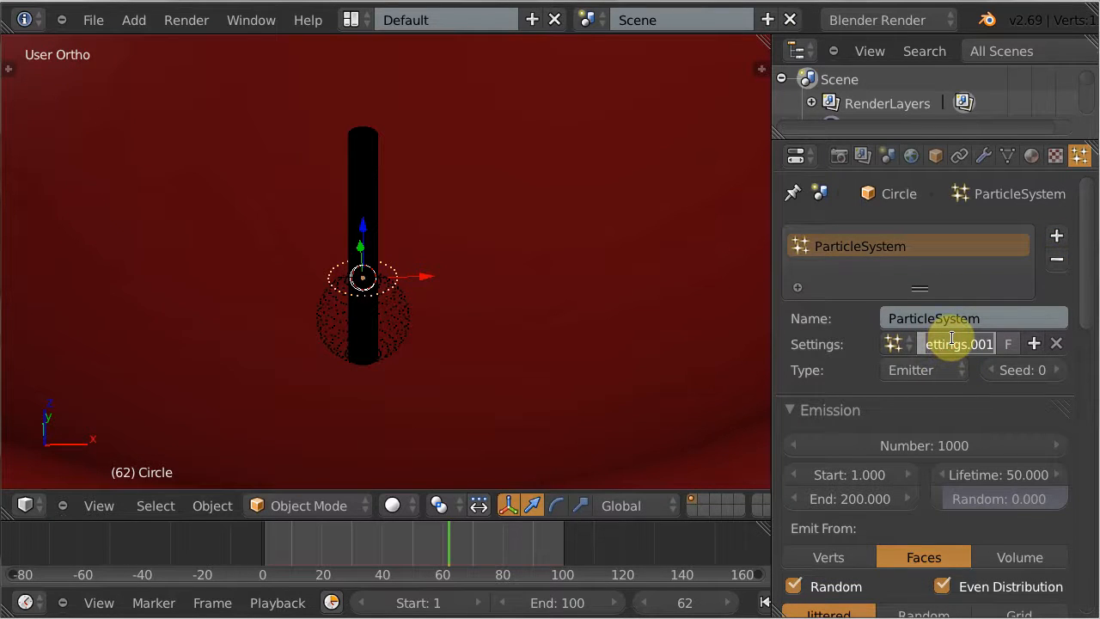
pyautogui.write('C')
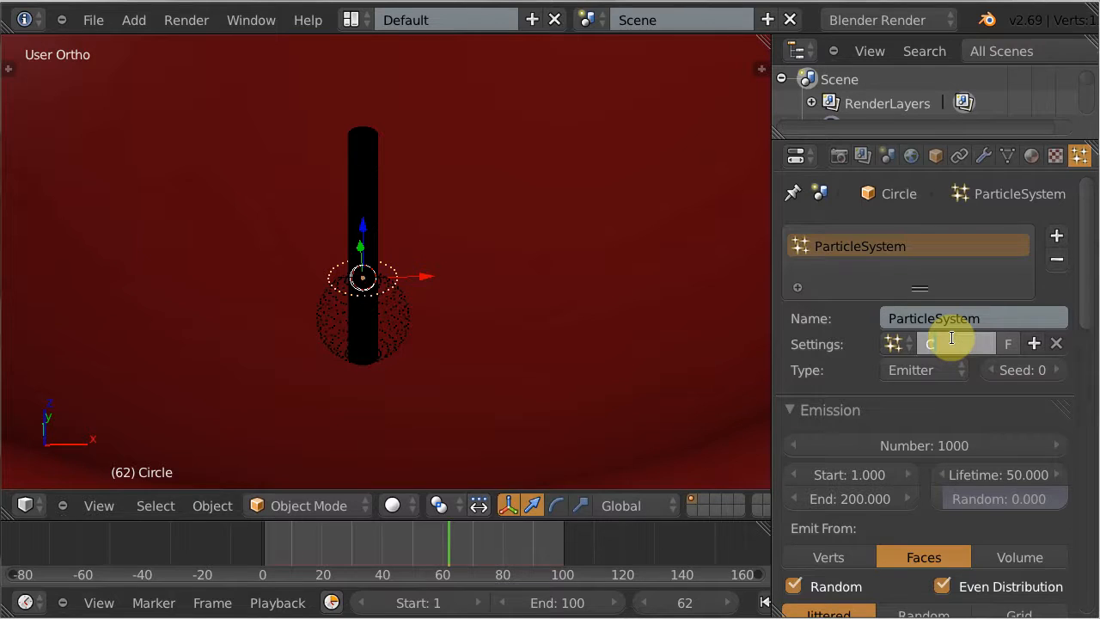
pyautogui.write('ircle')
pyautogui.press('Return')
# Set the number of particles emitted by the circle to 300
pyautogui.moveTo(1085, 314); pyautogui.dragTo(1083, 394)
pyautogui.click(939, 207)
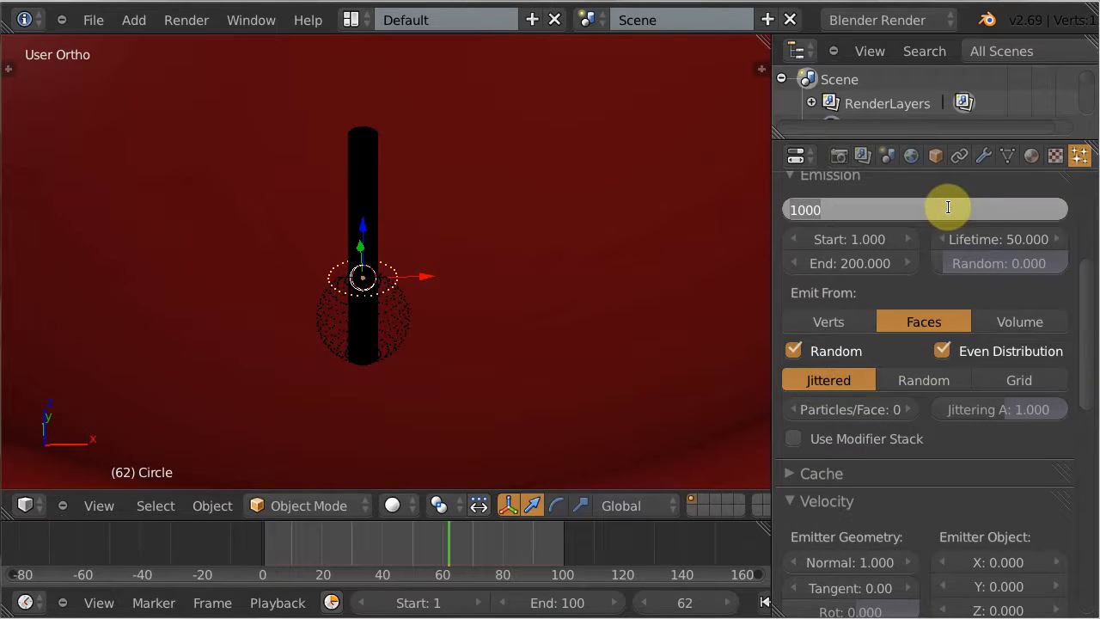
pyautogui.write('300')
pyautogui.press('Return')
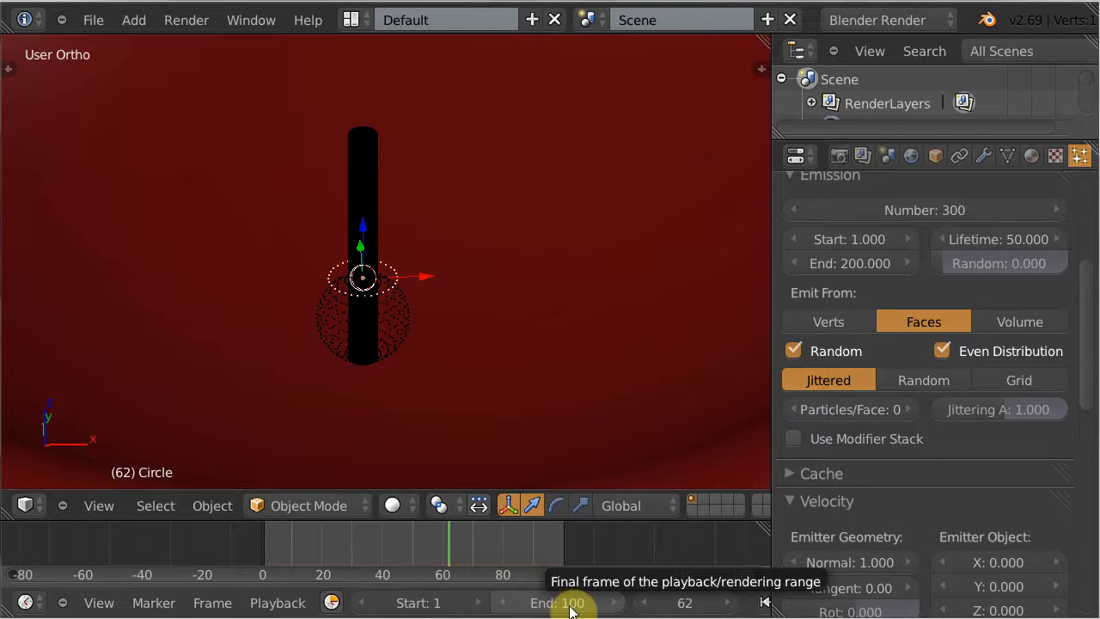
# Return to frame 1 and set the particle emission to start at -250, end at 100 and have a lifetime of 9
pyautogui.hotkey('shift', 'Left')
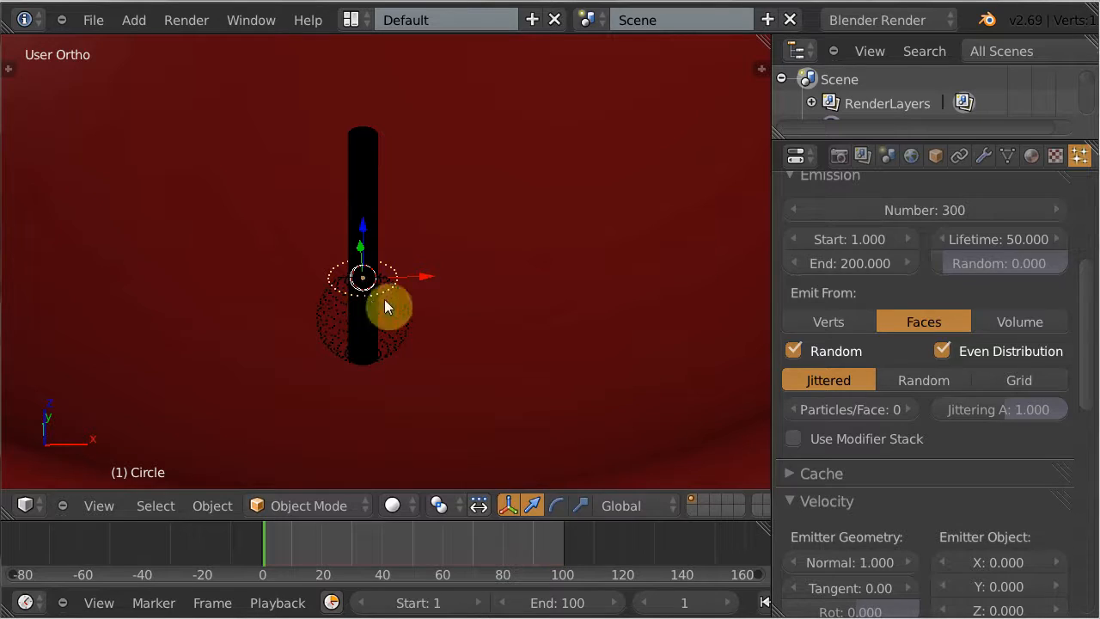
pyautogui.click(850, 241)
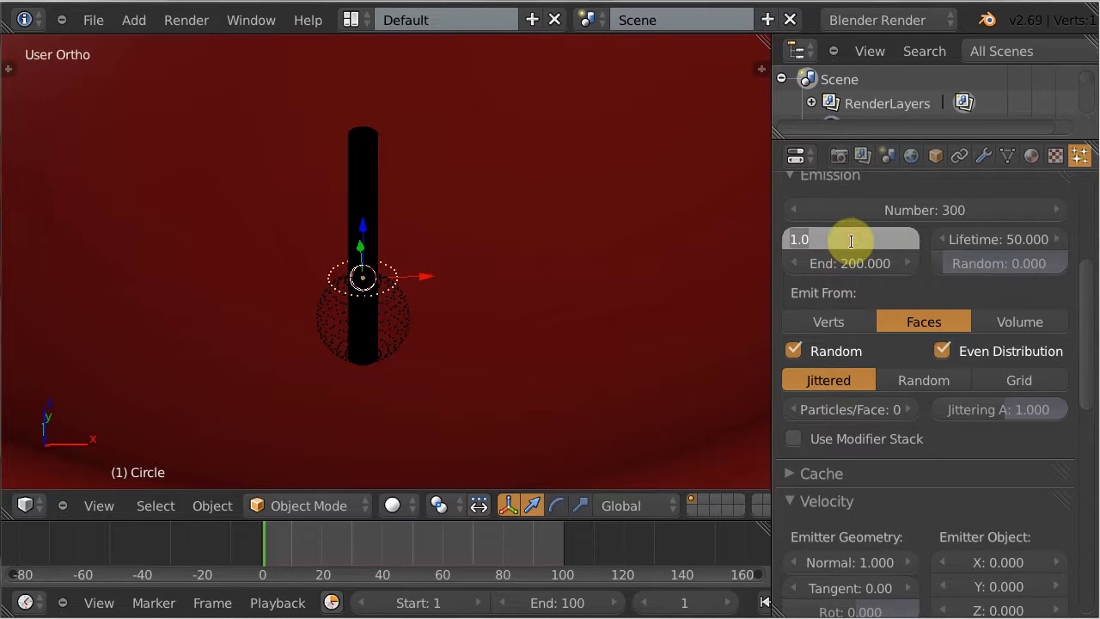
pyautogui.write('-250')
pyautogui.press('Return')
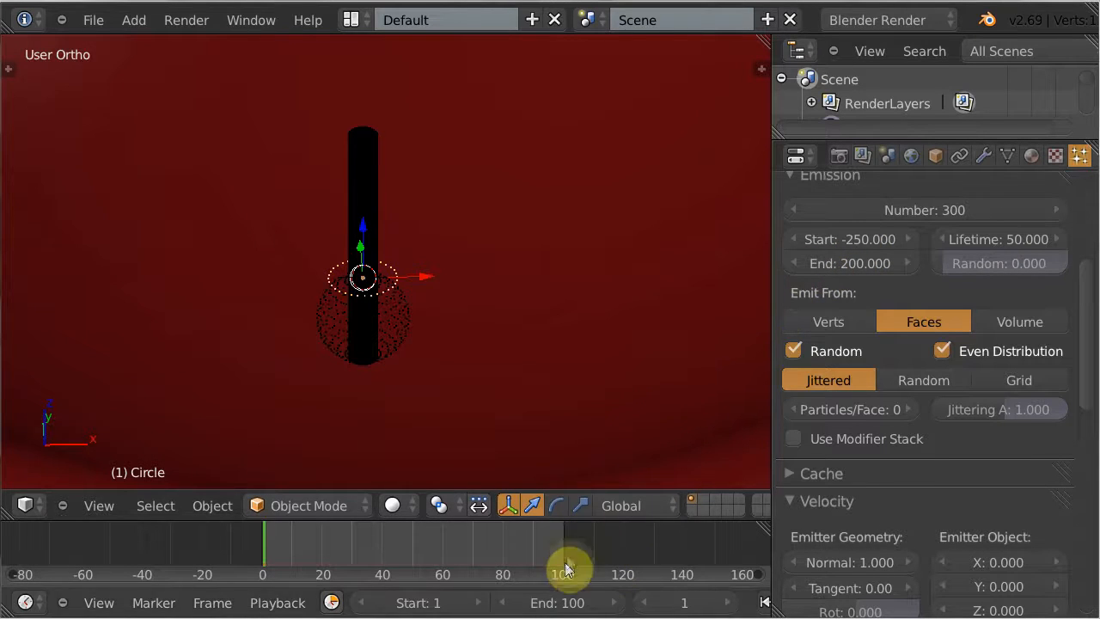
pyautogui.click(858, 263)
pyautogui.write('100')
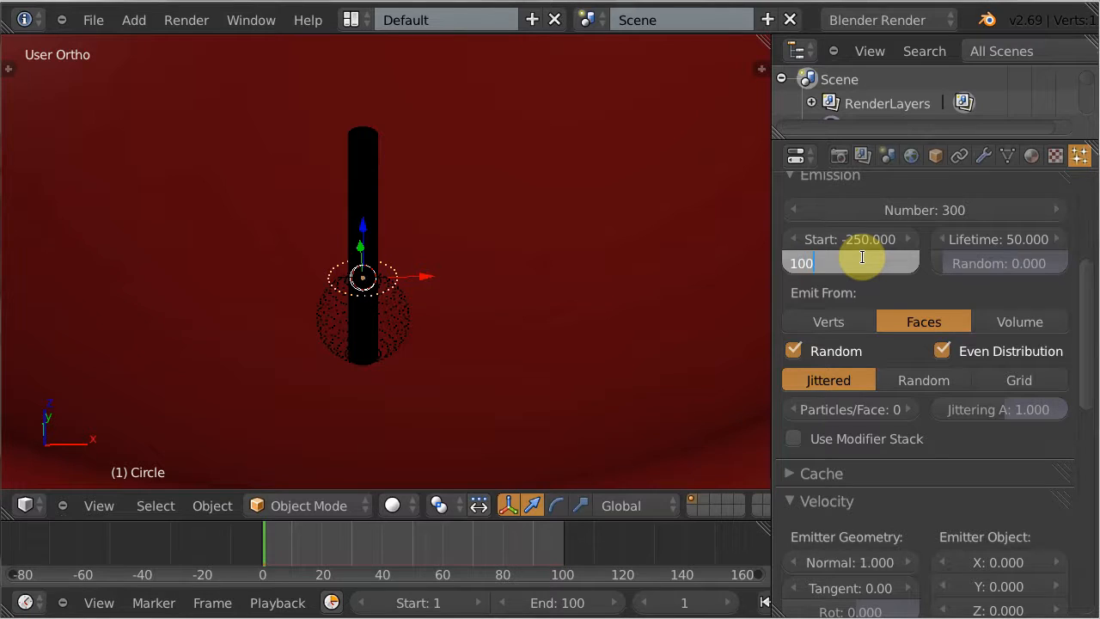
pyautogui.press('Return')
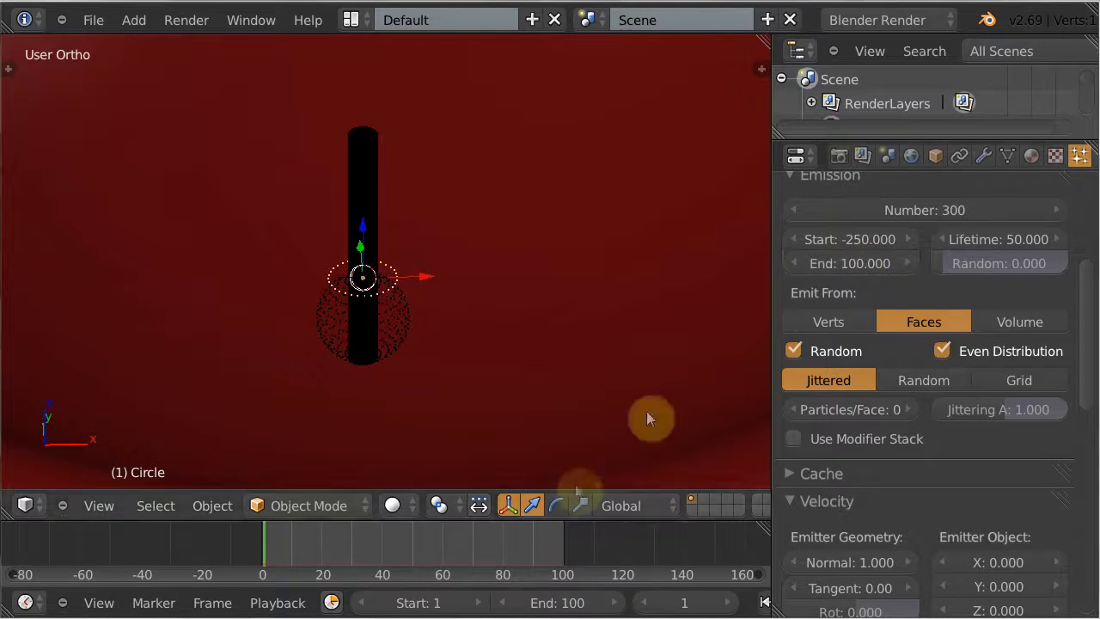
pyautogui.click(1002, 238)
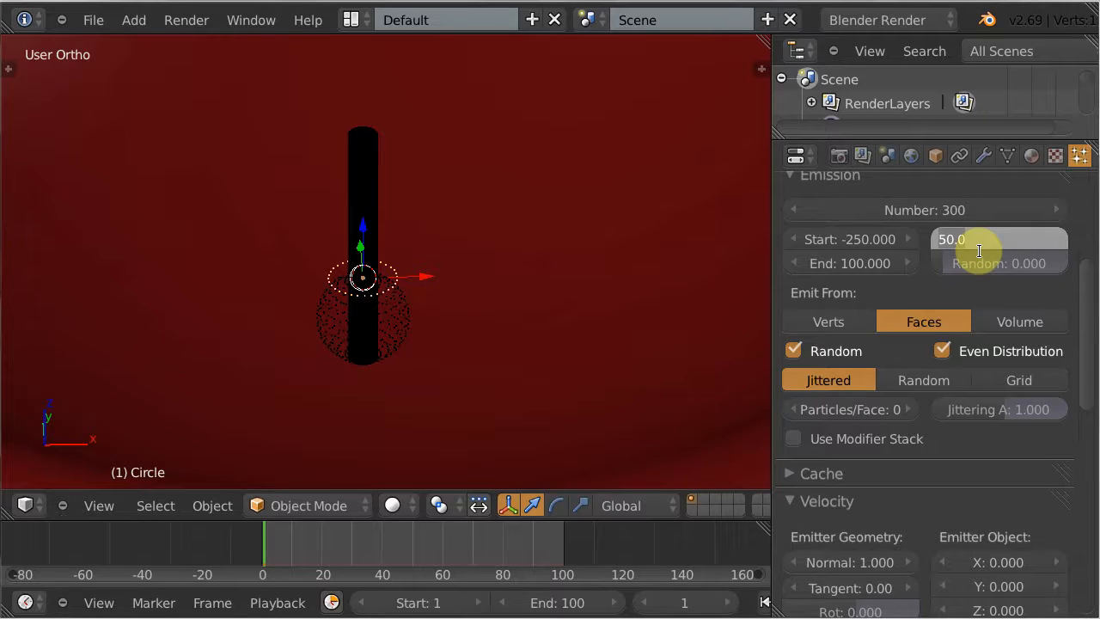
pyautogui.write('9')
pyautogui.press('Return')
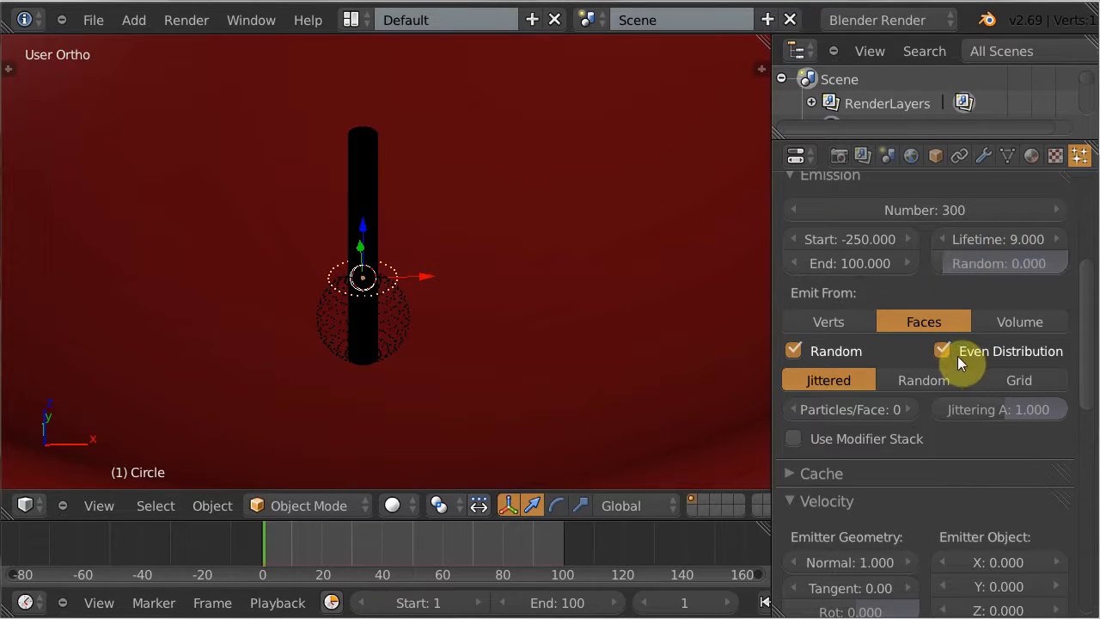
# Play the animation in the viewport to check the circle's particle emission
pyautogui.scroll(1, 1096, 337)
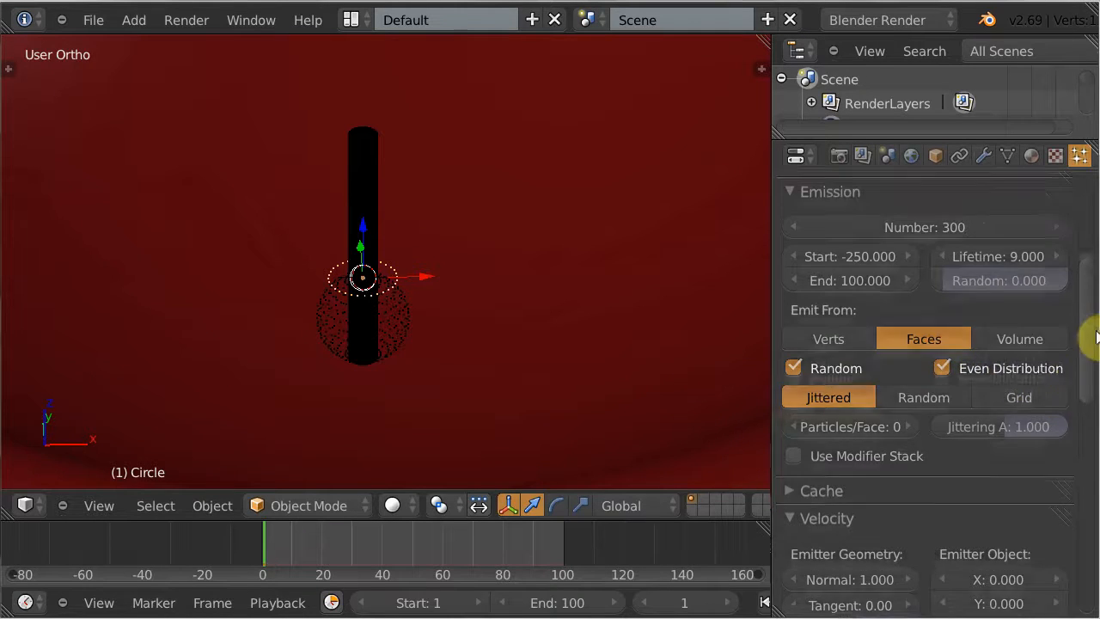
pyautogui.scroll(3, 1096, 337)
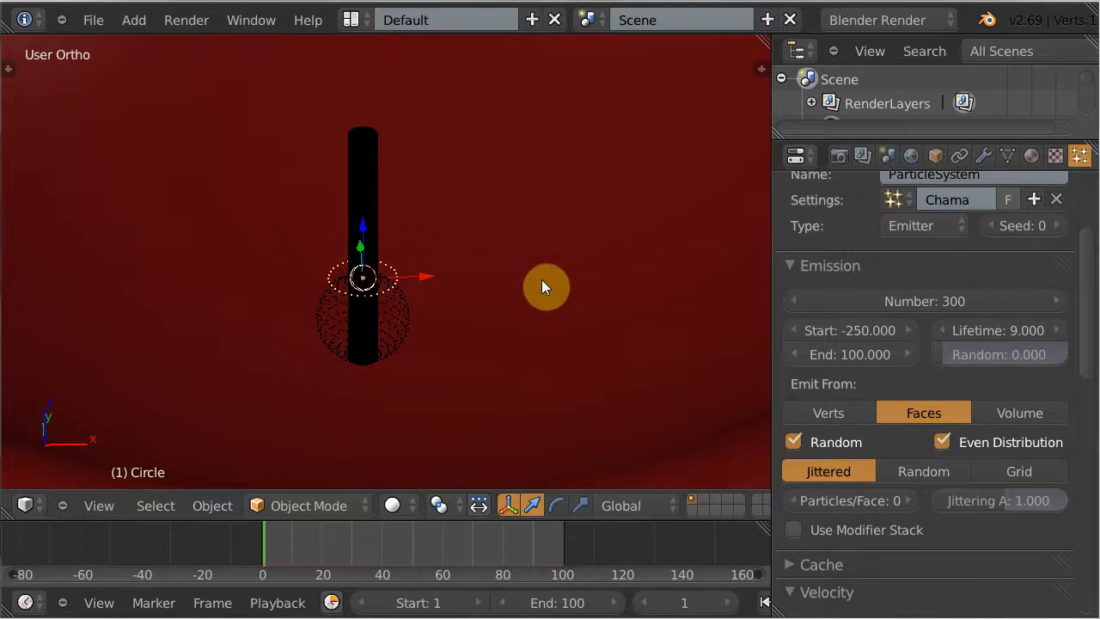
pyautogui.hotkey('alt', 'a')
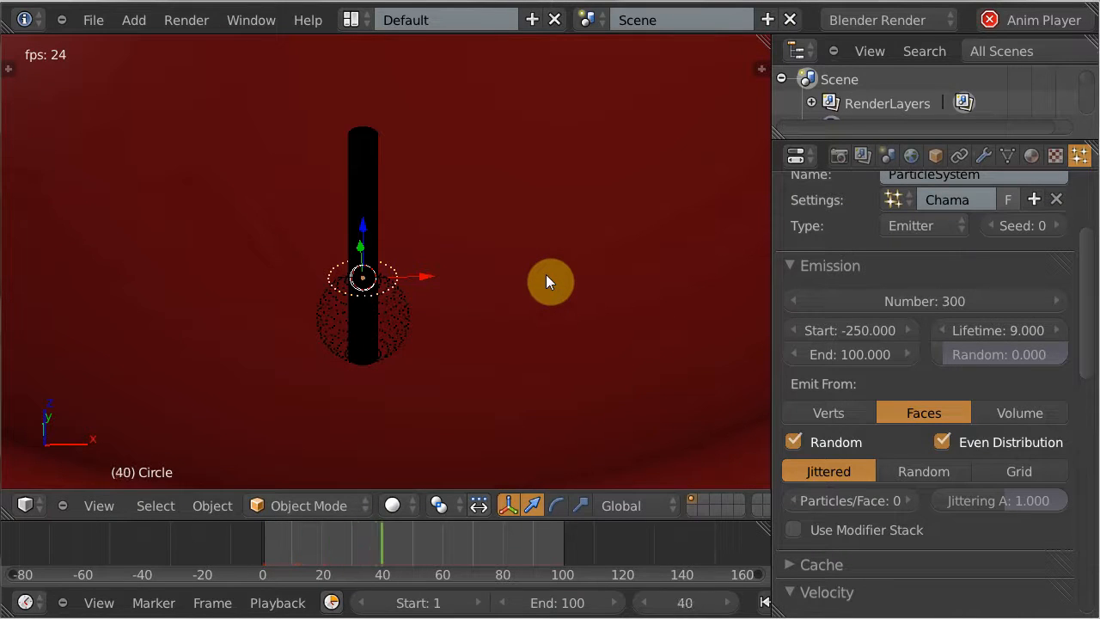
# Stop the playback, inspect the circle's particles in wireframe display, and hide the 3D transform manipulator
pyautogui.hotkey('alt', 'a')
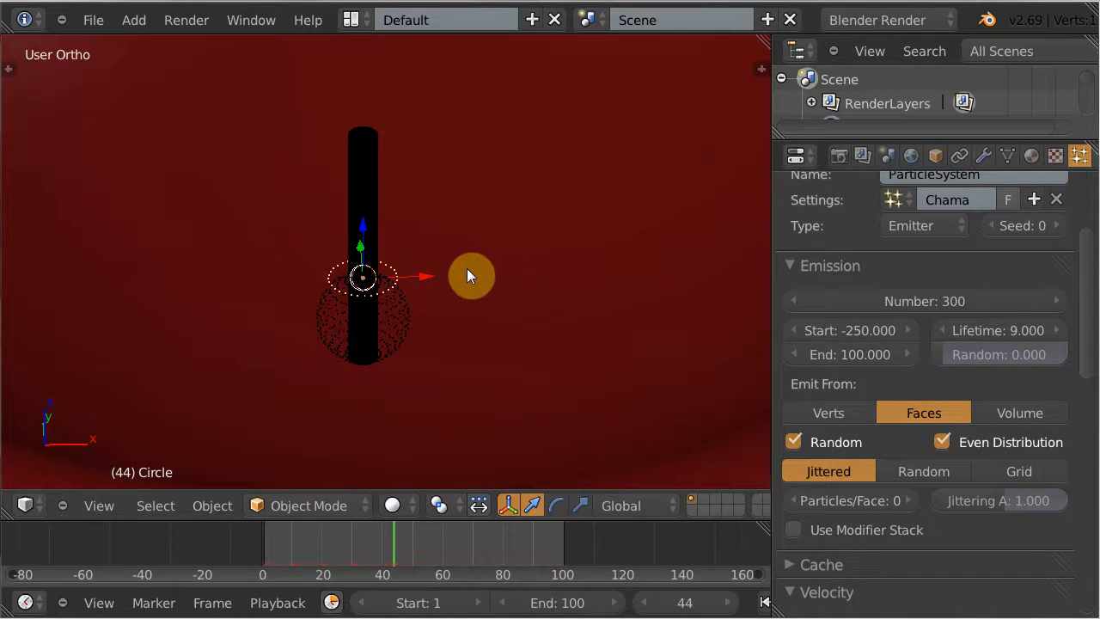
pyautogui.press('z')
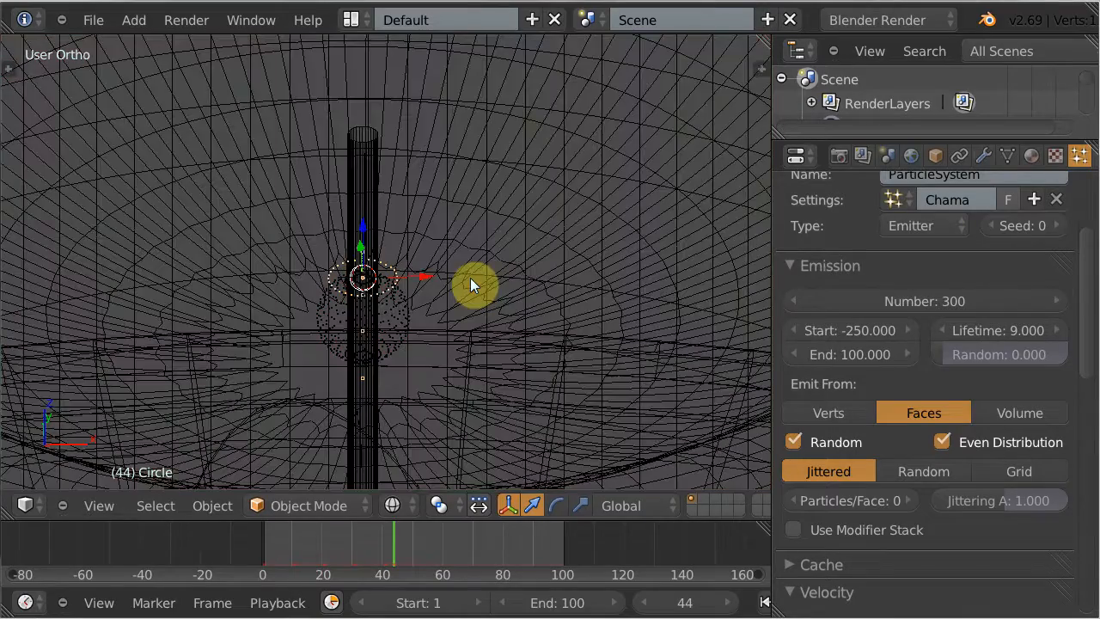
pyautogui.moveTo(484, 356); pyautogui.dragTo(481, 337, button='middle')
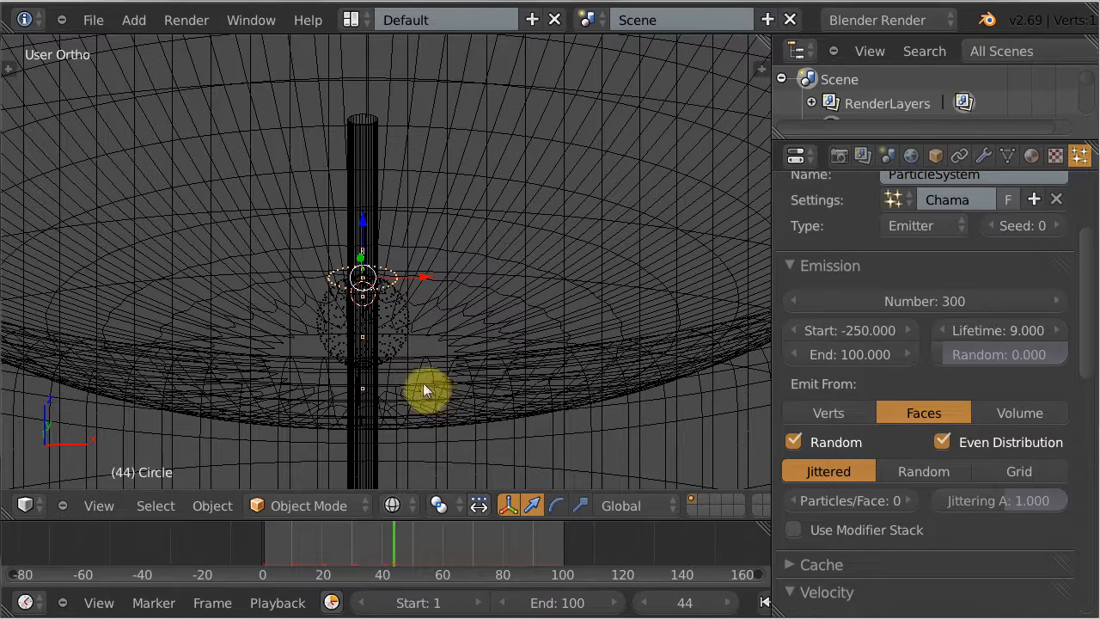
pyautogui.click(507, 505)
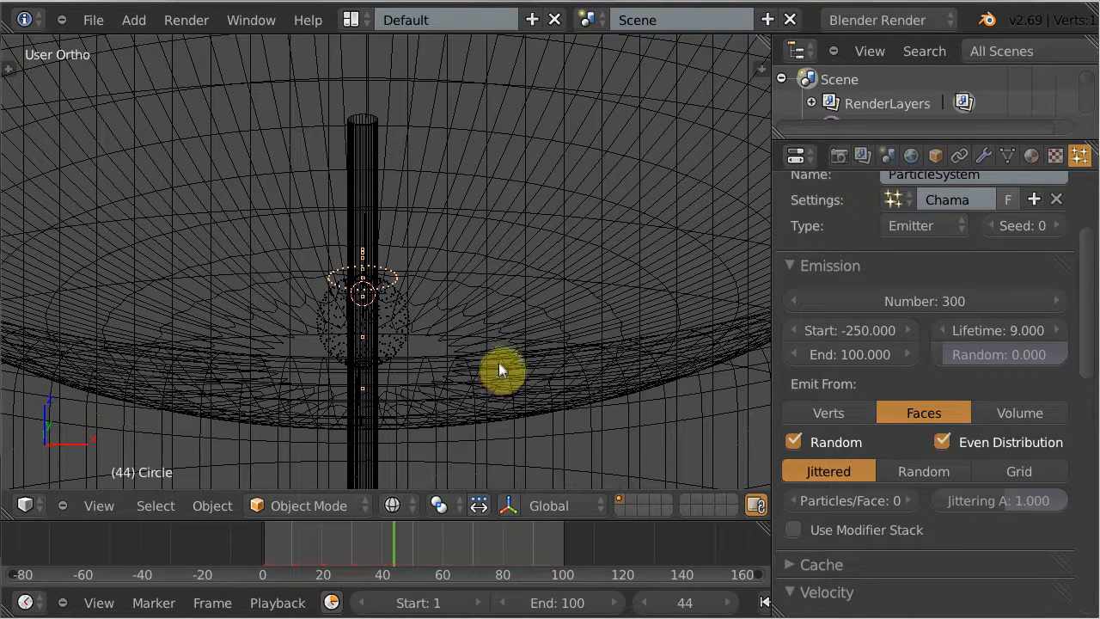
pyautogui.press('z')
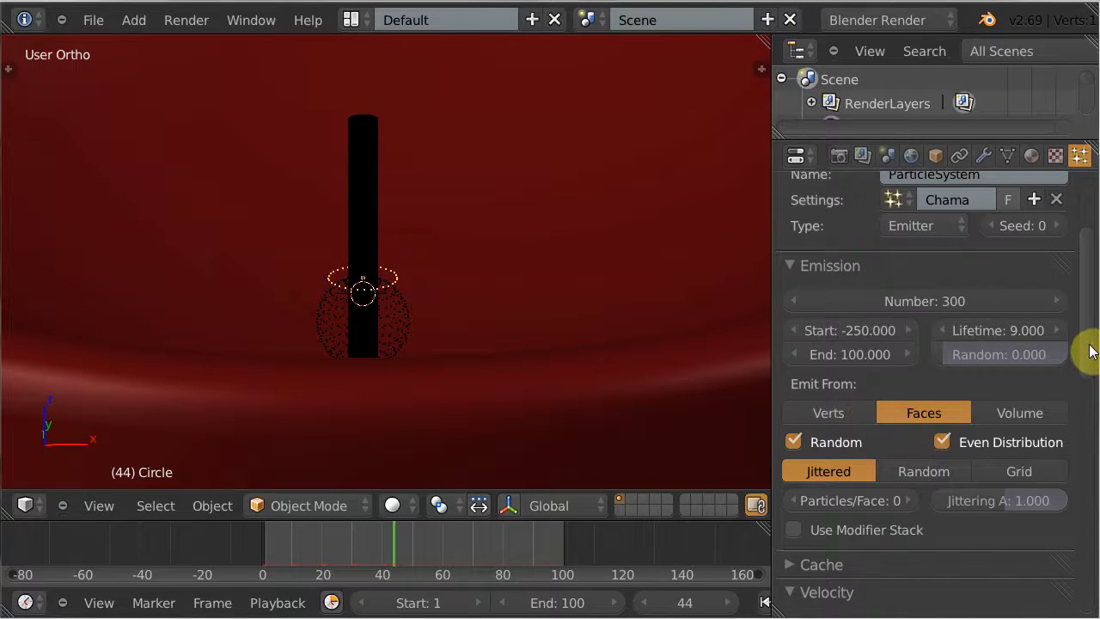
# Set the random velocity of the circle's particles to 0.1 and collapse the velocity settings
pyautogui.scroll(-2, 1088, 361)
pyautogui.scroll(-8, 1090, 380)
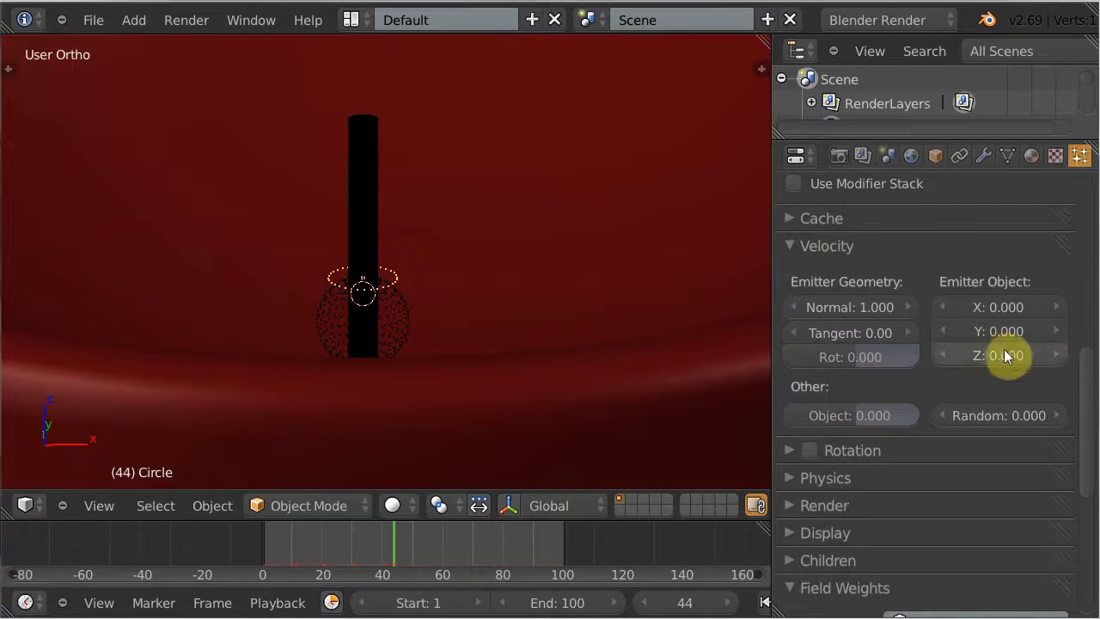
pyautogui.click(1016, 417)
pyautogui.press('BackSpace')
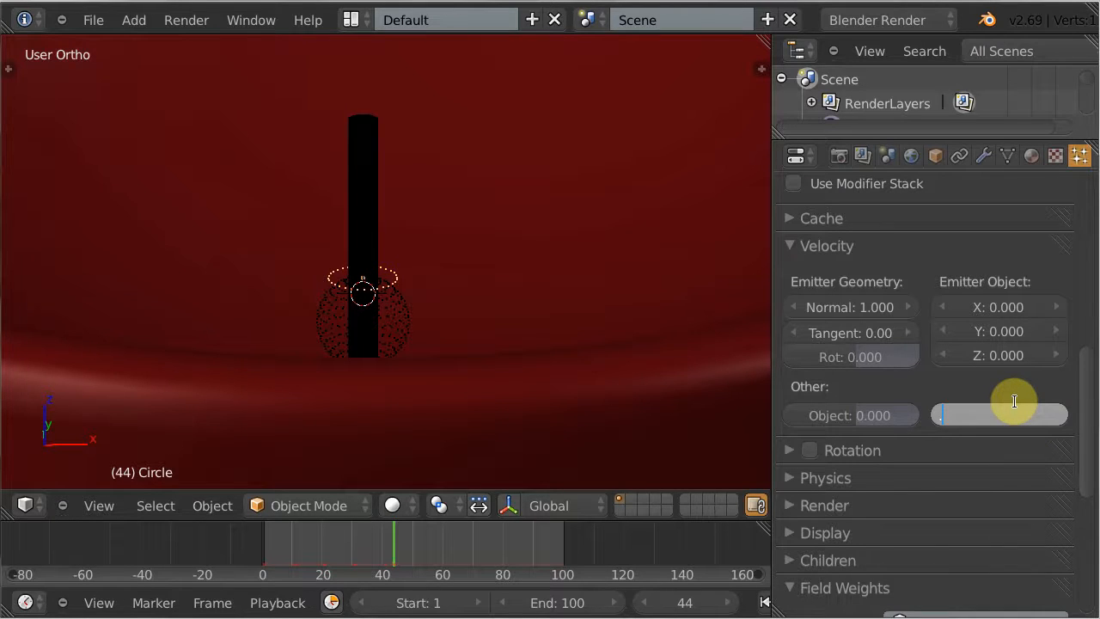
pyautogui.write('.1')
pyautogui.press('Return')
pyautogui.click(791, 246)
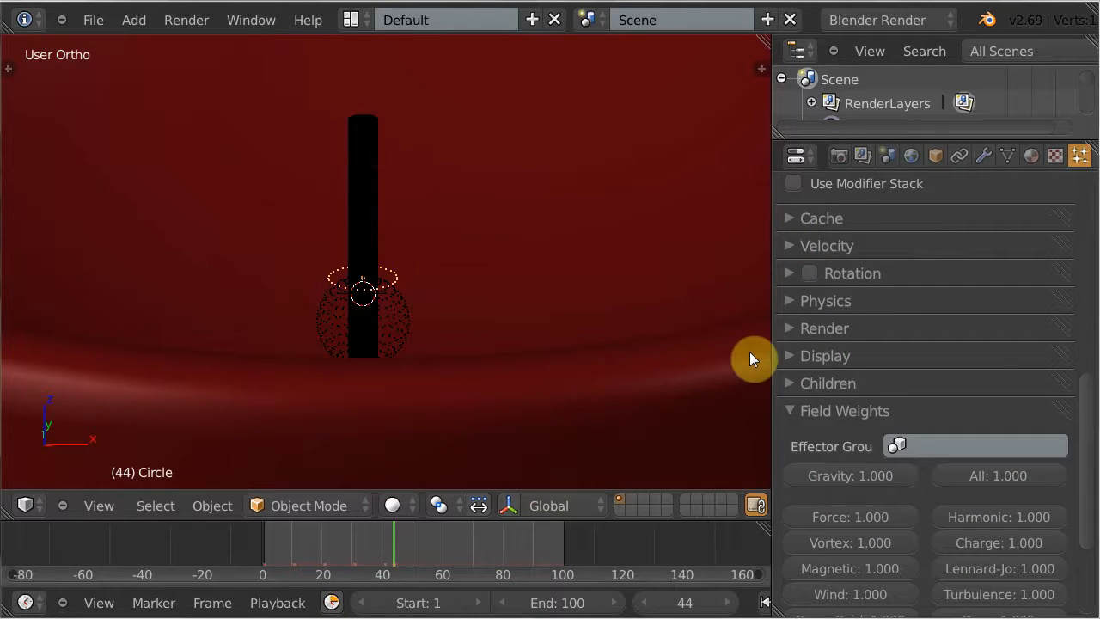
# Set the gravity field weight of the circle's particle system to -0.01
pyautogui.scroll(-4, 1088, 545)
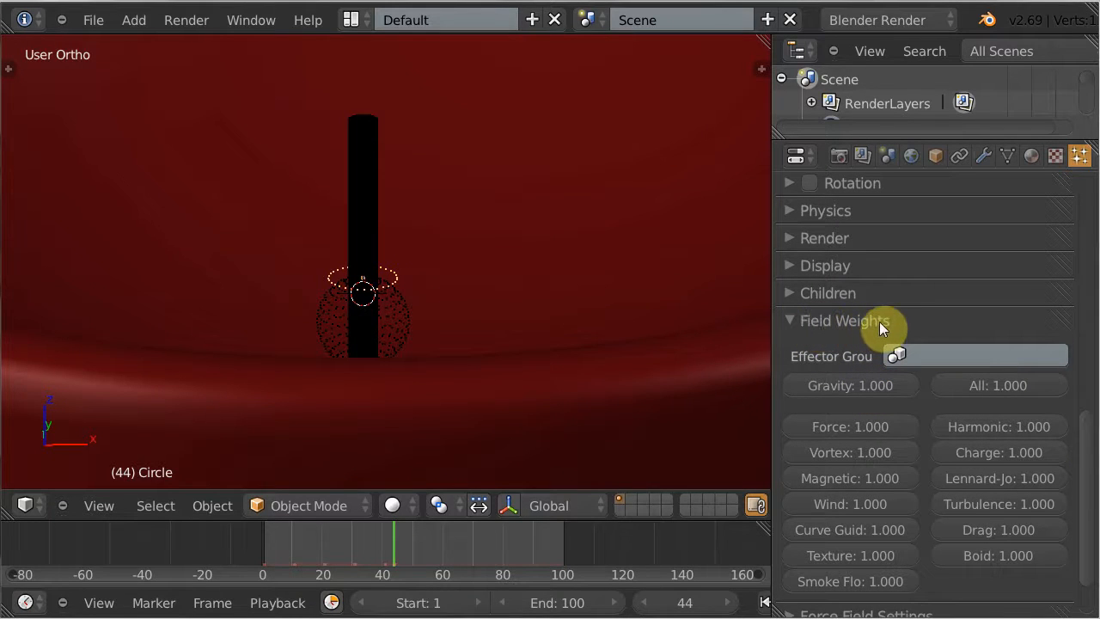
pyautogui.click(861, 388)
pyautogui.write('-')
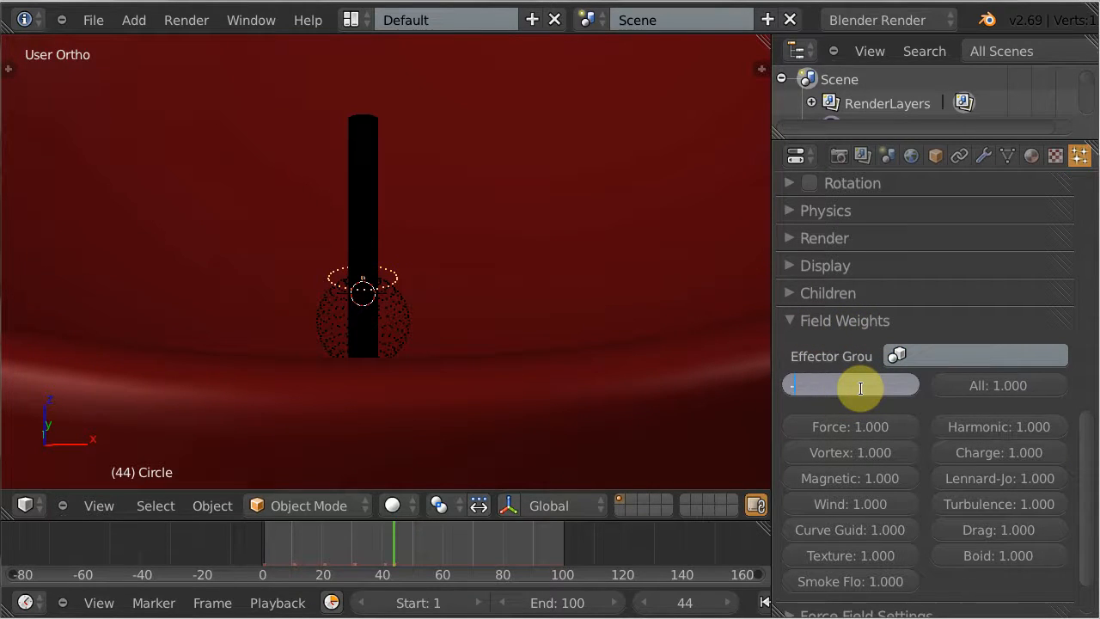
pyautogui.write('.01')
pyautogui.press('Return')
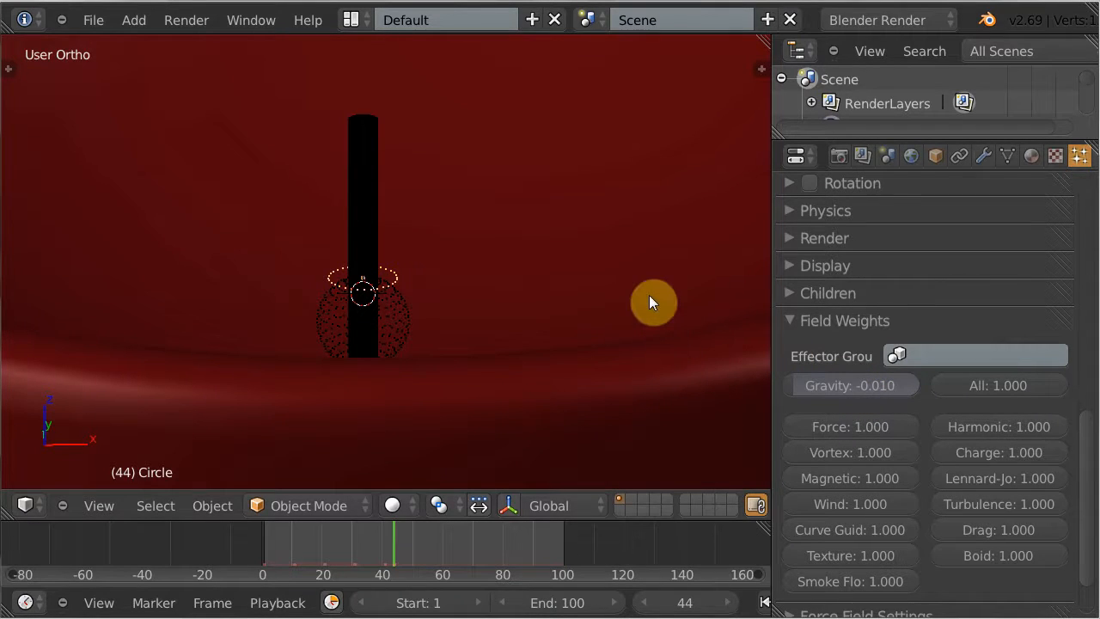
# Return to frame 1 and play the animation up to frame 37 to check the rising particles
pyautogui.hotkey('shift', 'Left')
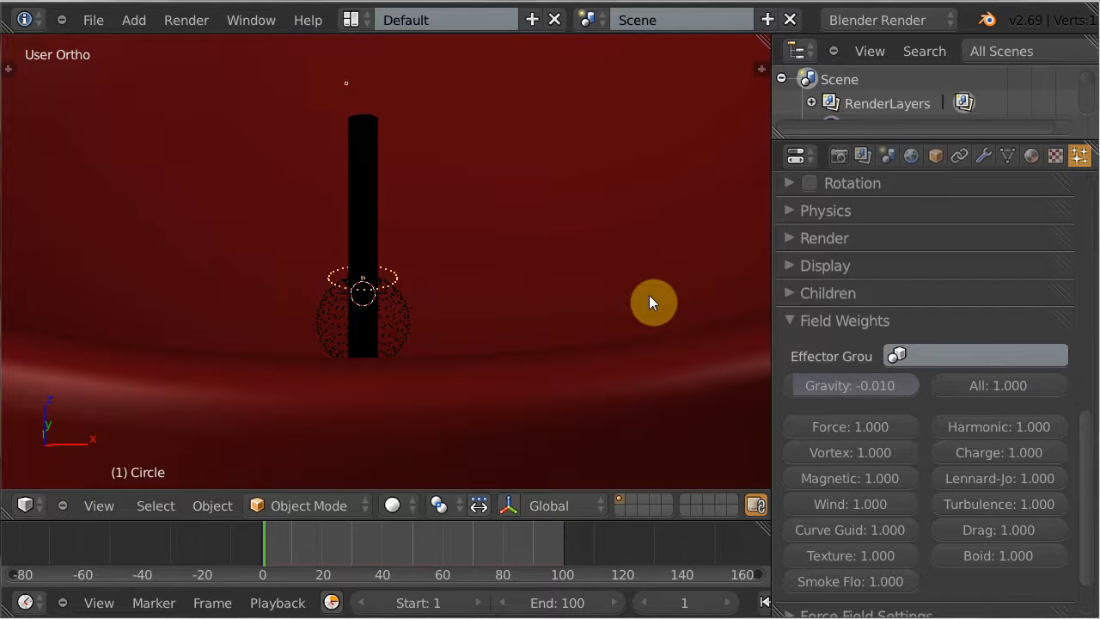
pyautogui.hotkey('alt', 'a')
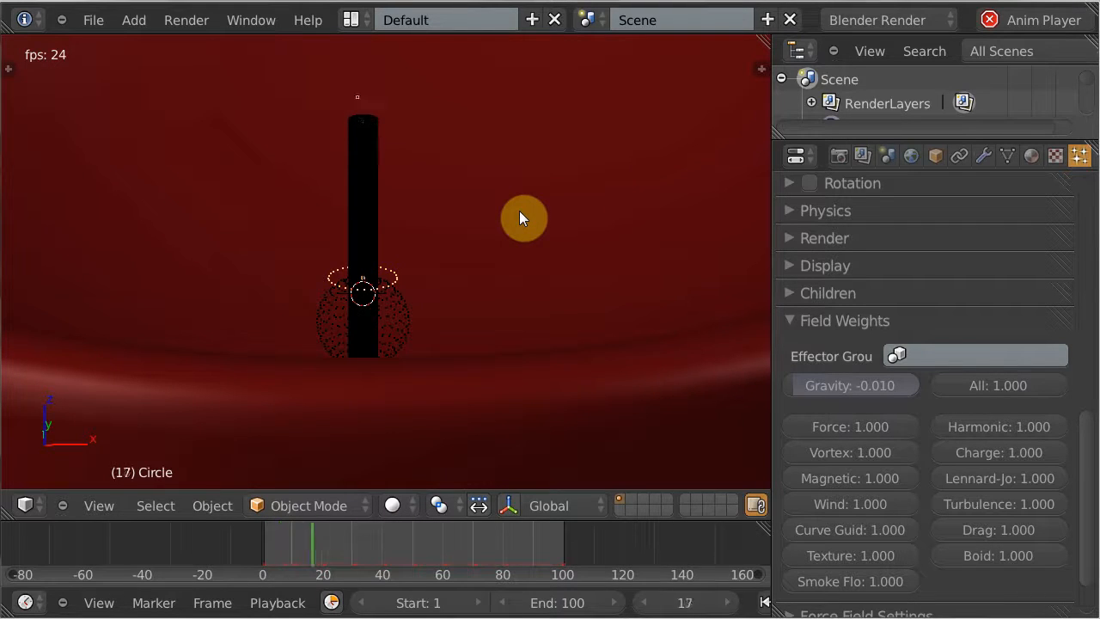
pyautogui.hotkey('alt', 'a')
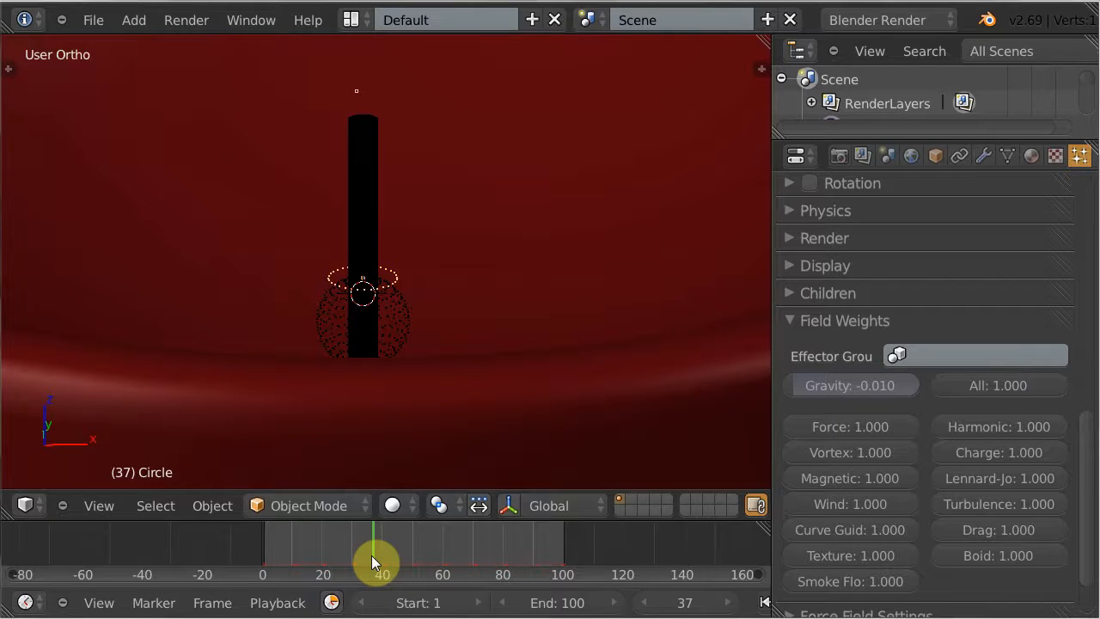
# Render frame 37 to check the candle flame and move the timeline to frame 90
pyautogui.press('F12')
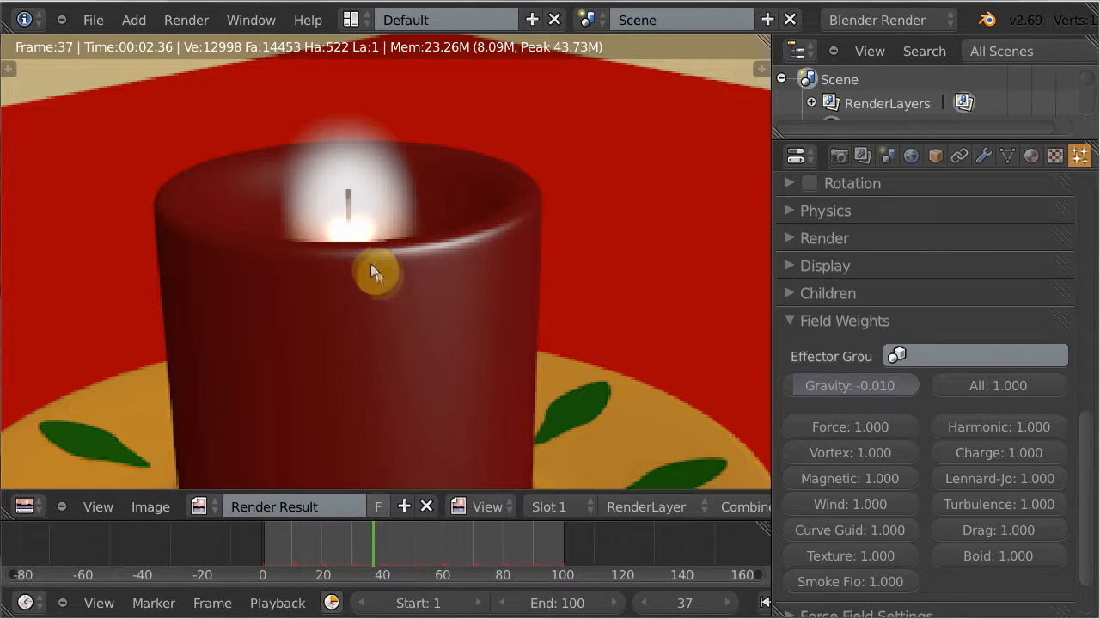
pyautogui.click(473, 546)
pyautogui.click(532, 548)
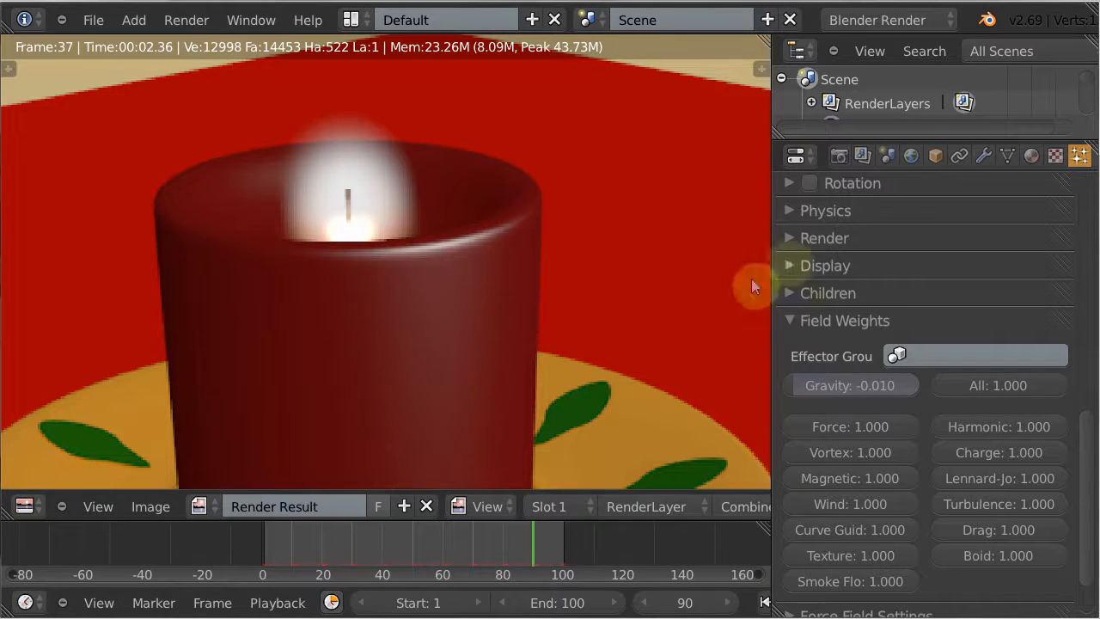
# Review the render dimensions and output path, and choose AVI JPEG as the movie output format
pyautogui.click(839, 155)
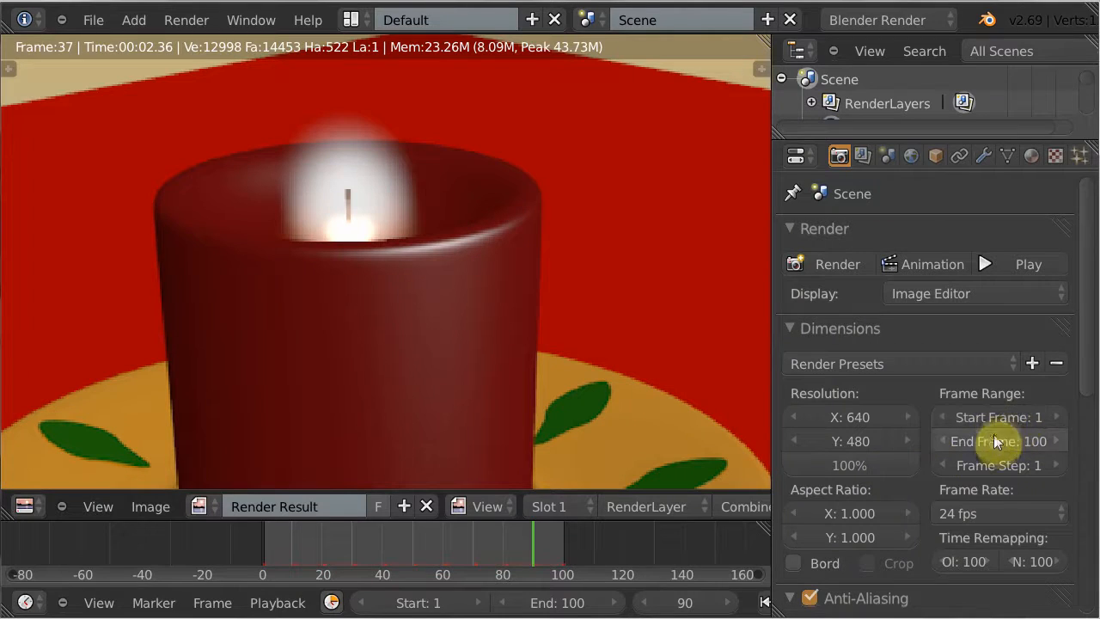
pyautogui.moveTo(1090, 379); pyautogui.dragTo(1091, 564)
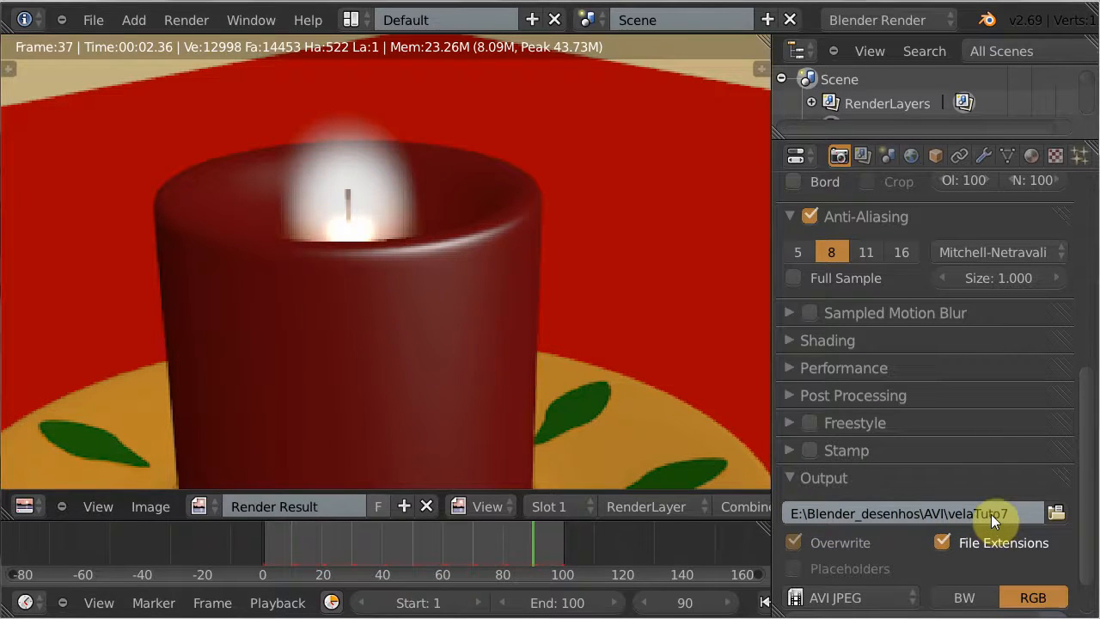
pyautogui.moveTo(1087, 535); pyautogui.dragTo(1090, 571)
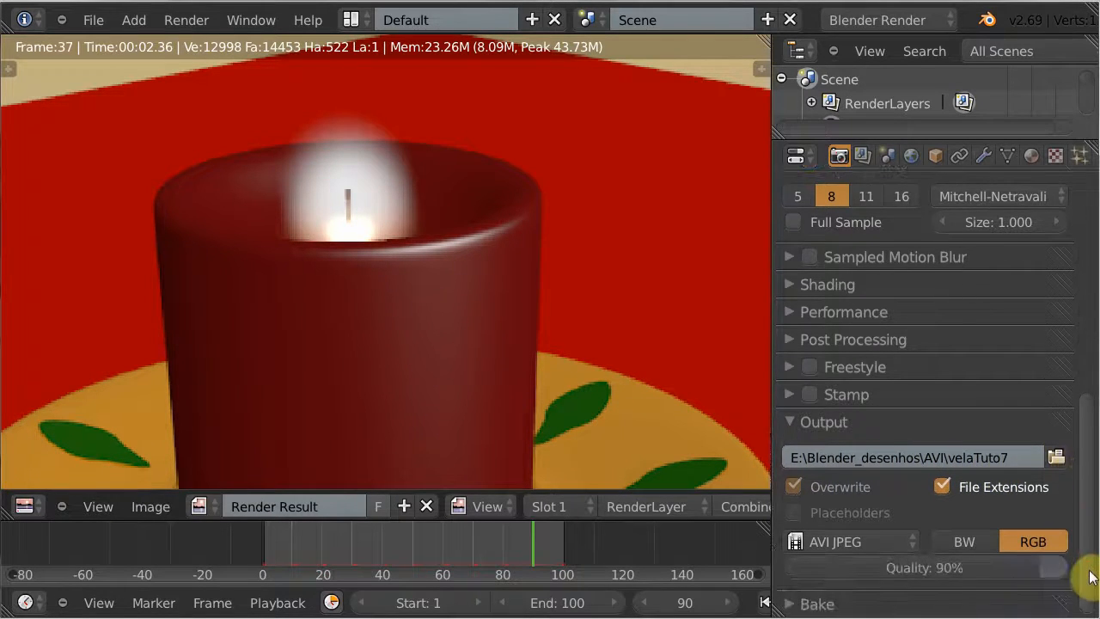
pyautogui.click(850, 541)
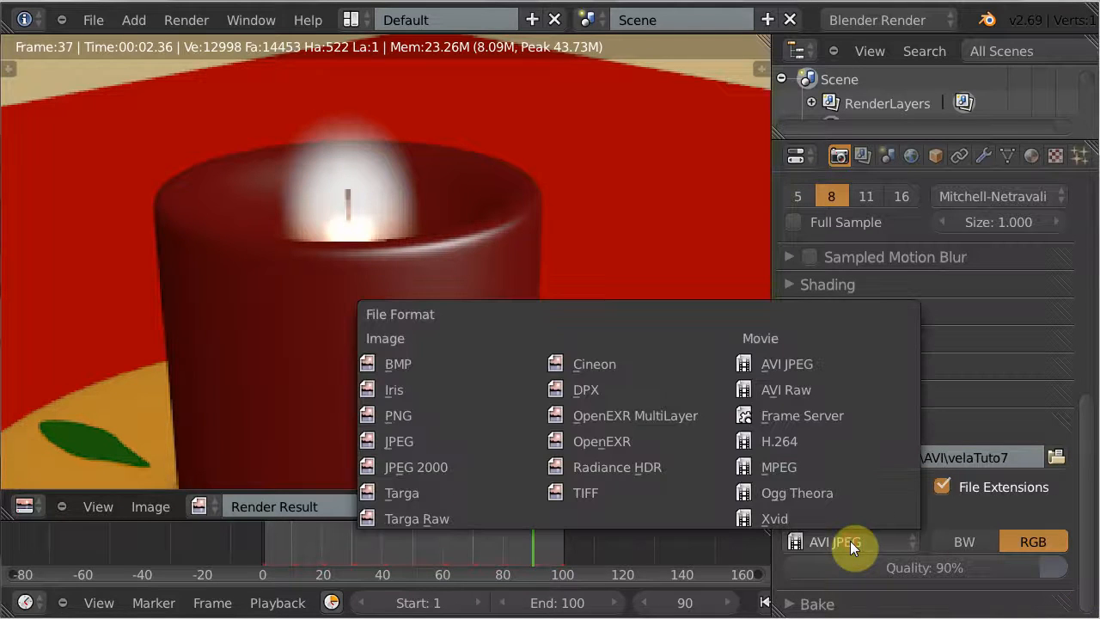
pyautogui.click(796, 368)
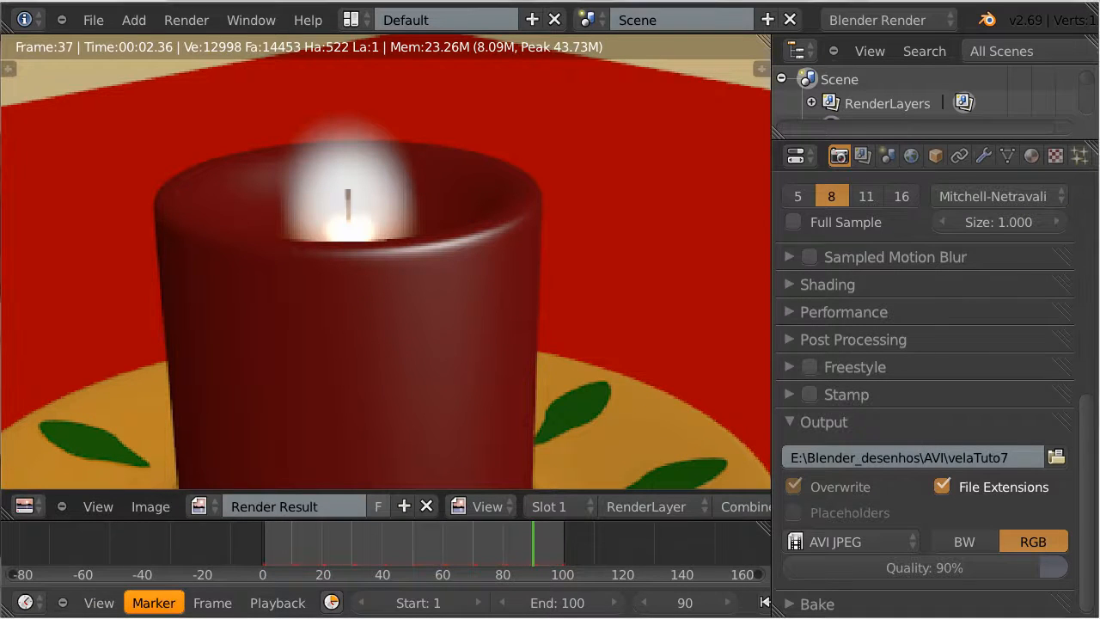
# Switch to the media player to view the finished video vela0001-0100, and play velaTuto70001-0100.avi from the AVI folder
pyautogui.hotkey('alt', 'Tab')
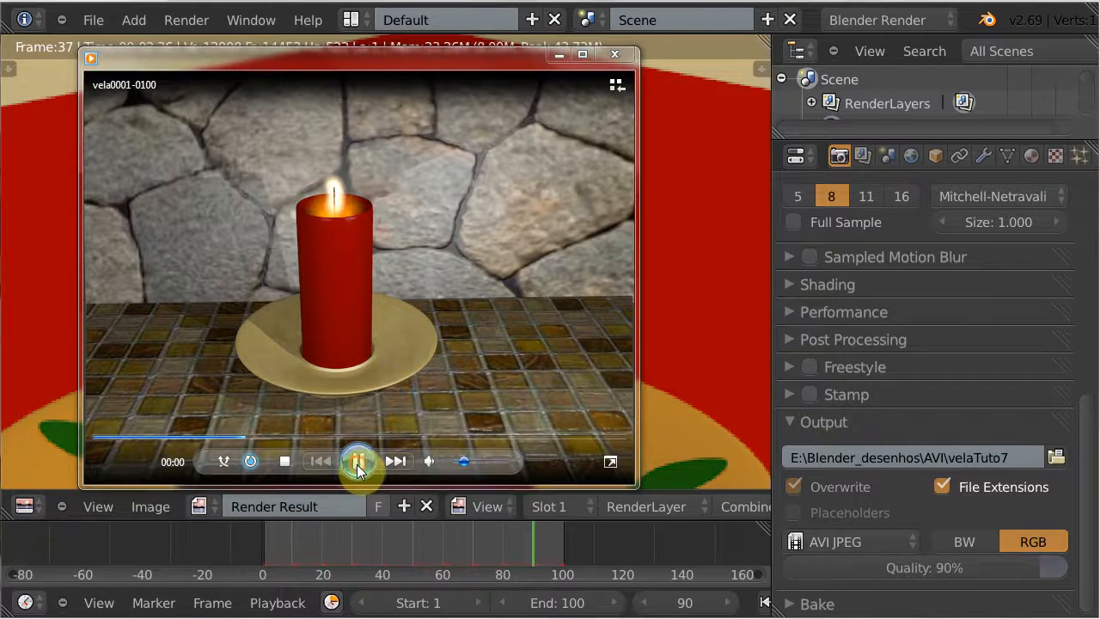
pyautogui.click(358, 462)
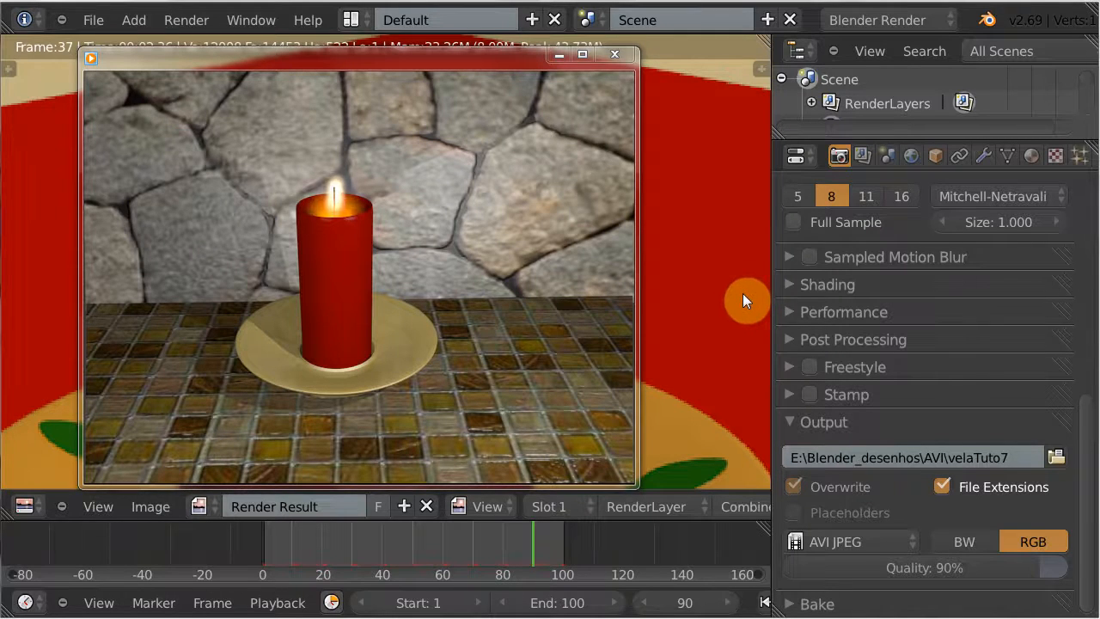
pyautogui.moveTo(251, 328)
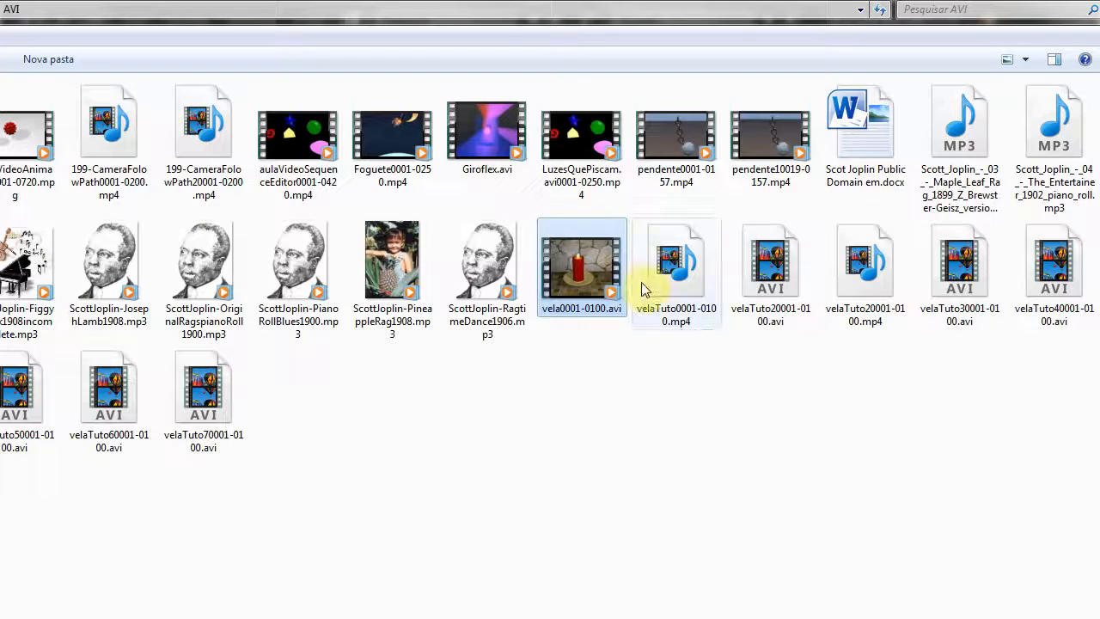
pyautogui.doubleClick(202, 397)
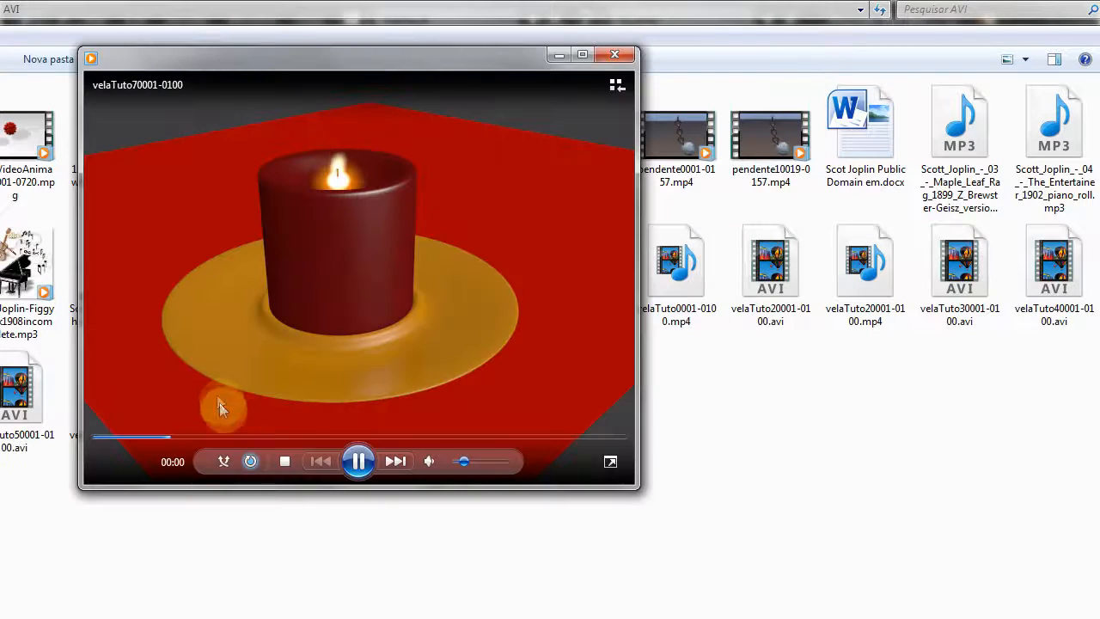